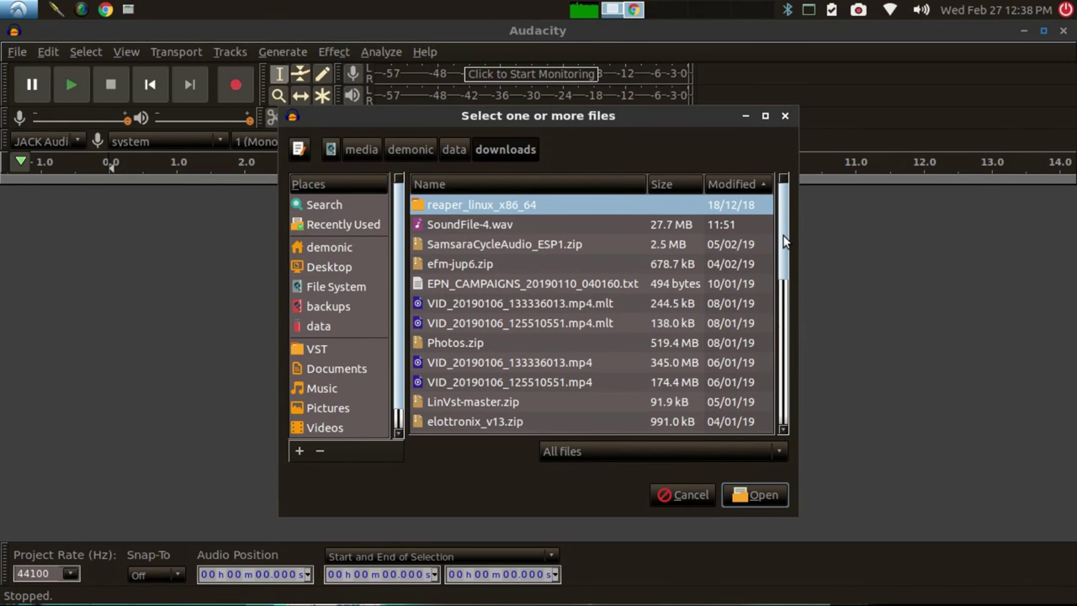
Step: Import the audio file SoundFile-4.wav from the downloads folder
{"action": "left_click_drag", "start_coordinate": [783, 241], "coordinate": [783, 199]}
{"action": "left_click", "coordinate": [491, 221]}
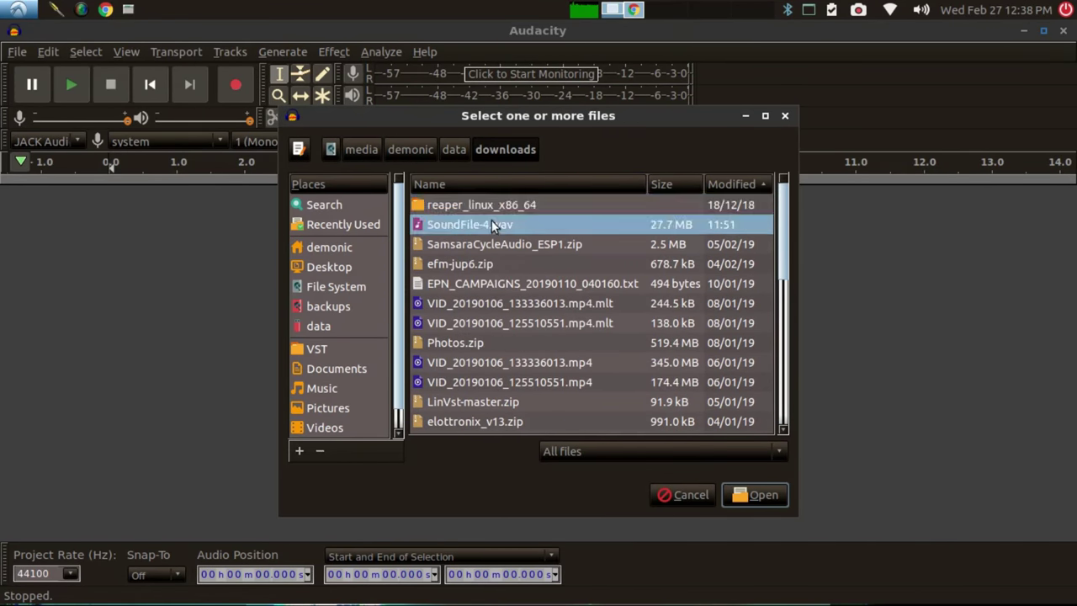
{"action": "left_click", "coordinate": [754, 495]}
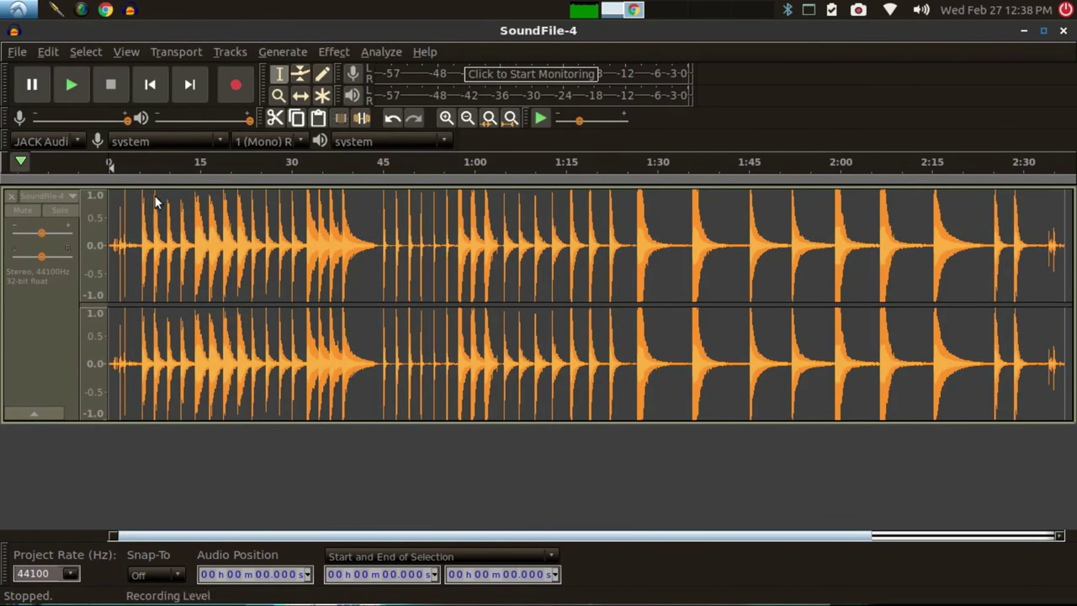
Step: Play a few seconds of the recording from about the 4-second mark and examine the first hits up close
{"action": "left_click", "coordinate": [133, 162]}
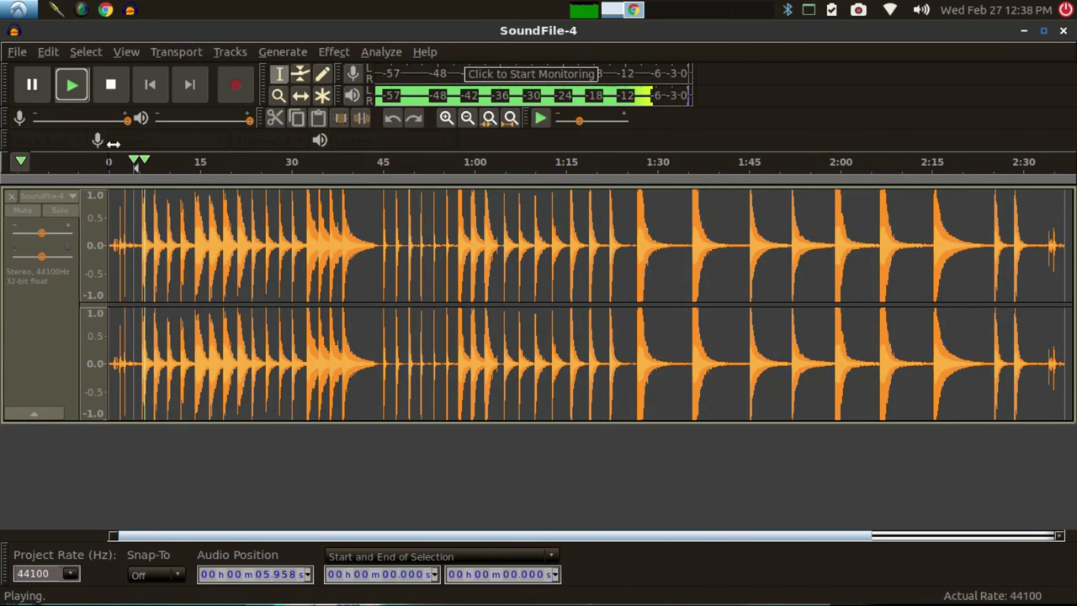
{"action": "left_click", "coordinate": [111, 85]}
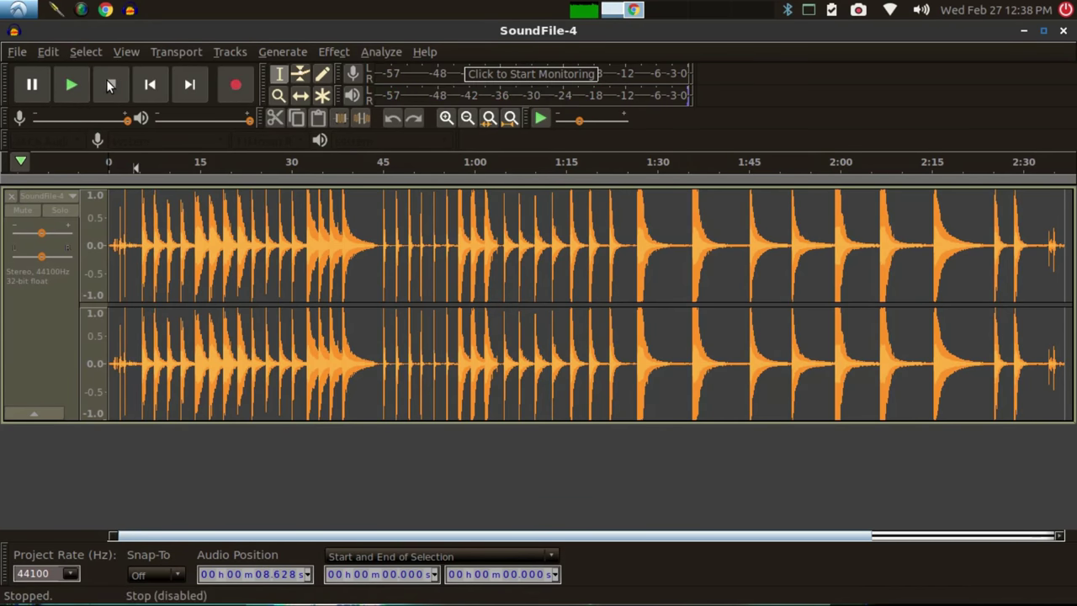
{"action": "left_click", "coordinate": [135, 210]}
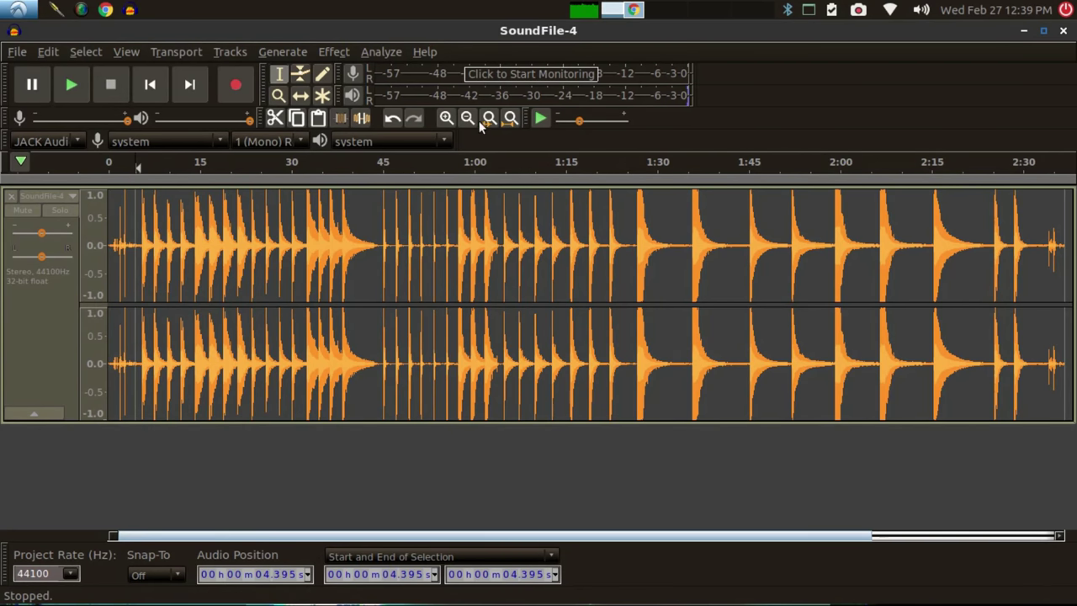
{"action": "left_click", "coordinate": [447, 117]}
{"action": "left_click", "coordinate": [446, 118]}
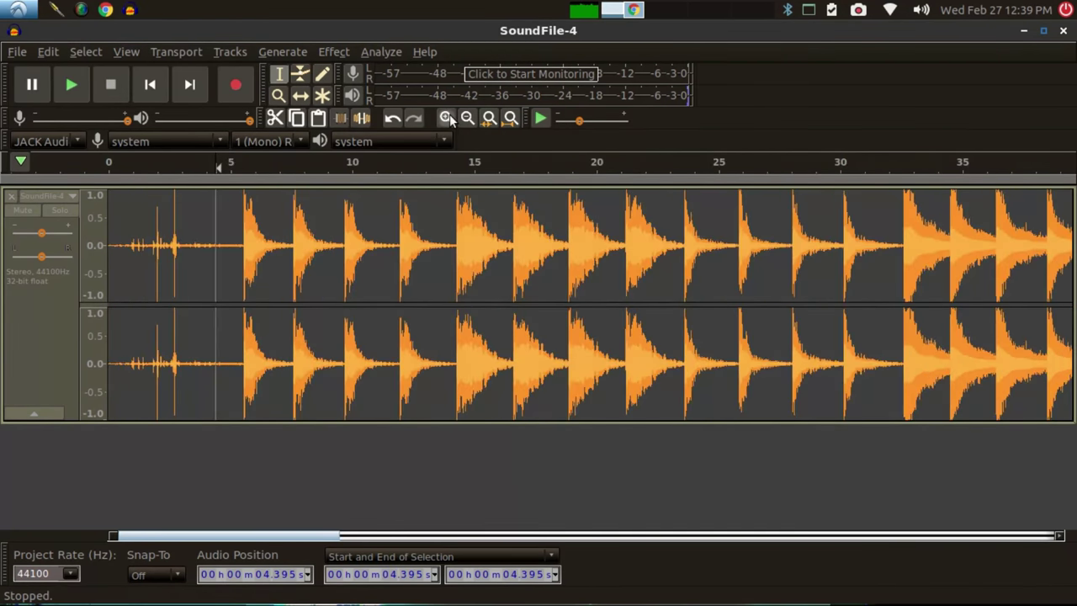
{"action": "left_click", "coordinate": [447, 118]}
{"action": "left_click", "coordinate": [447, 118]}
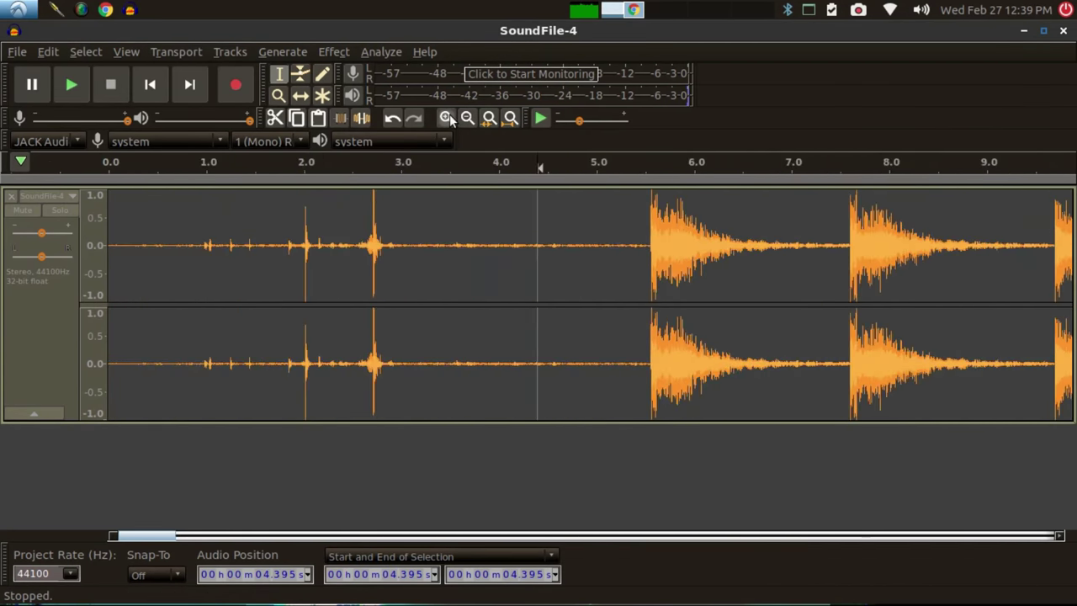
{"action": "left_click", "coordinate": [38, 356]}
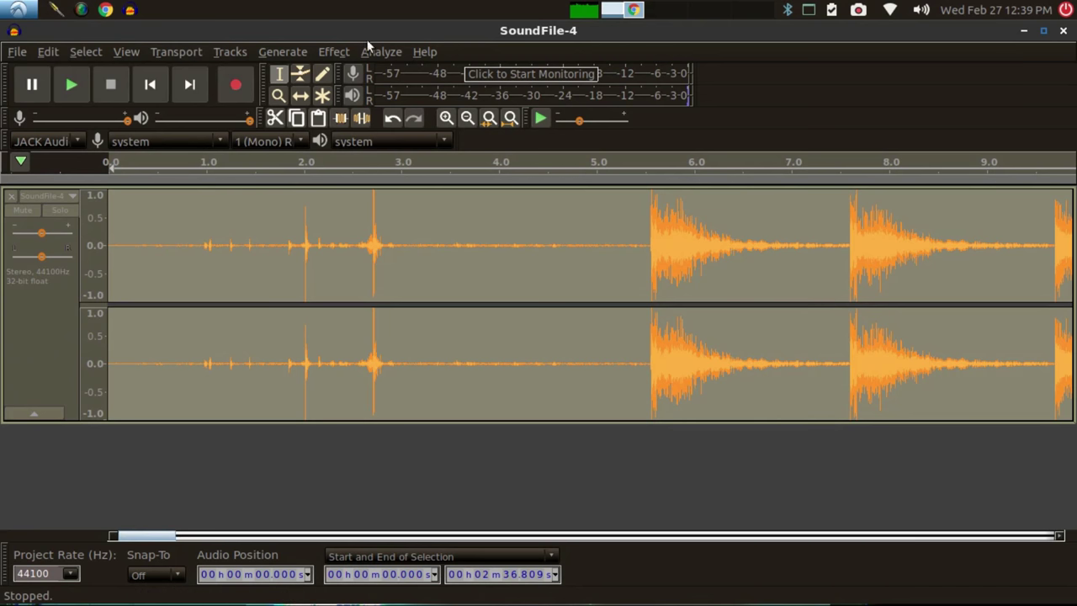
{"action": "left_click", "coordinate": [336, 51]}
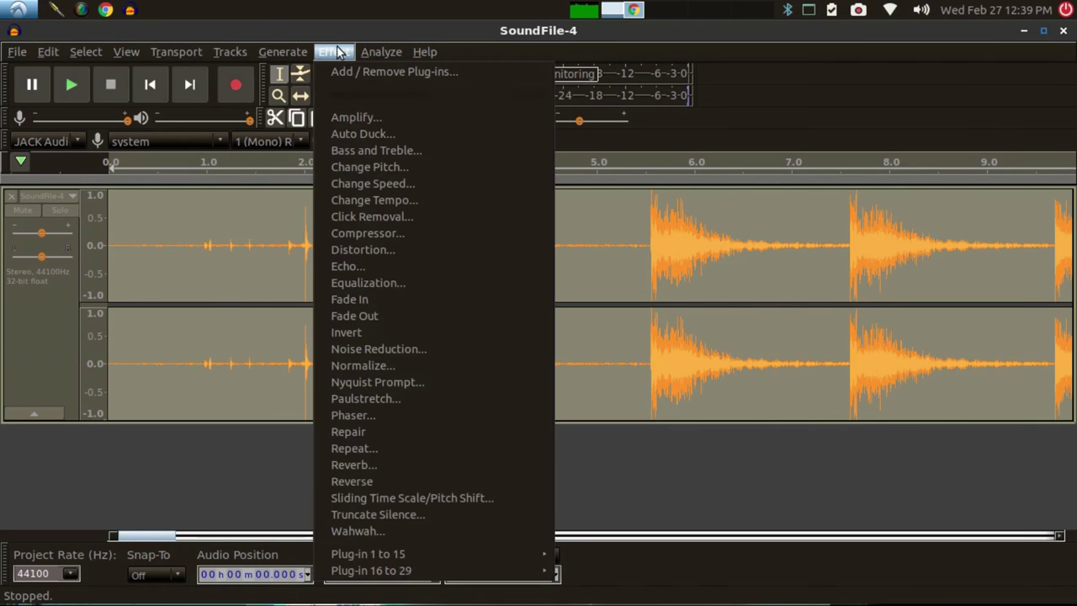
{"action": "left_click", "coordinate": [338, 117]}
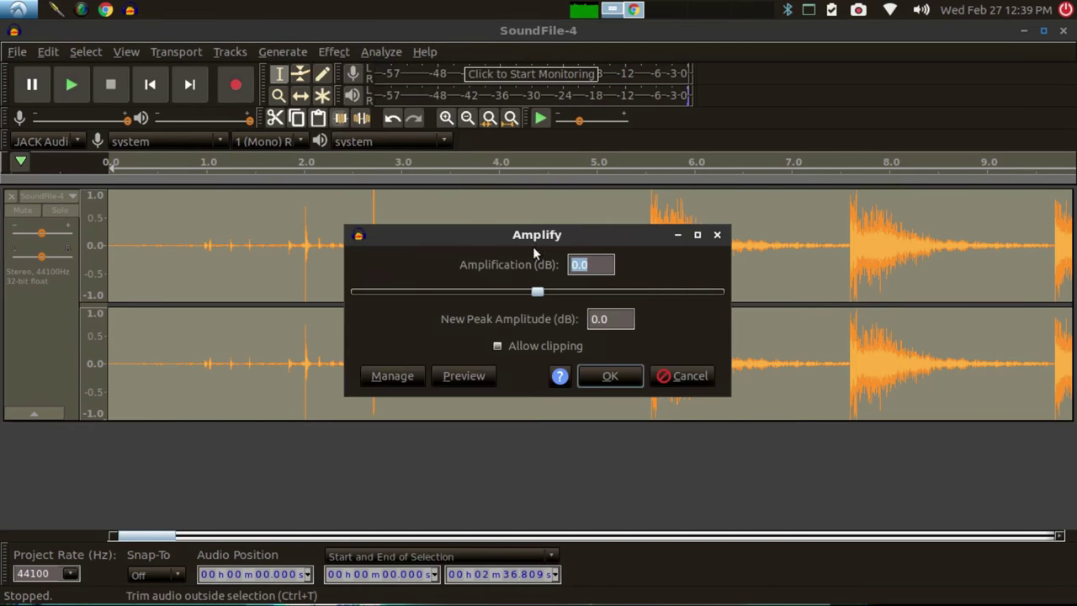
{"action": "left_click", "coordinate": [688, 379]}
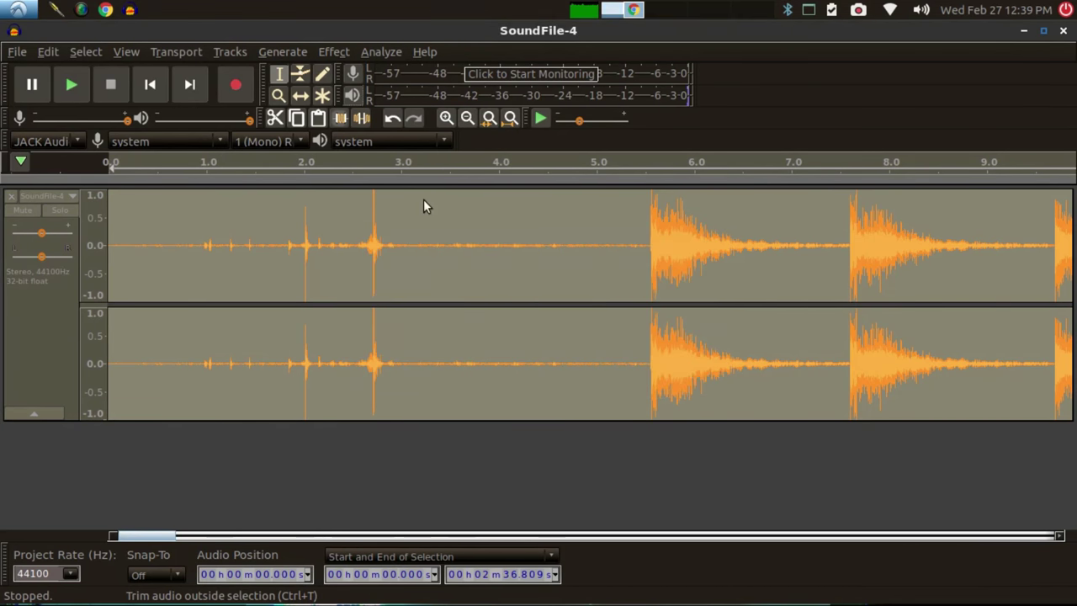
Step: Select the first drum hit from 5.555 s to 6.682 s and play back the selection
{"action": "left_click", "coordinate": [648, 260]}
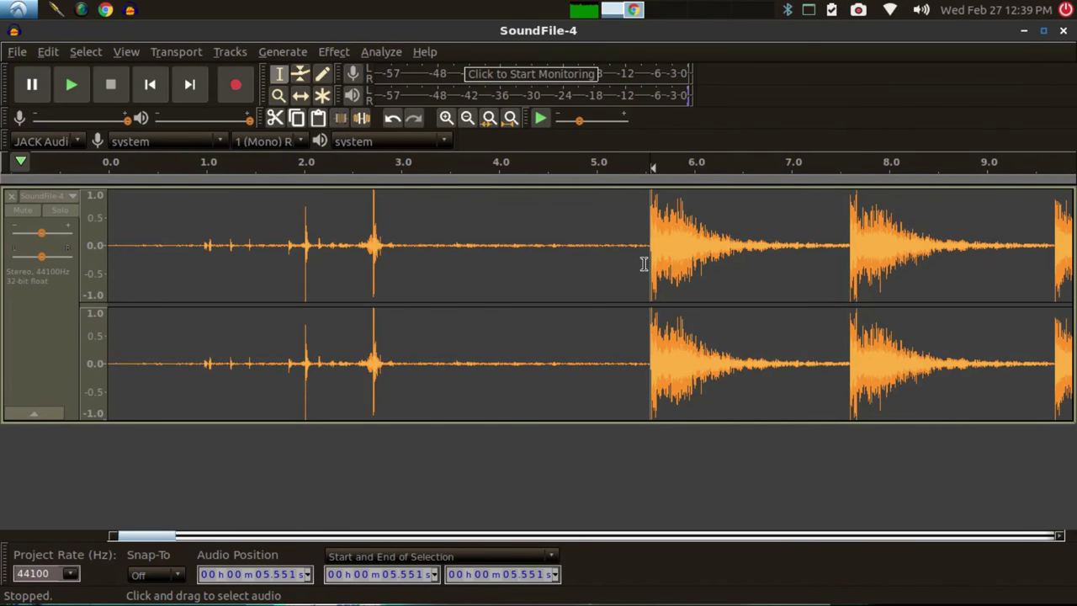
{"action": "left_click_drag", "start_coordinate": [644, 264], "coordinate": [651, 265]}
{"action": "left_click", "coordinate": [652, 265]}
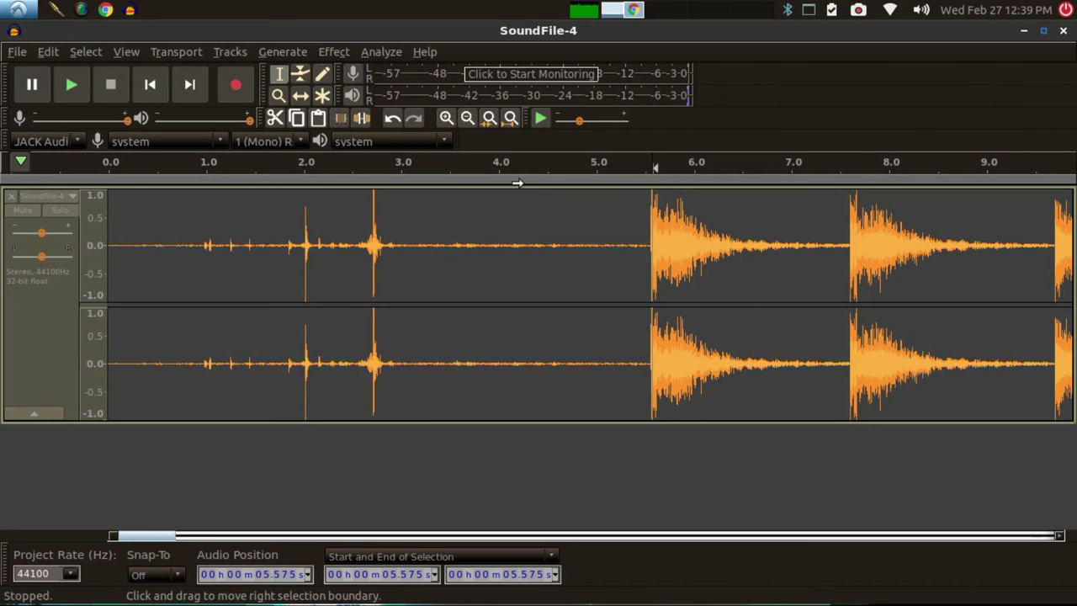
{"action": "left_click", "coordinate": [446, 117]}
{"action": "left_click", "coordinate": [446, 118]}
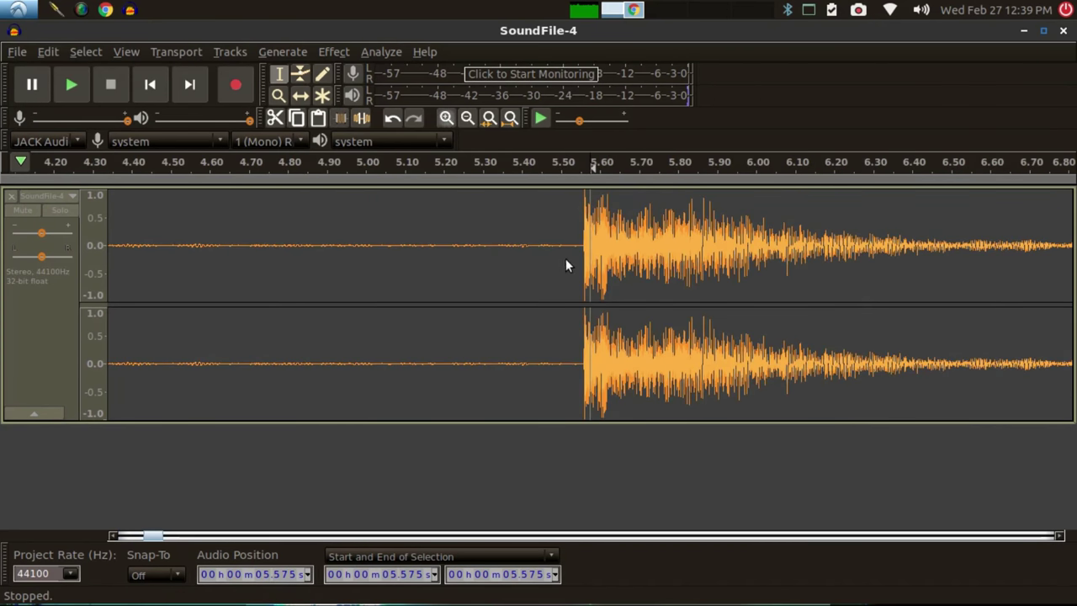
{"action": "left_click_drag", "start_coordinate": [585, 273], "coordinate": [1021, 323]}
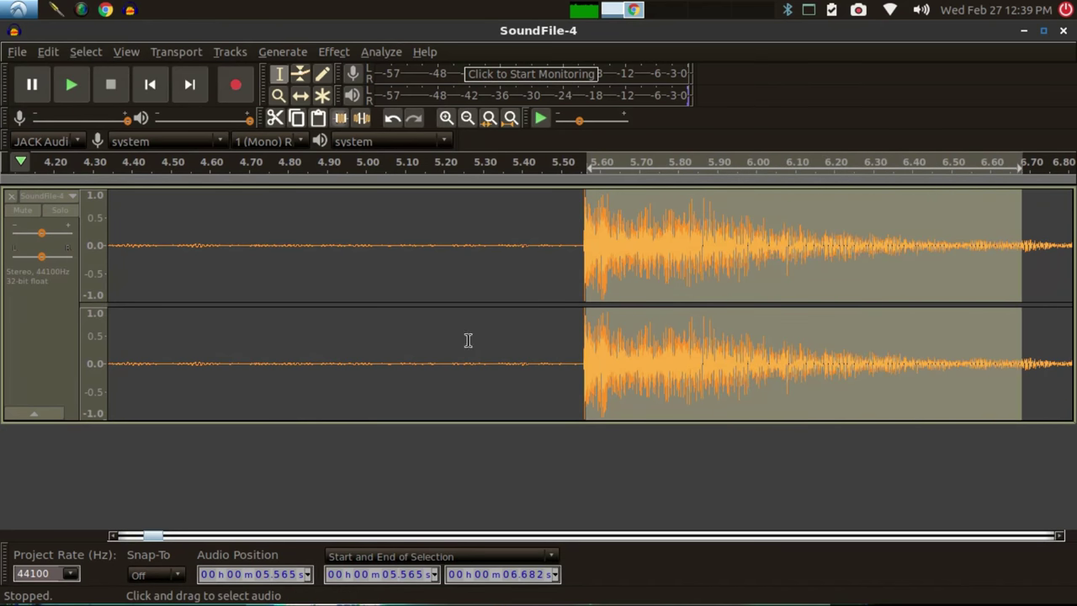
{"action": "left_click_drag", "start_coordinate": [589, 291], "coordinate": [586, 286]}
{"action": "key", "text": "space"}
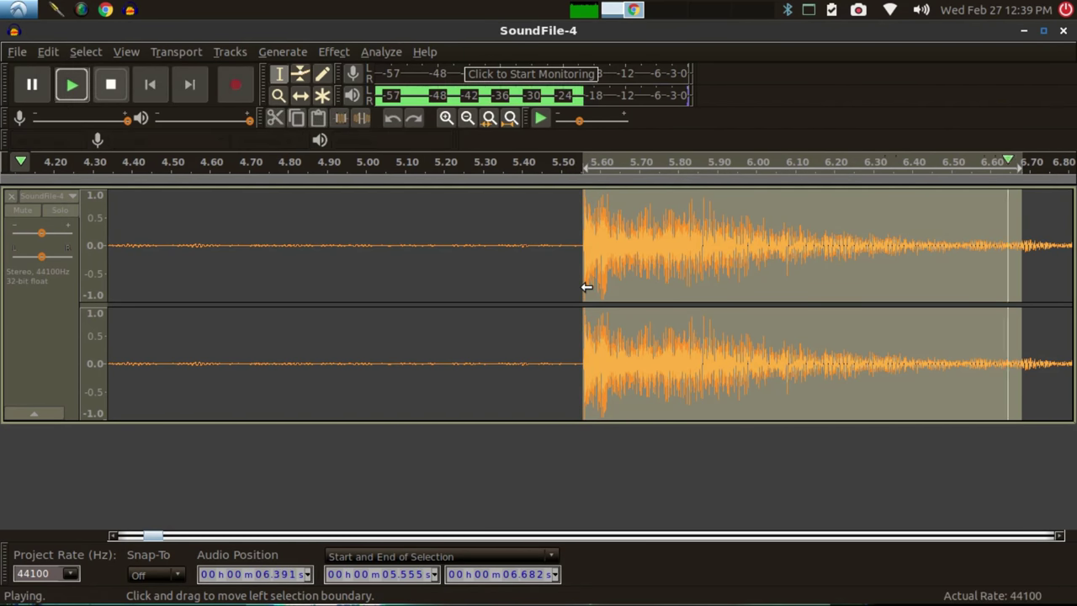
{"action": "key", "text": "space"}
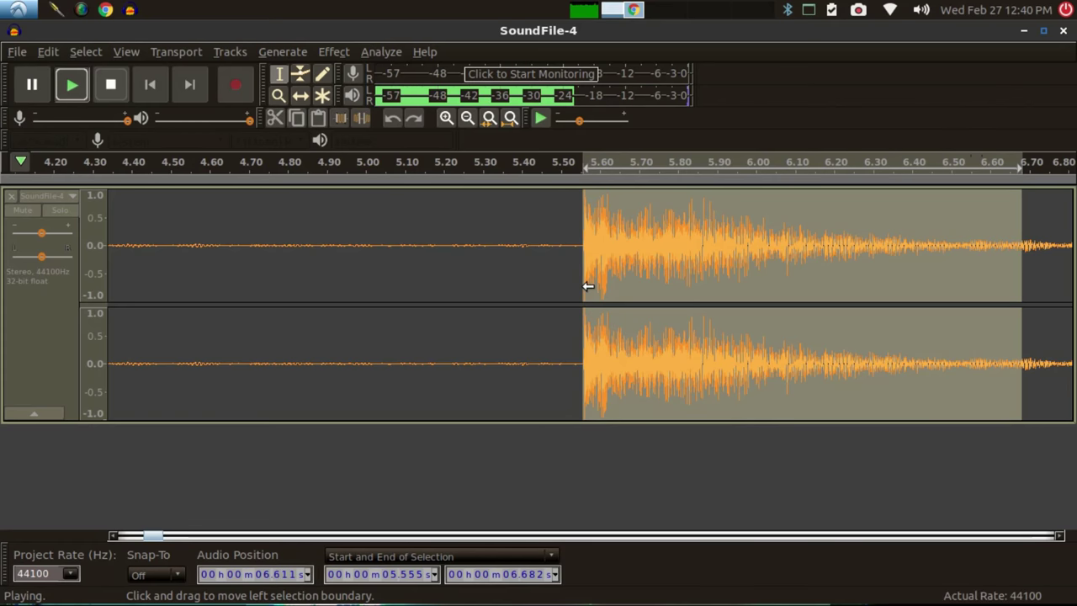
Step: Paste a copy of the selected hit into a new stereo track at about 4.464 s and solo that track
{"action": "left_click", "coordinate": [2, 453]}
{"action": "left_click", "coordinate": [231, 54]}
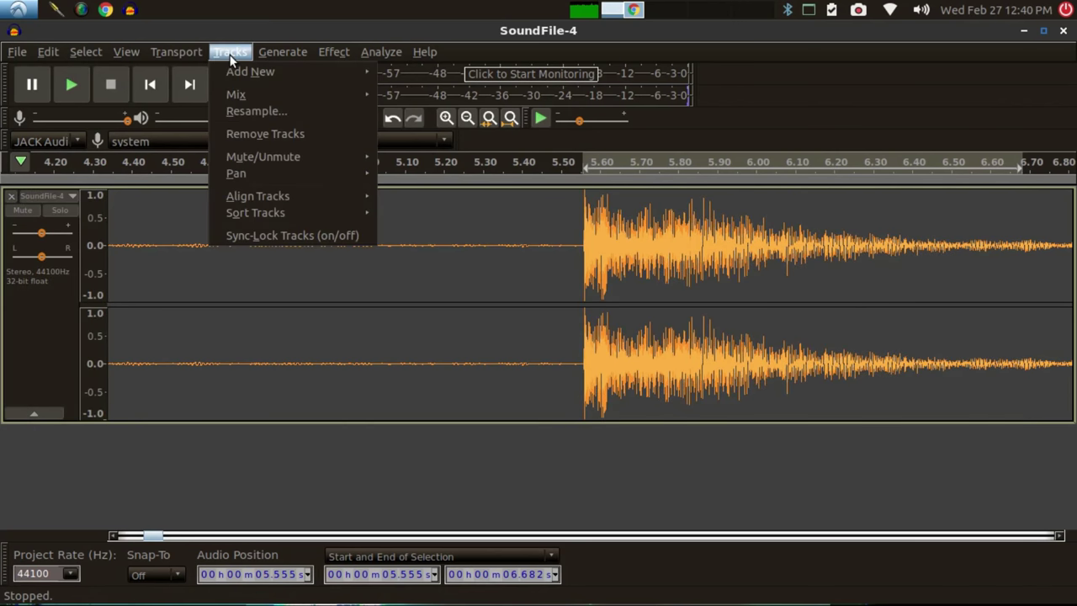
{"action": "mouse_move", "coordinate": [274, 76]}
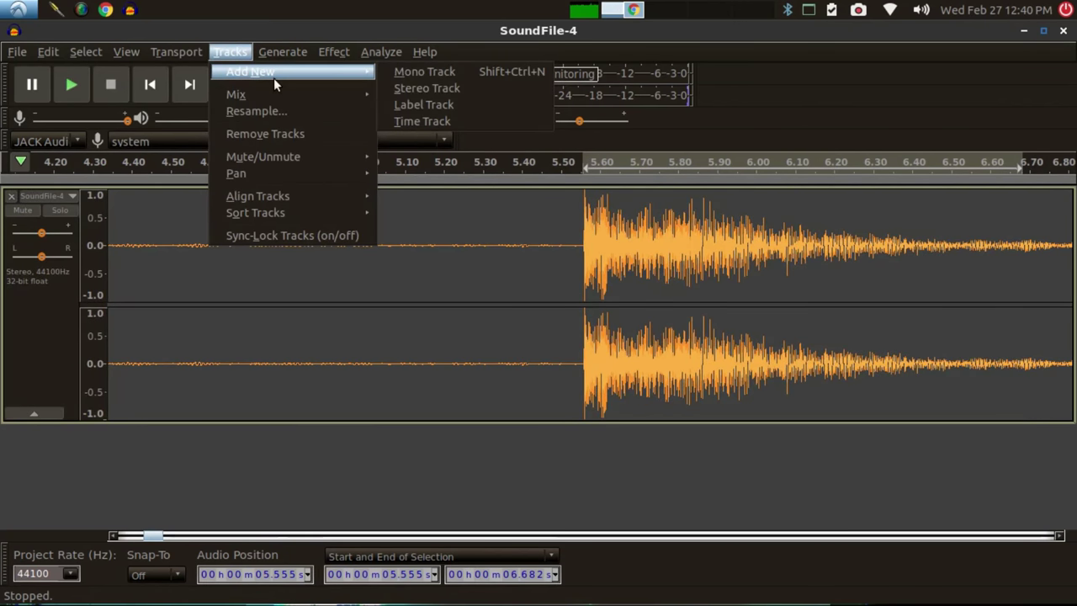
{"action": "left_click", "coordinate": [410, 89]}
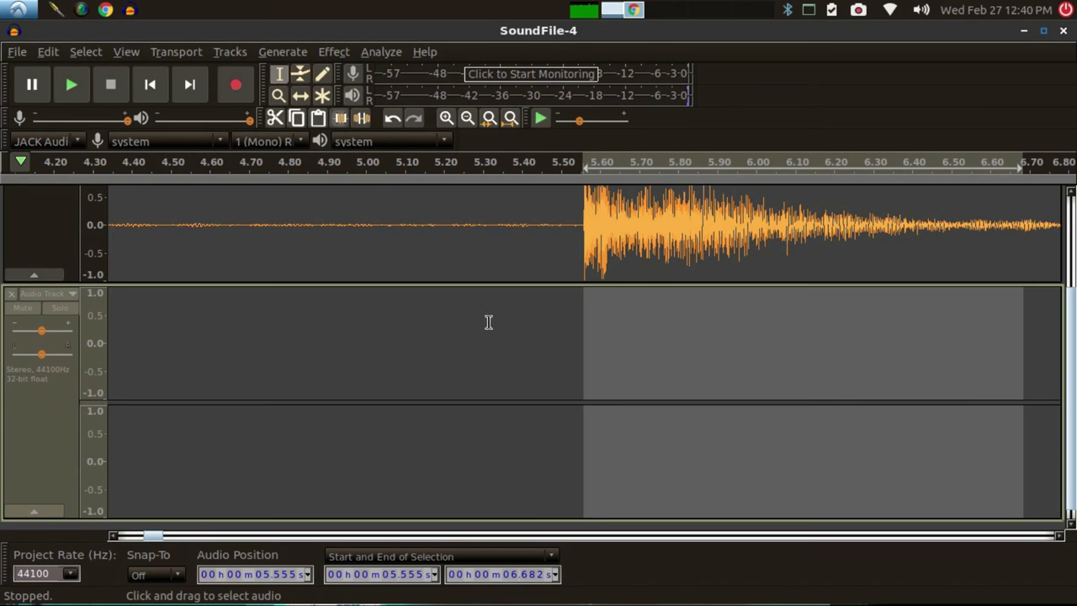
{"action": "left_click", "coordinate": [155, 354]}
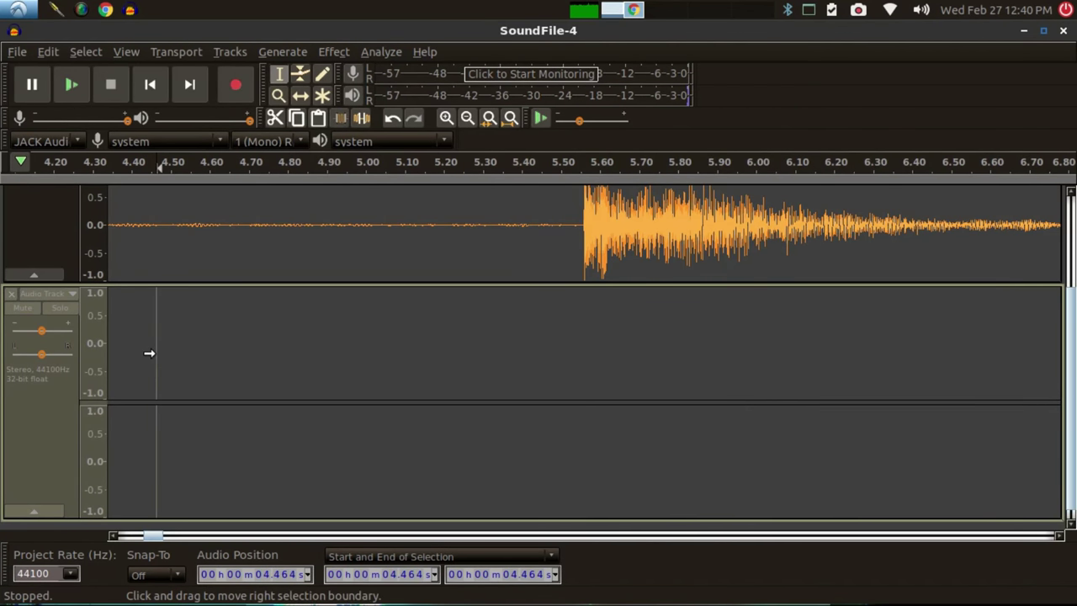
{"action": "key", "text": "ctrl+v"}
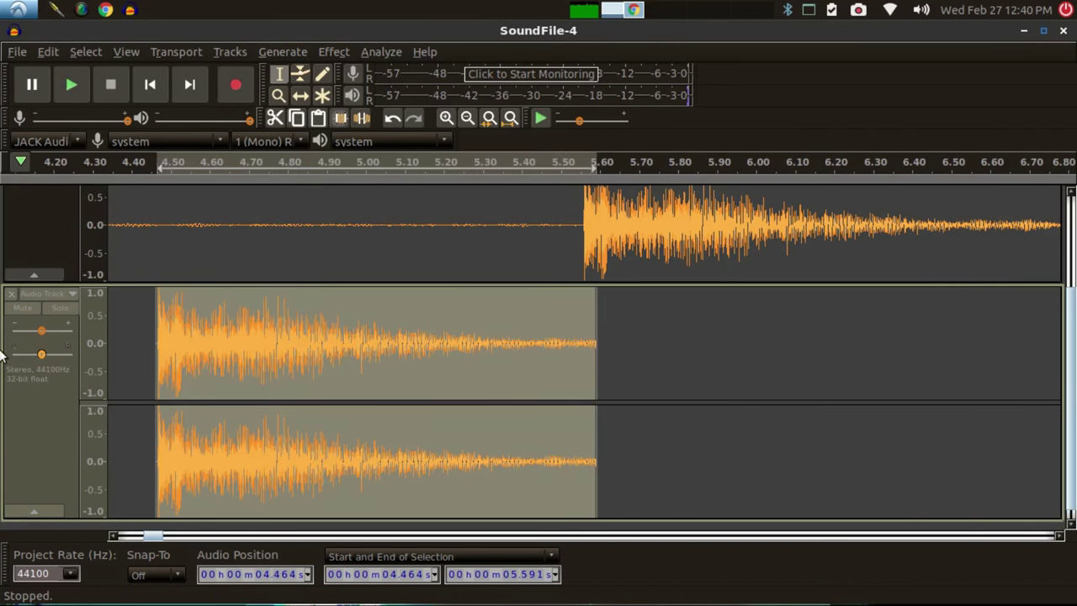
{"action": "left_click", "coordinate": [59, 310]}
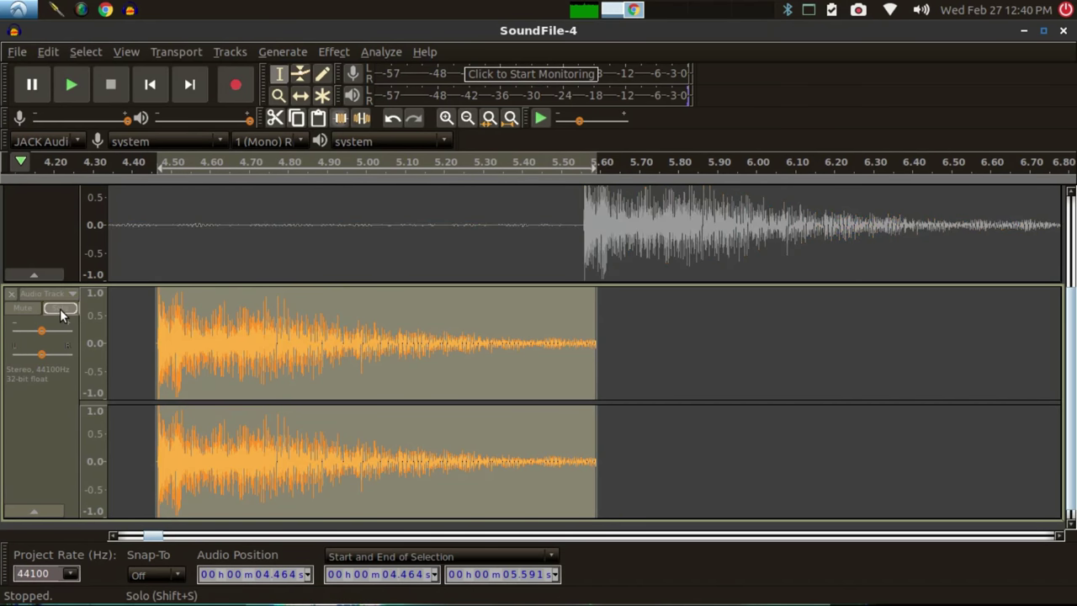
Step: Save the project as "Nokia 635 drum samples" in the Audacity folder on the data drive
{"action": "left_click", "coordinate": [17, 52]}
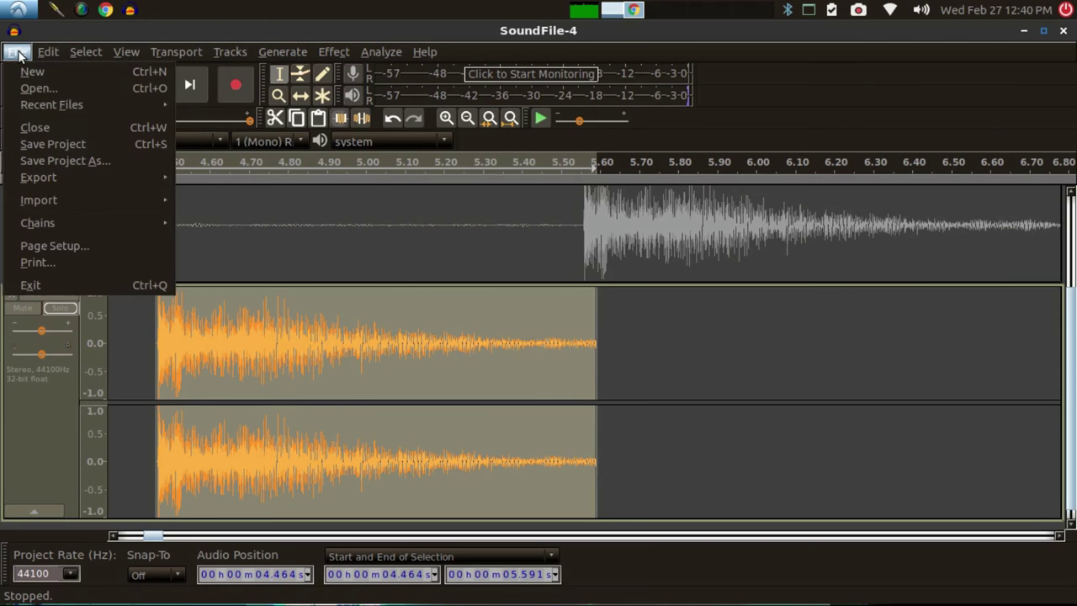
{"action": "left_click", "coordinate": [46, 161]}
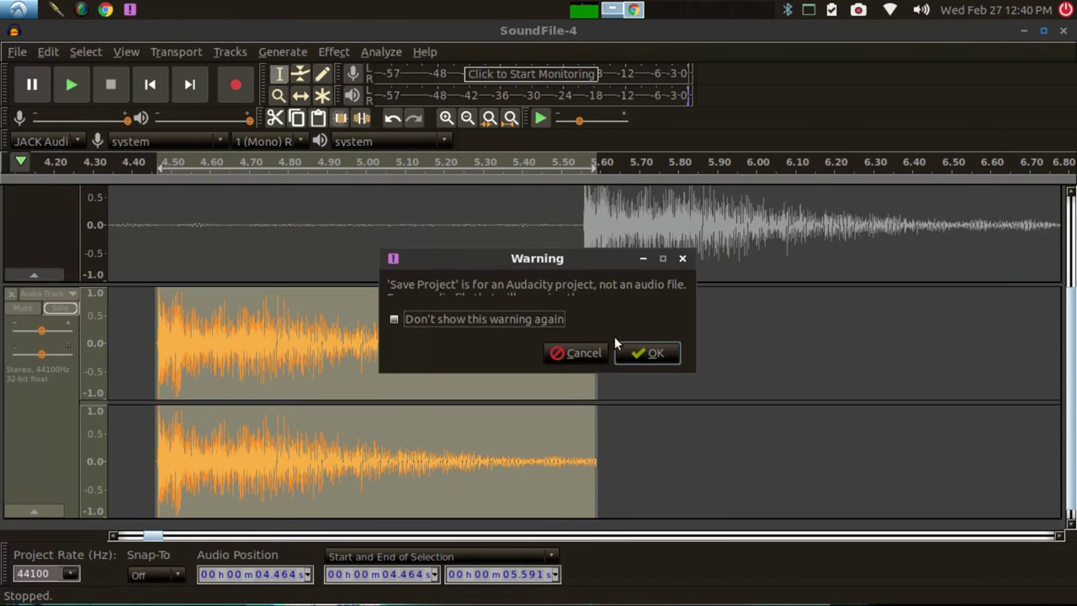
{"action": "left_click", "coordinate": [641, 353]}
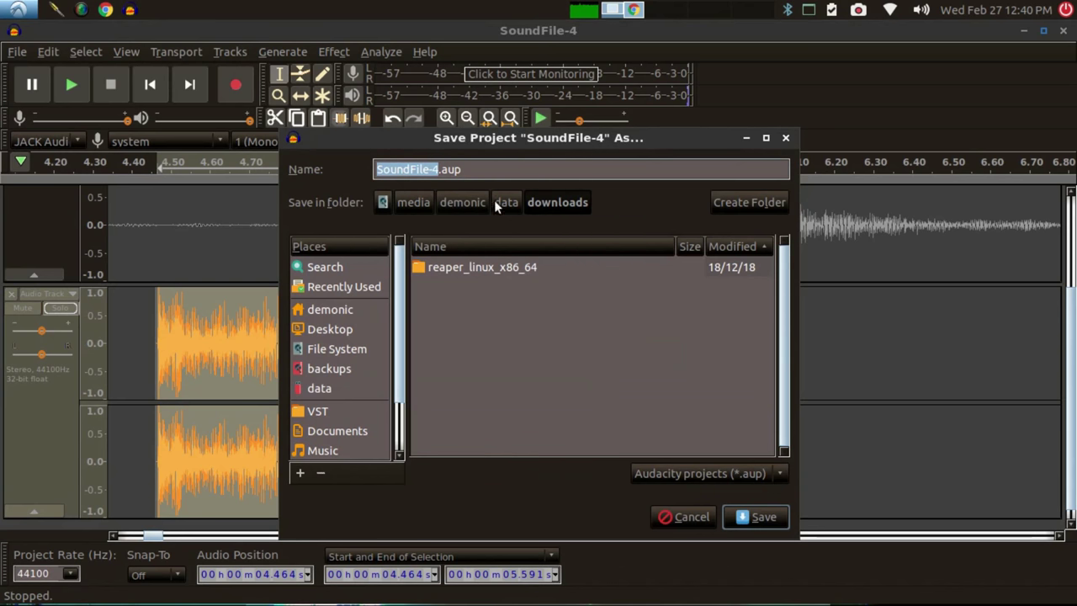
{"action": "left_click", "coordinate": [505, 202]}
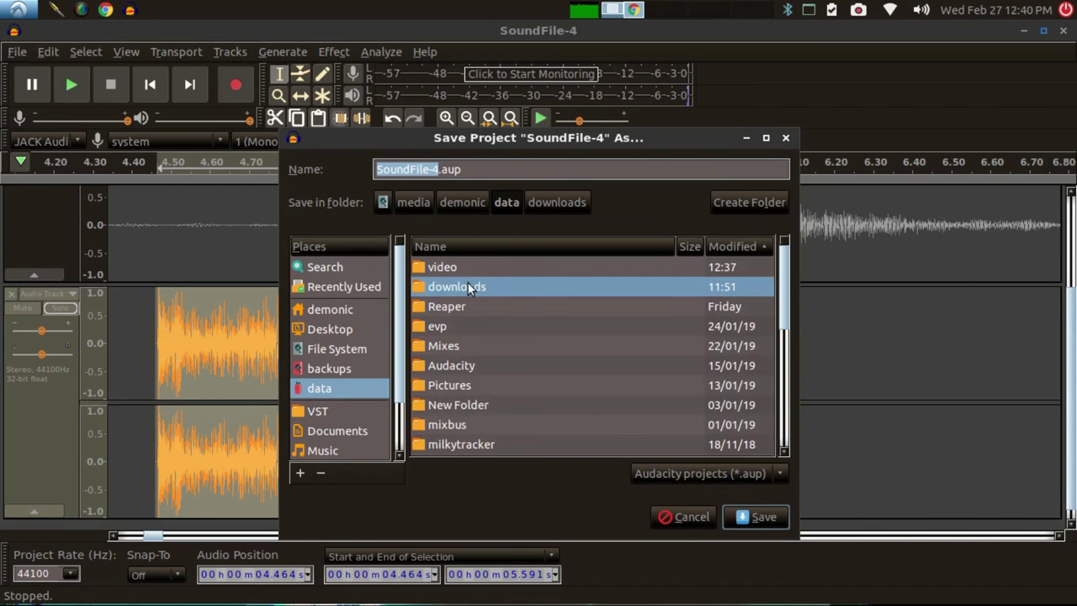
{"action": "double_click", "coordinate": [459, 364]}
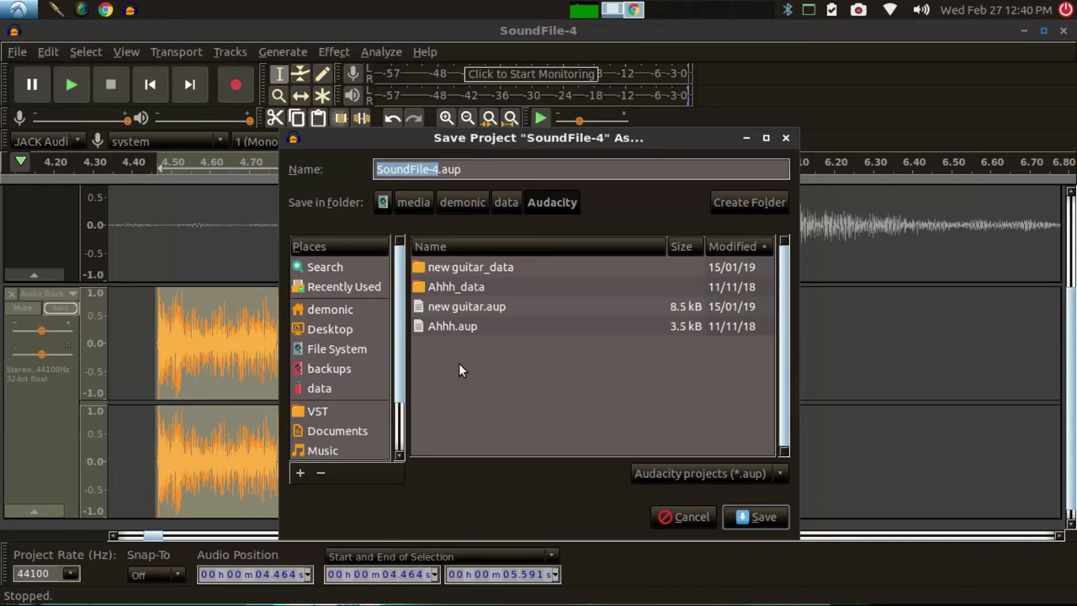
{"action": "left_click", "coordinate": [431, 168]}
{"action": "left_click_drag", "start_coordinate": [360, 155], "coordinate": [349, 160]}
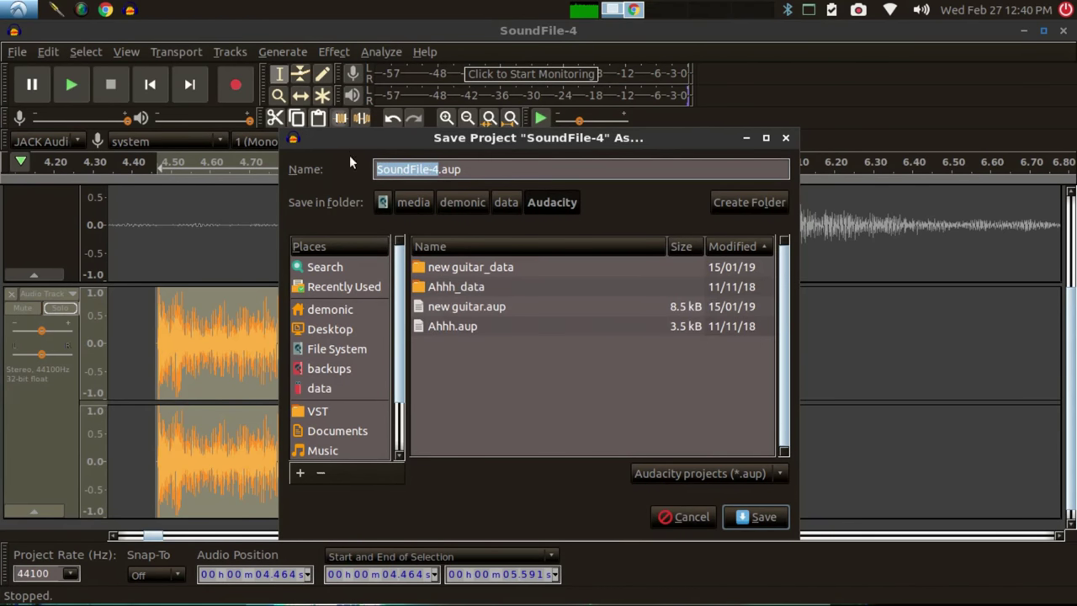
{"action": "type", "text": "Nokia"}
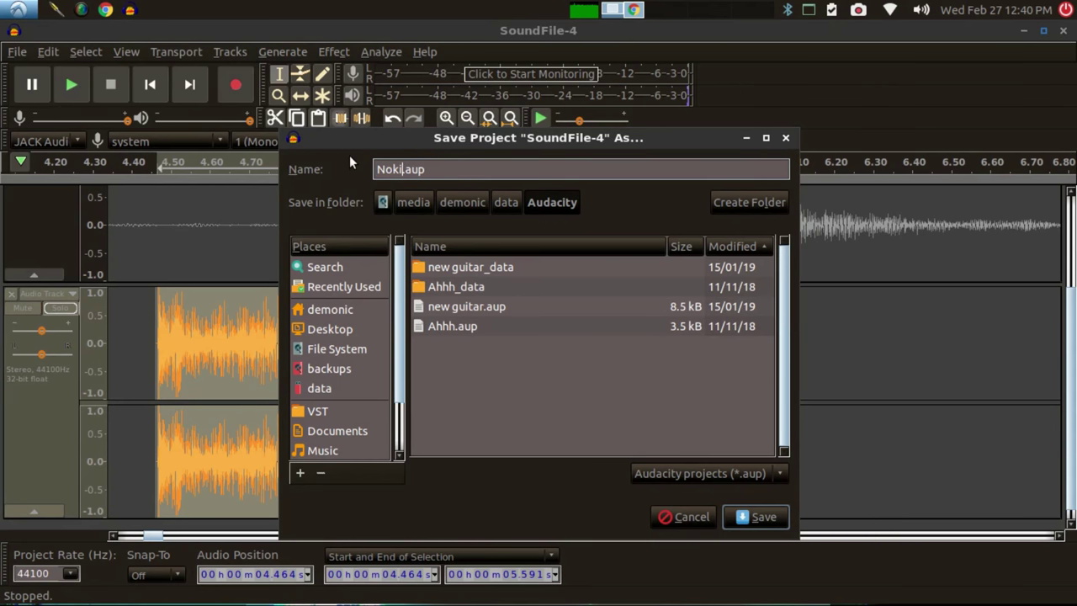
{"action": "type", "text": " 635 drum samples"}
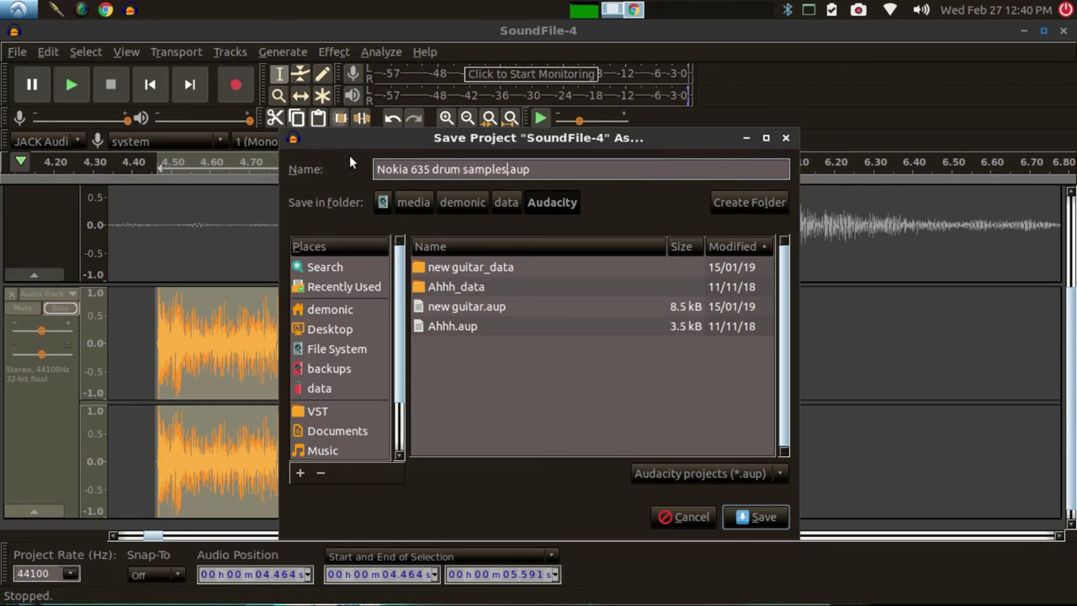
{"action": "key", "text": "Return"}
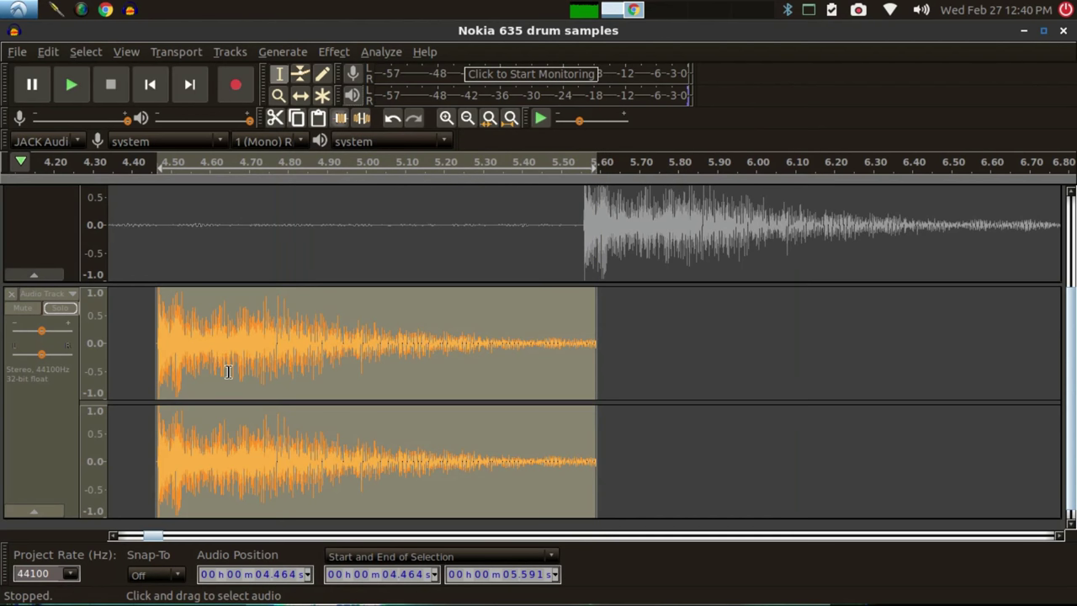
Step: Fade out the tail of the copied drum hit from 5.278 s to 5.591 s
{"action": "left_click", "coordinate": [199, 369]}
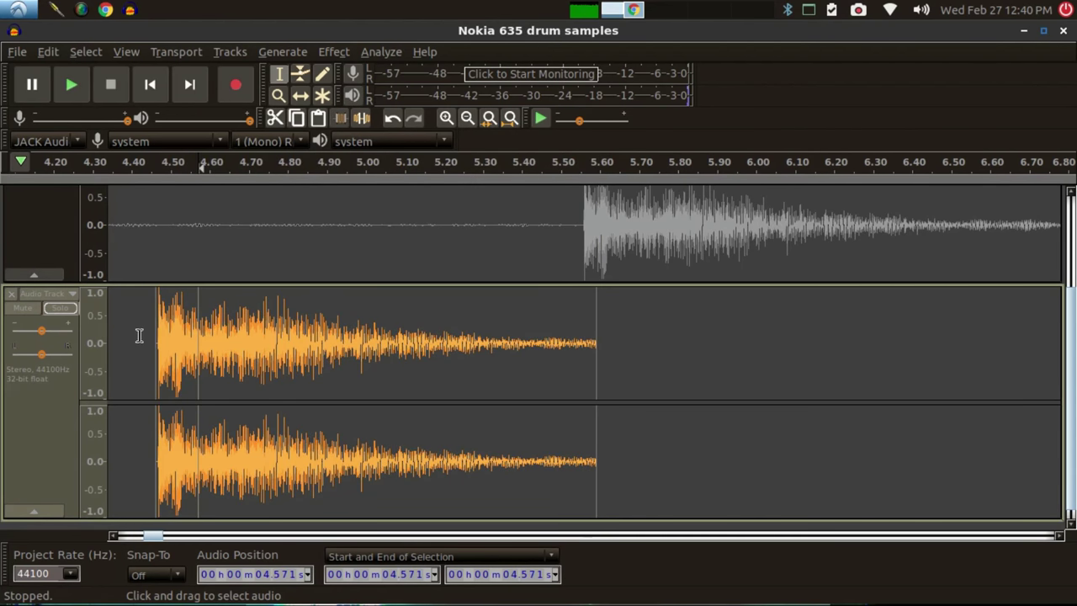
{"action": "left_click_drag", "start_coordinate": [157, 328], "coordinate": [596, 383]}
{"action": "left_click", "coordinate": [445, 361]}
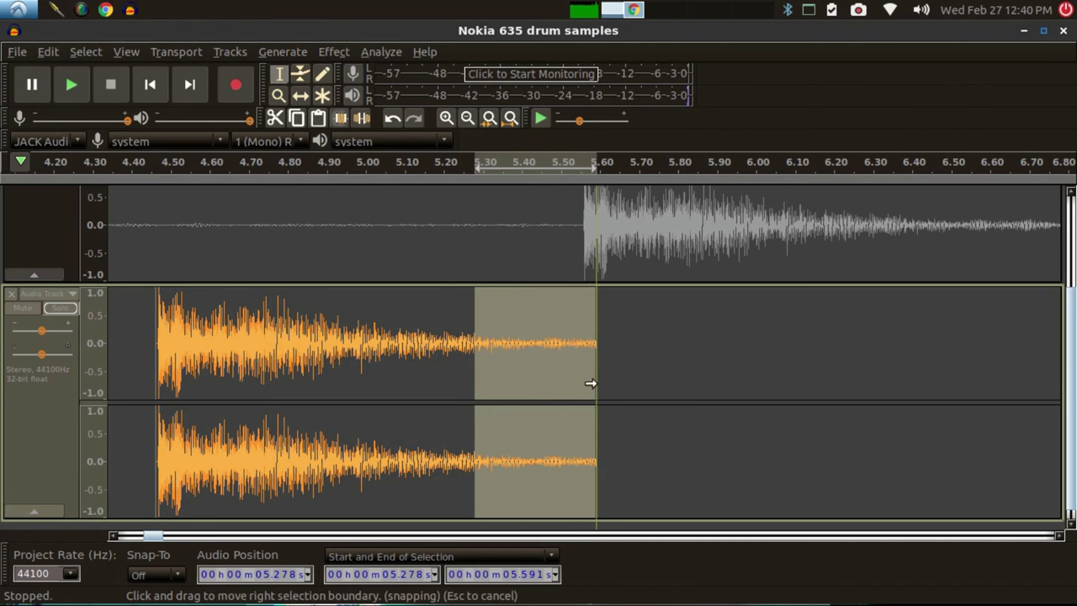
{"action": "left_click", "coordinate": [347, 53]}
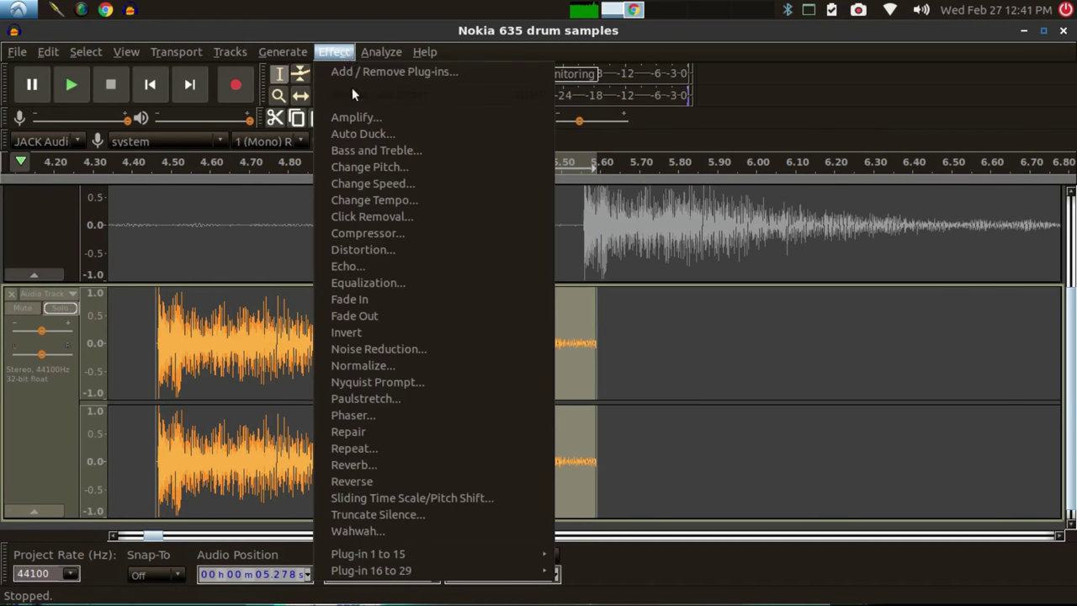
{"action": "left_click", "coordinate": [363, 316]}
Step: Select the whole copied drum hit from 4.464 s to 5.591 s and play it back twice
{"action": "left_click", "coordinate": [212, 353]}
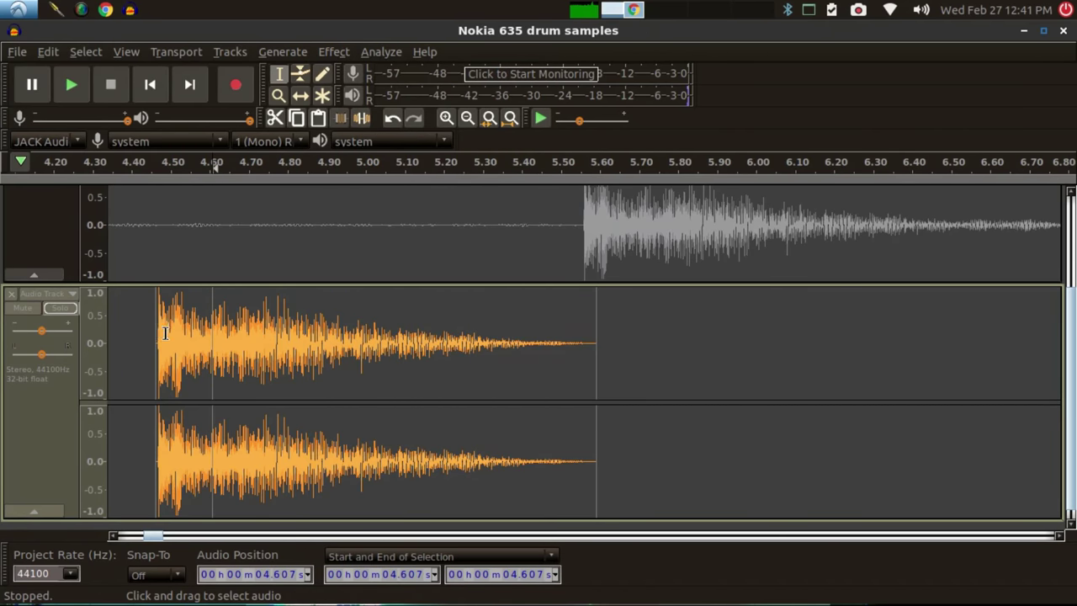
{"action": "left_click", "coordinate": [161, 335]}
{"action": "left_click_drag", "start_coordinate": [159, 334], "coordinate": [182, 337]}
{"action": "left_click_drag", "start_coordinate": [411, 343], "coordinate": [595, 355]}
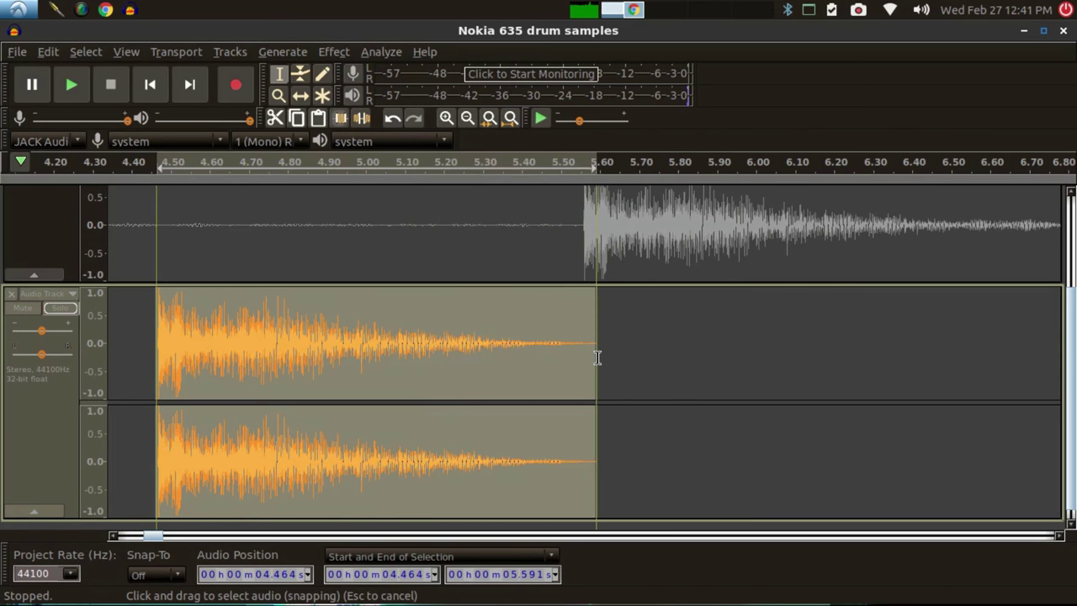
{"action": "key", "text": "space"}
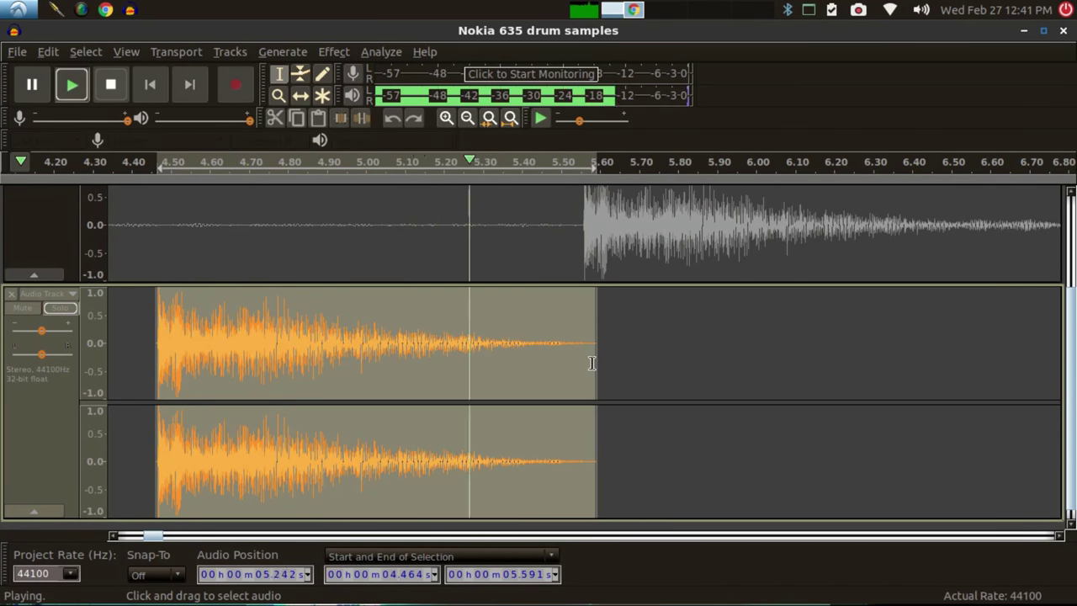
{"action": "key", "text": "space"}
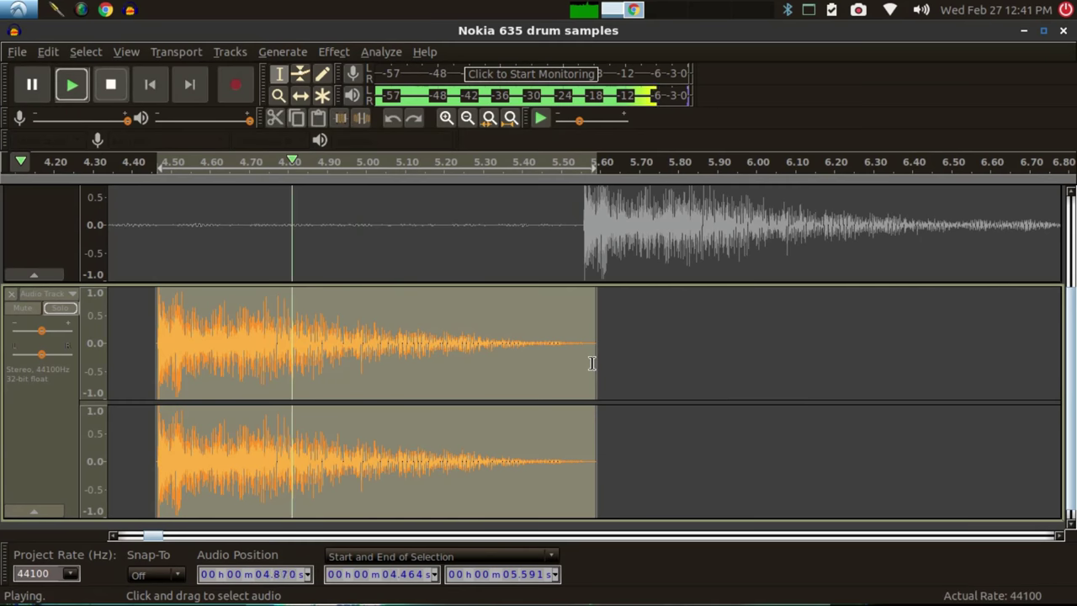
{"action": "key", "text": "space"}
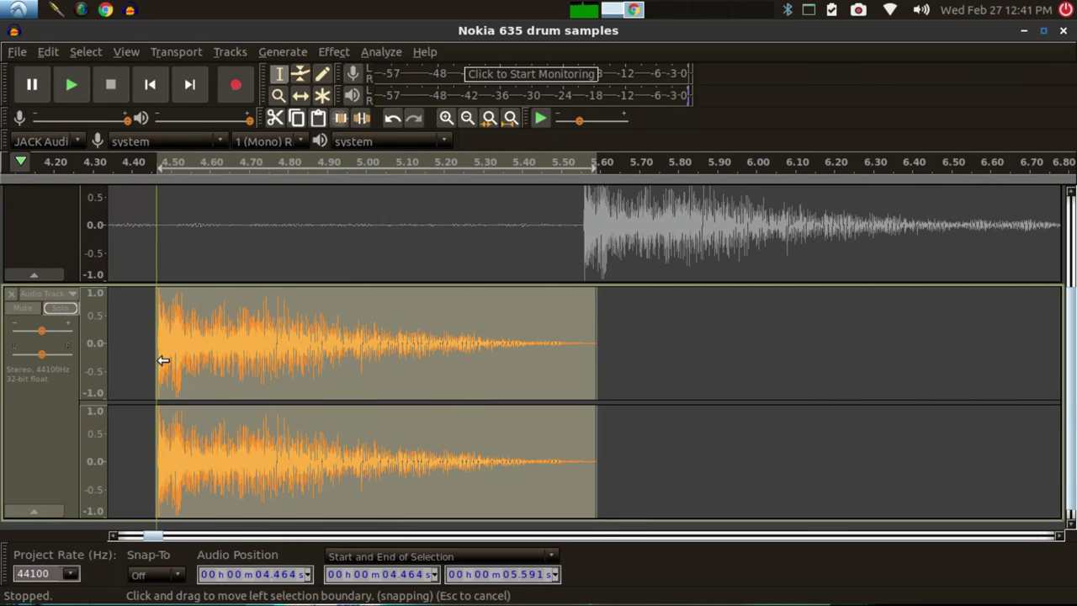
Step: Tighten the selection's start to 4.467 s, just before the hit's attack, and play back the selection
{"action": "left_click", "coordinate": [445, 117]}
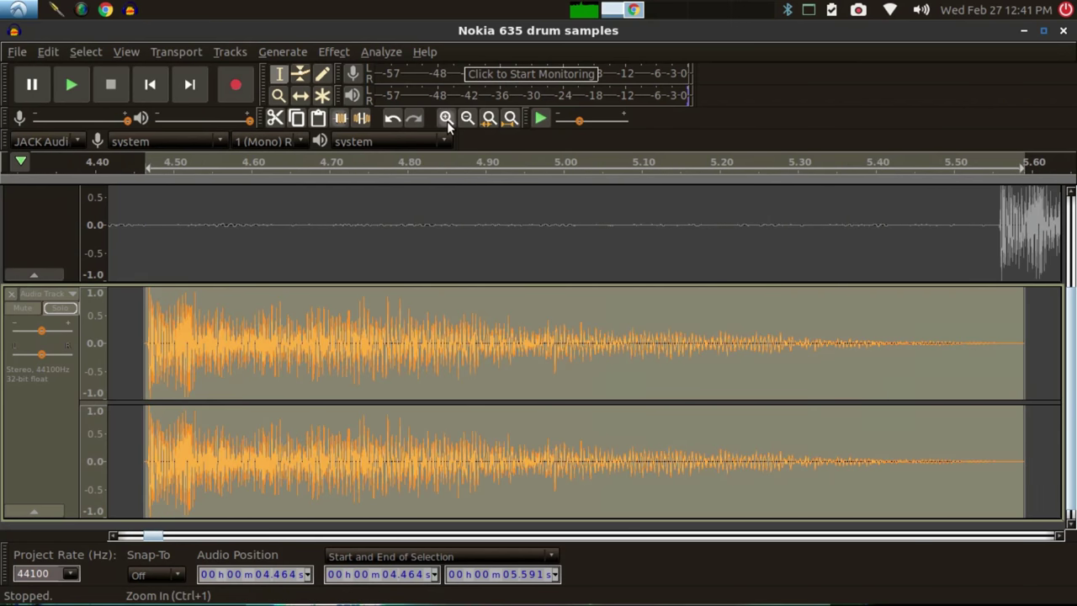
{"action": "left_click", "coordinate": [445, 118]}
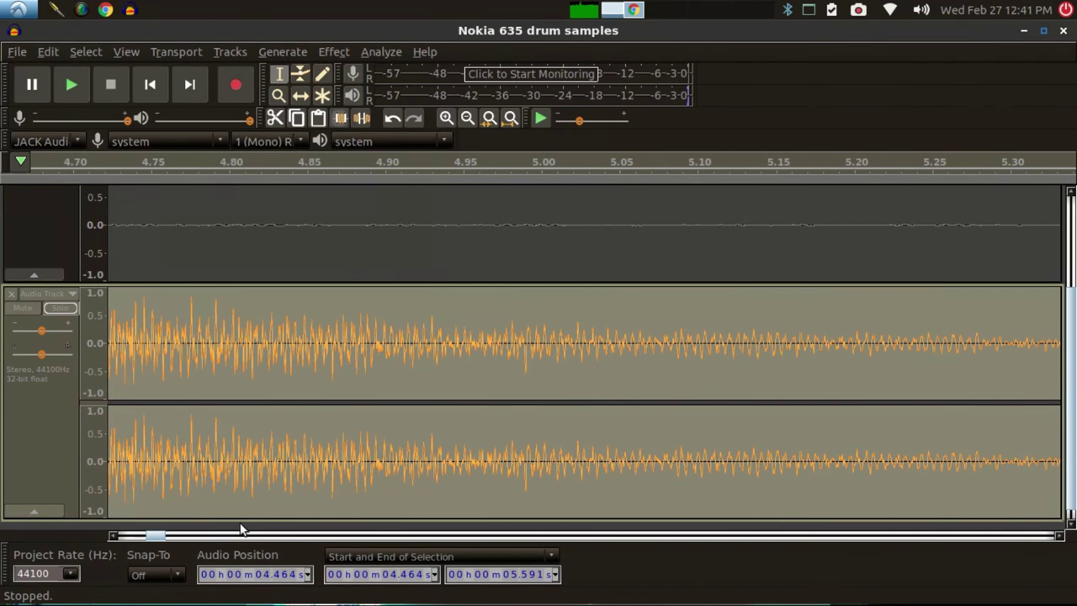
{"action": "mouse_move", "coordinate": [159, 536]}
{"action": "left_mouse_down"}
{"action": "mouse_move", "coordinate": [146, 532]}
{"action": "mouse_move", "coordinate": [157, 537]}
{"action": "left_mouse_up"}
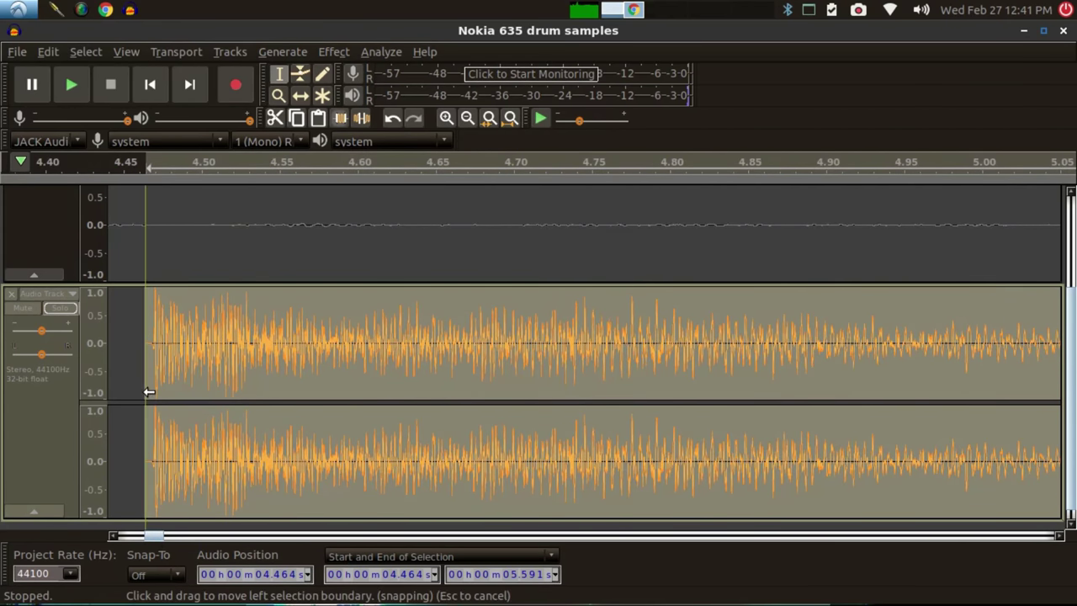
{"action": "left_click_drag", "start_coordinate": [151, 392], "coordinate": [154, 393]}
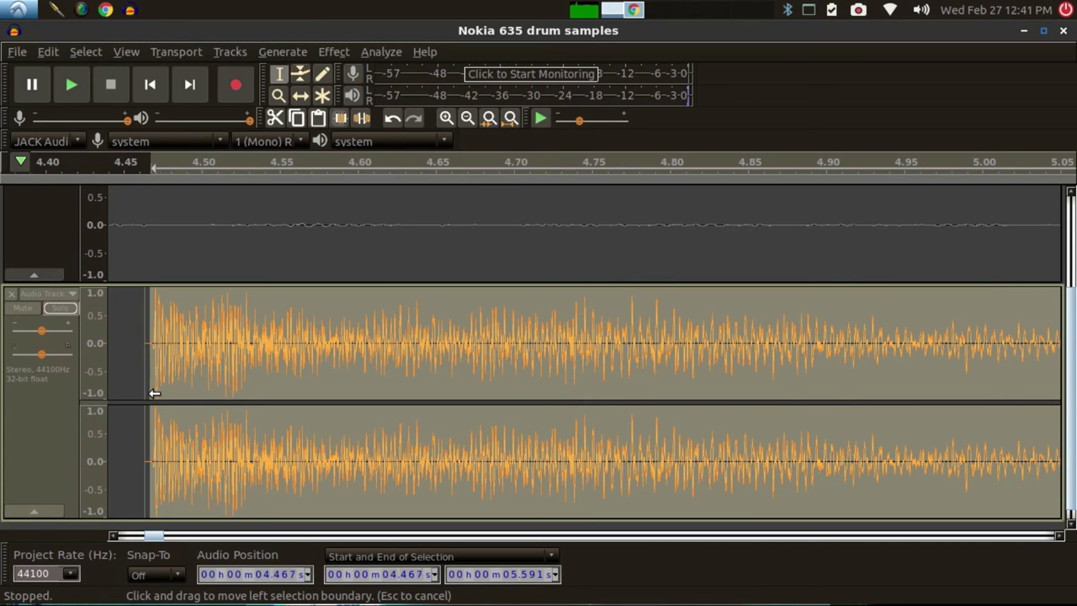
{"action": "key", "text": "space"}
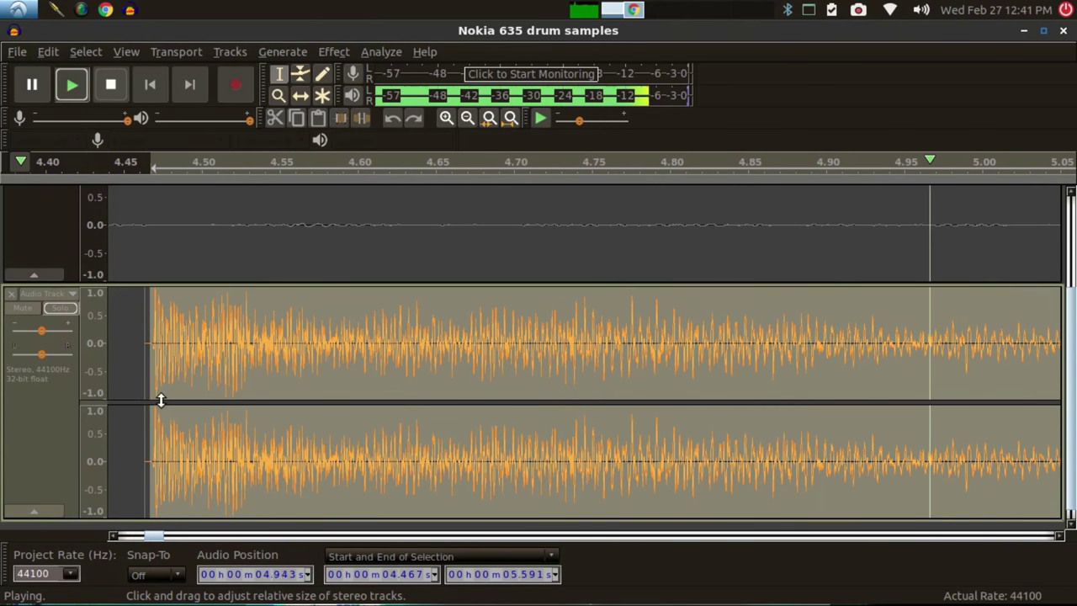
{"action": "key", "text": "space"}
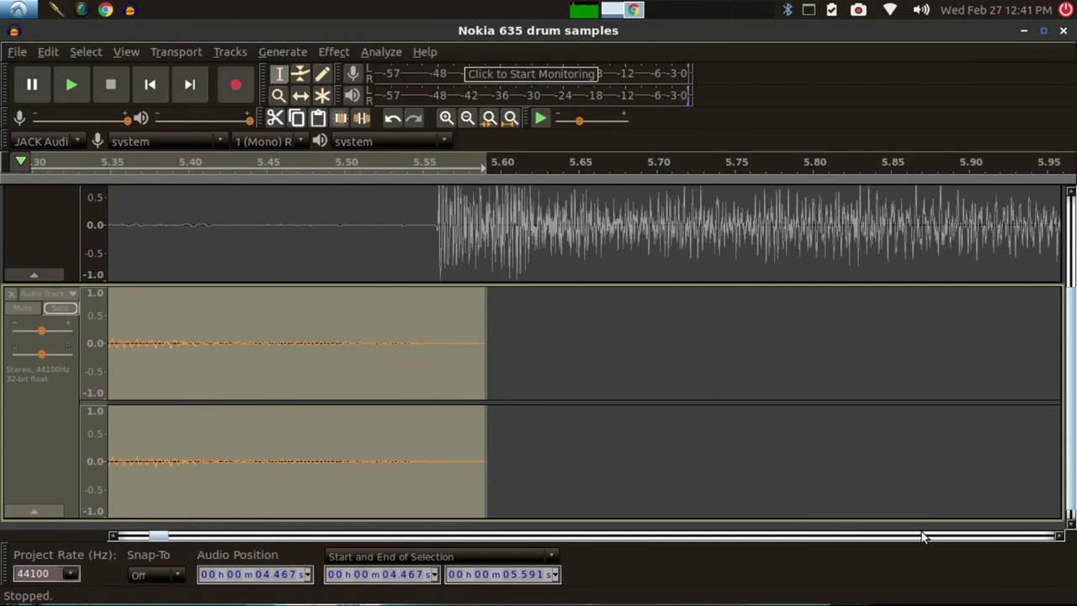
{"action": "left_click_drag", "start_coordinate": [159, 535], "coordinate": [148, 536]}
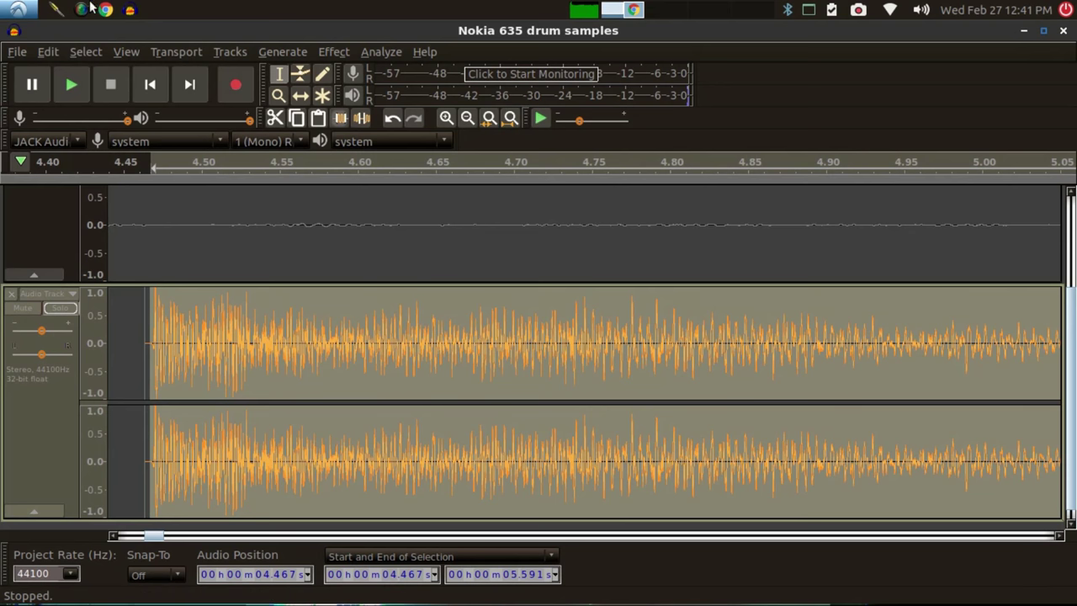
Step: Start exporting only the selected audio and choose the data drive as the destination
{"action": "left_click", "coordinate": [12, 52]}
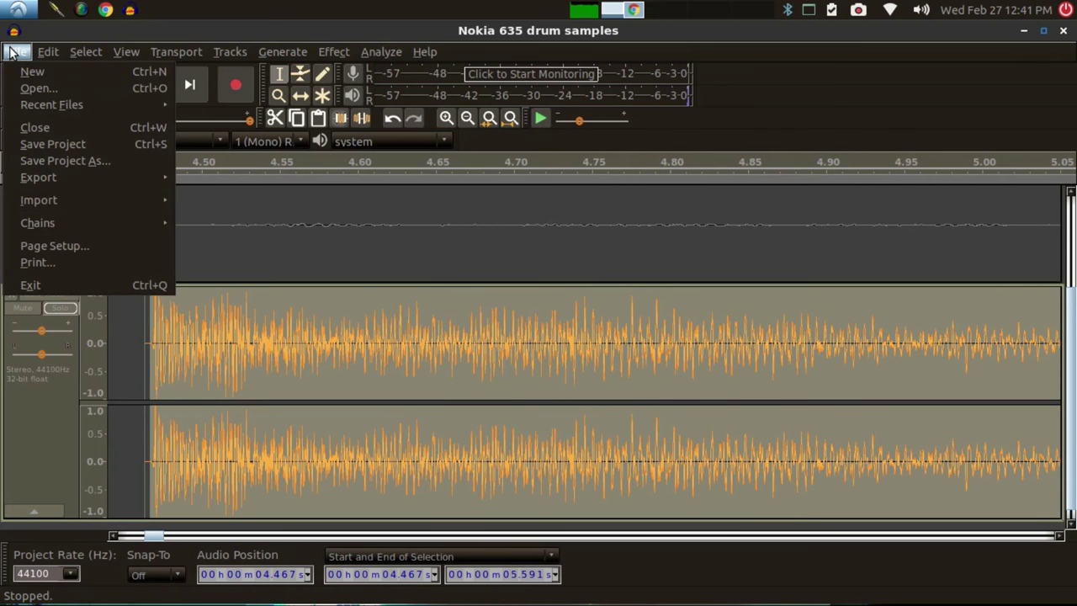
{"action": "mouse_move", "coordinate": [55, 180]}
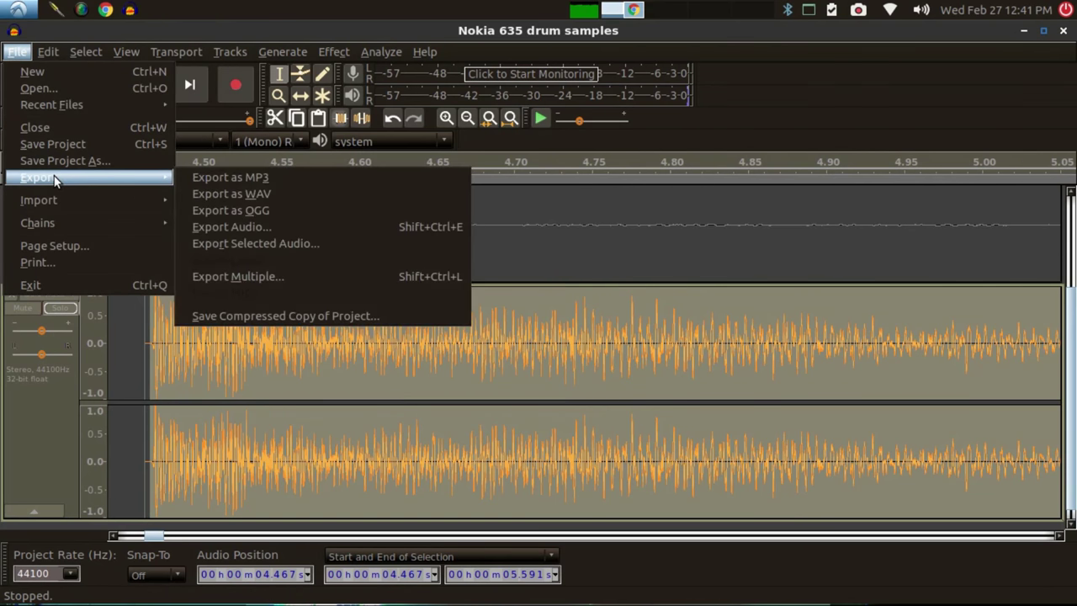
{"action": "left_click", "coordinate": [208, 242]}
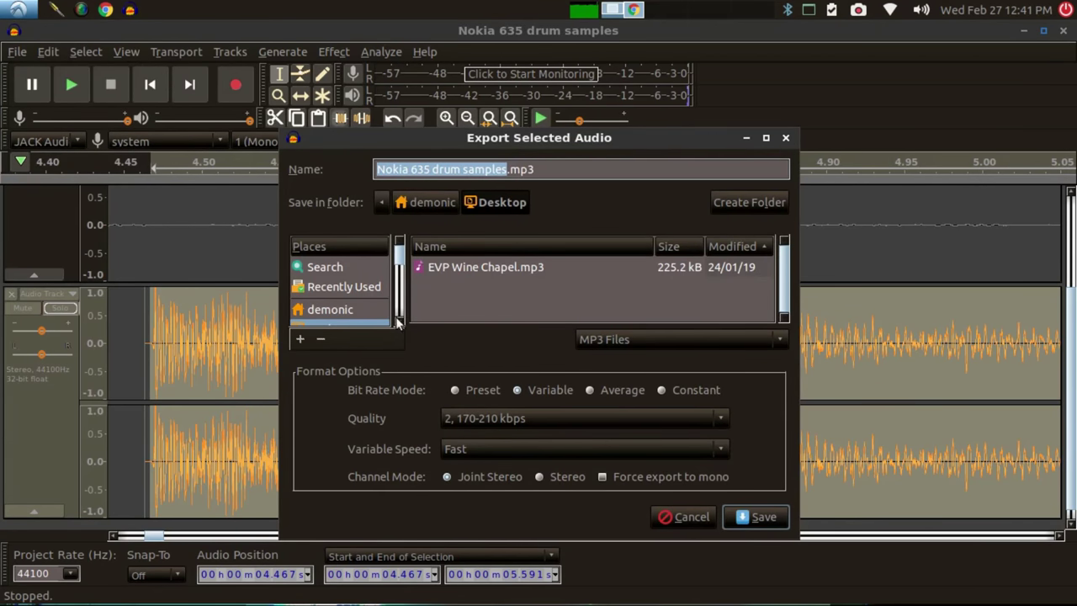
{"action": "scroll", "coordinate": [399, 327], "scroll_direction": "down", "scroll_amount": 3}
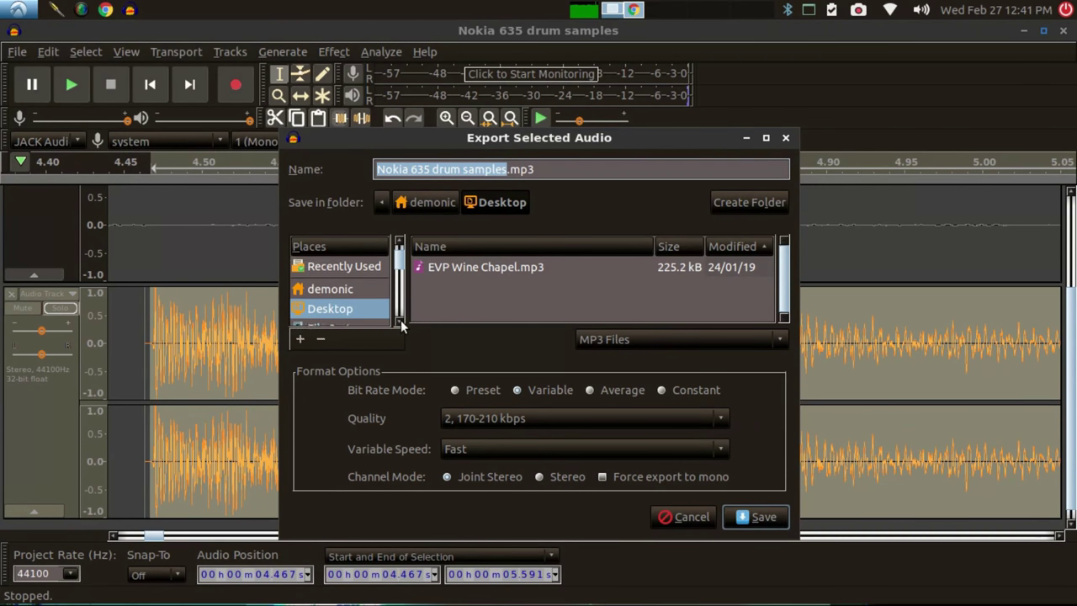
{"action": "scroll", "coordinate": [311, 322], "scroll_direction": "down", "scroll_amount": 2}
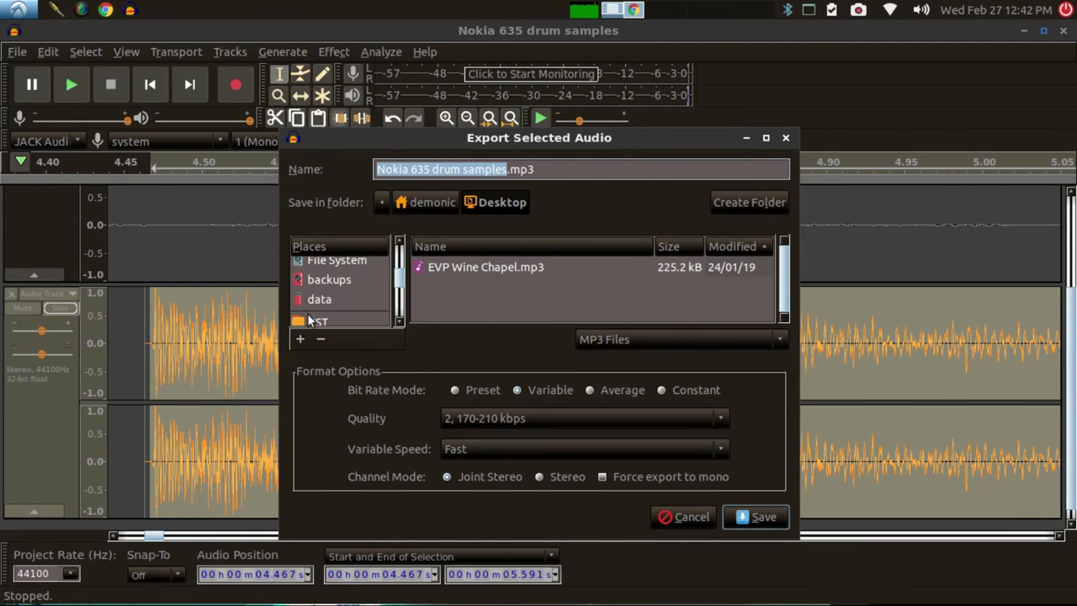
{"action": "left_click", "coordinate": [318, 300]}
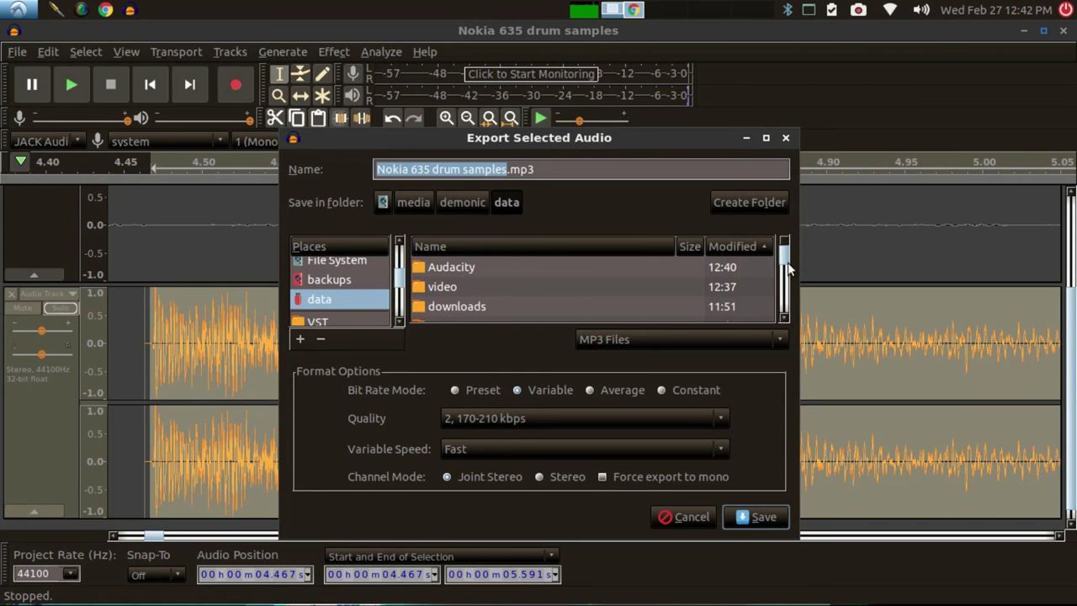
Step: Look through the data drive's folders and create a new folder there named "Samples"
{"action": "scroll", "coordinate": [787, 322], "scroll_direction": "down", "scroll_amount": 3}
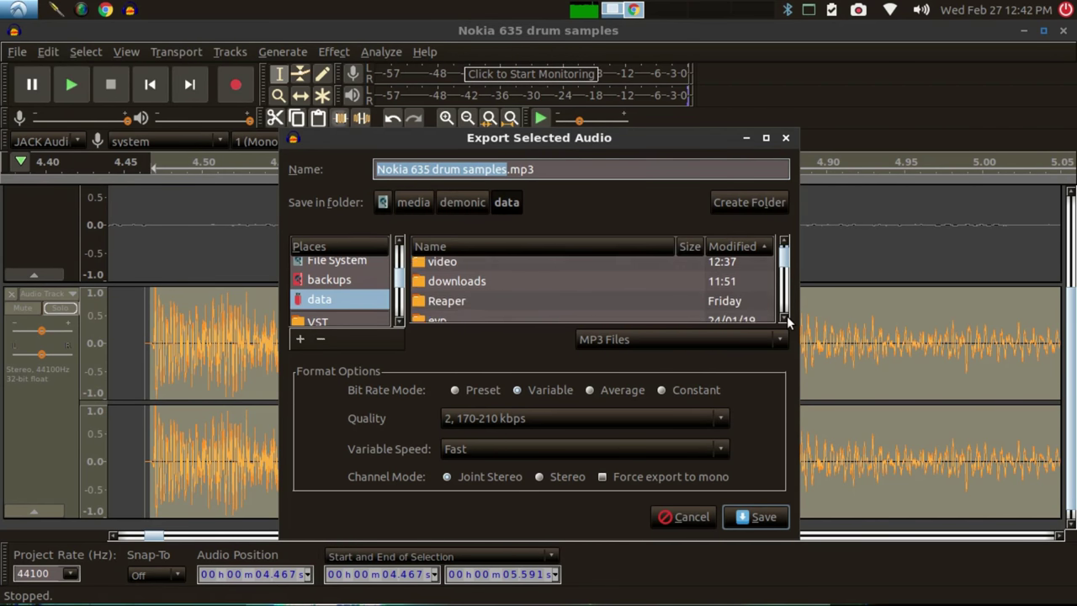
{"action": "scroll", "coordinate": [786, 322], "scroll_direction": "down", "scroll_amount": 4}
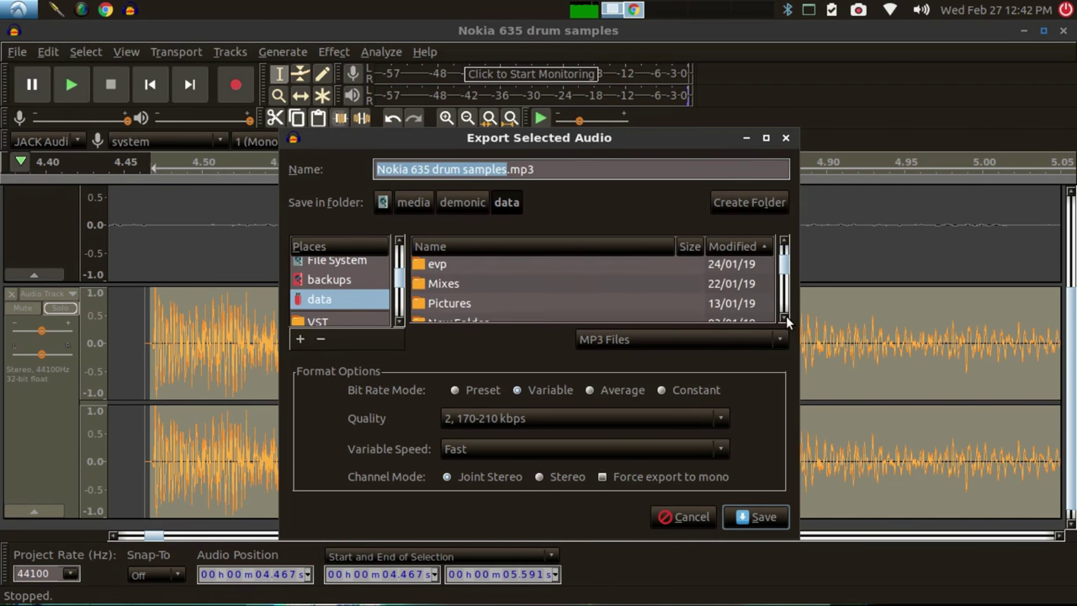
{"action": "scroll", "coordinate": [786, 321], "scroll_direction": "down", "scroll_amount": 5}
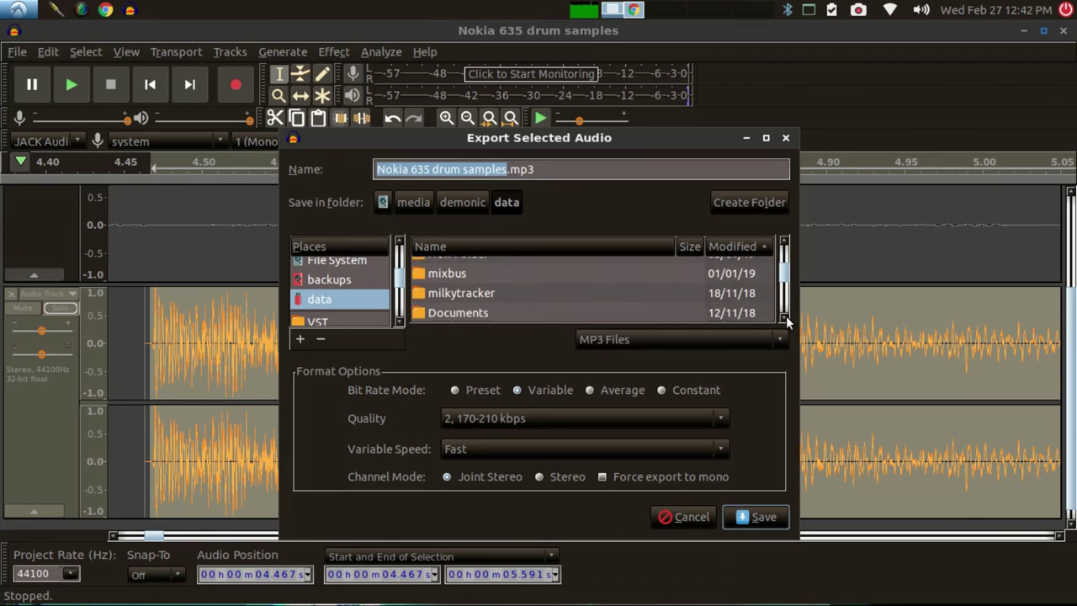
{"action": "scroll", "coordinate": [786, 321], "scroll_direction": "down", "scroll_amount": 6}
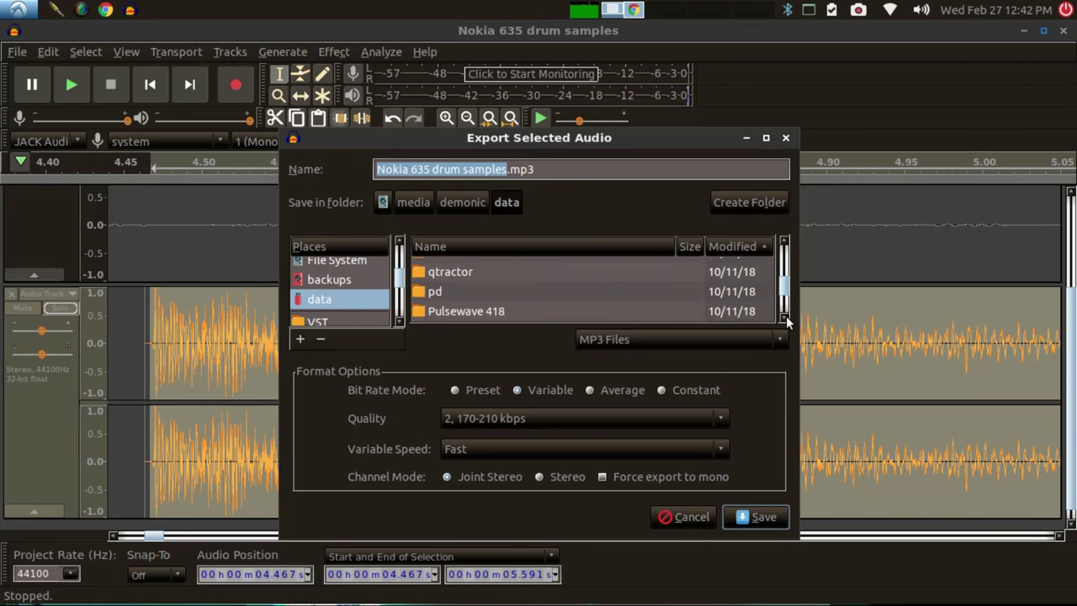
{"action": "scroll", "coordinate": [786, 321], "scroll_direction": "down", "scroll_amount": 5}
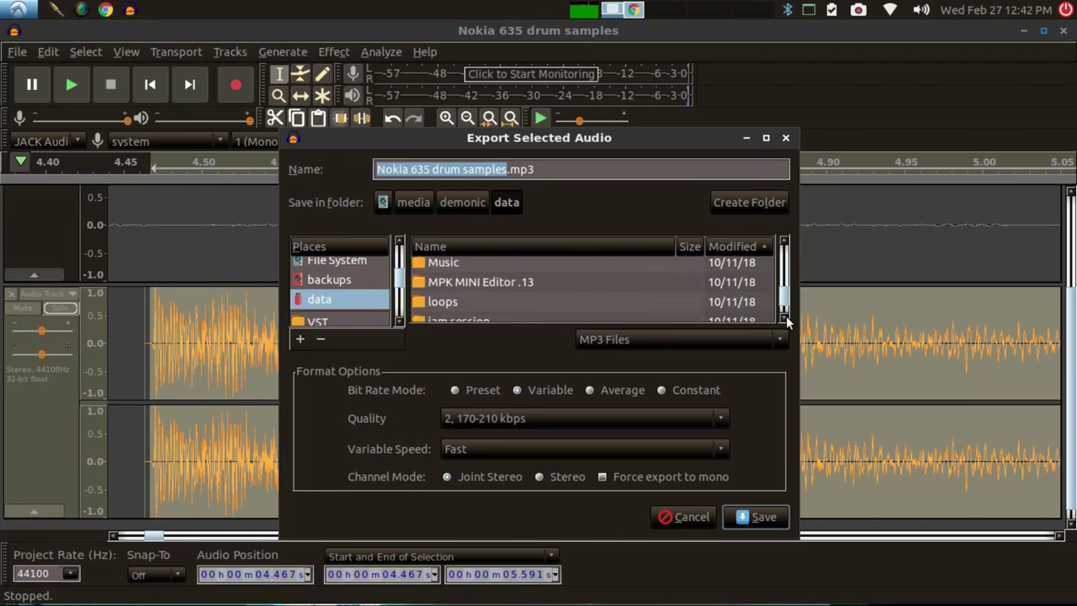
{"action": "left_click", "coordinate": [728, 202]}
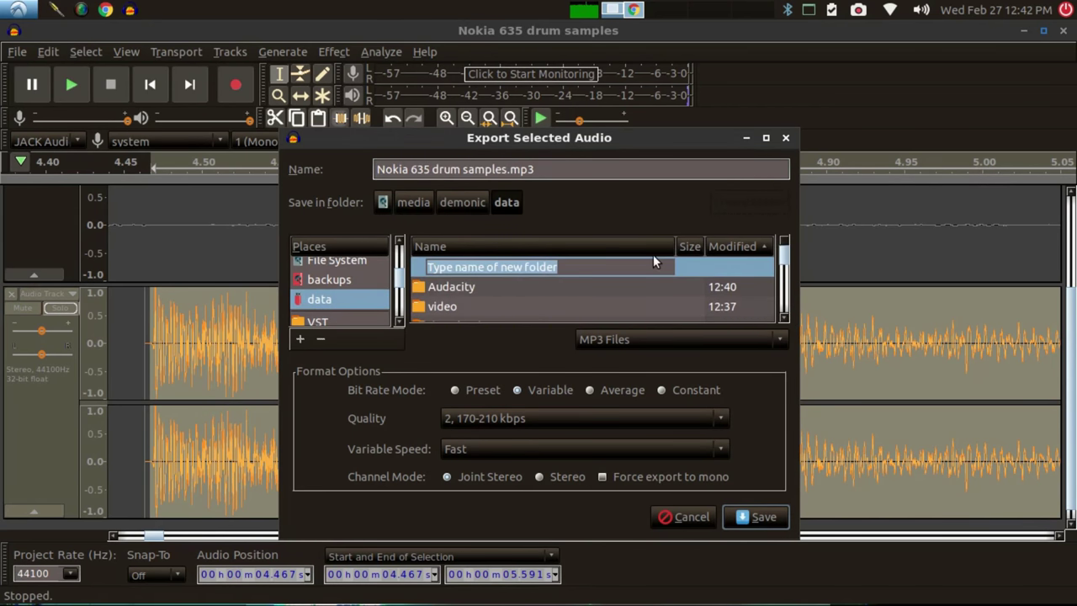
{"action": "type", "text": "Sample"}
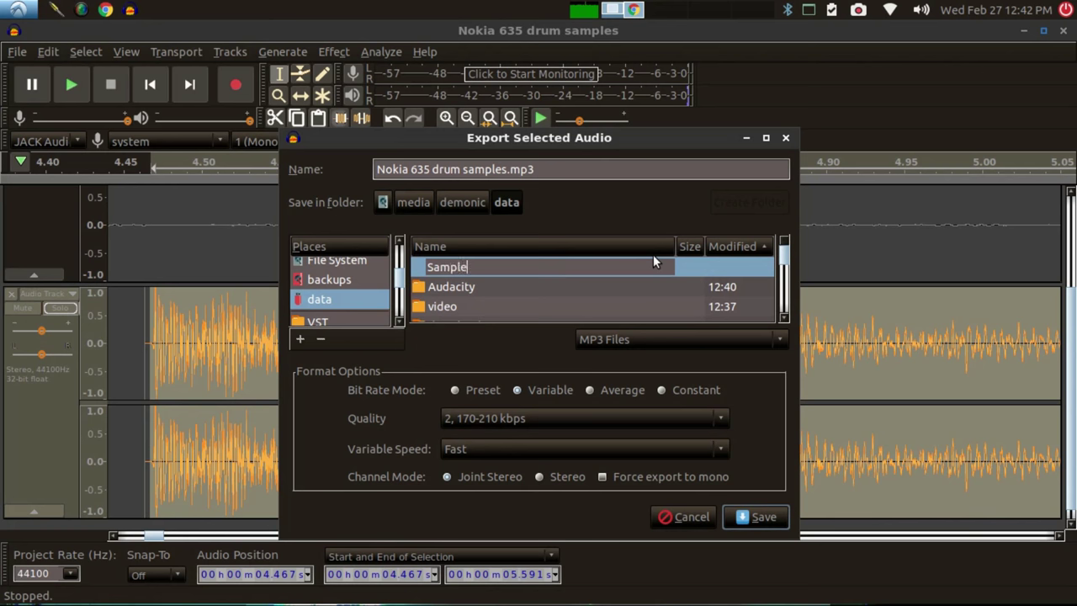
{"action": "type", "text": "s"}
{"action": "key", "text": "Return"}
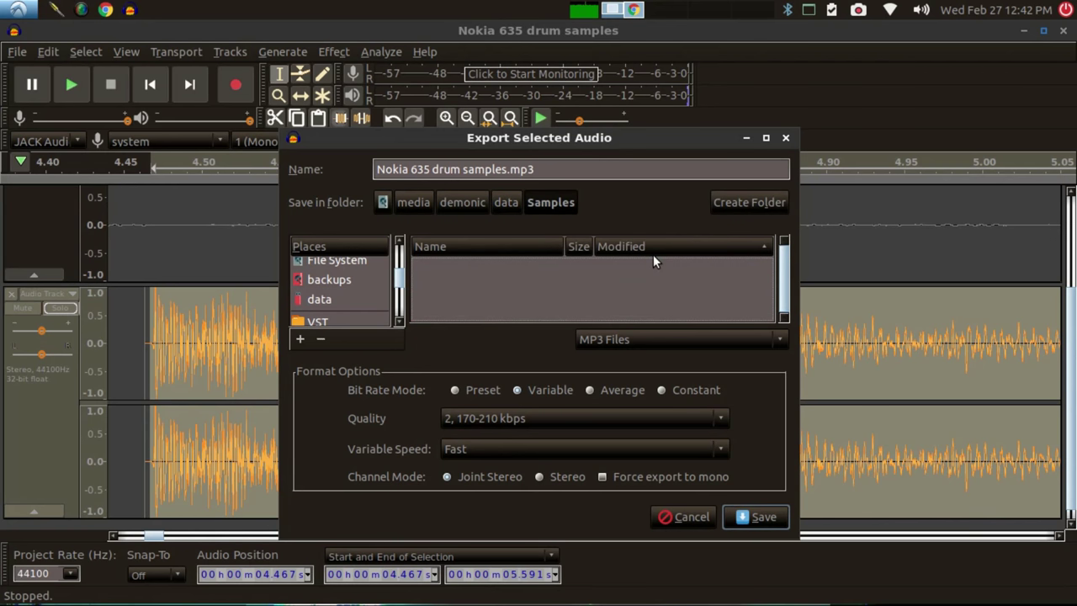
Step: Create a subfolder named "Nokia Drums" inside the Samples folder for the export
{"action": "left_click", "coordinate": [734, 203]}
{"action": "type", "text": "No"}
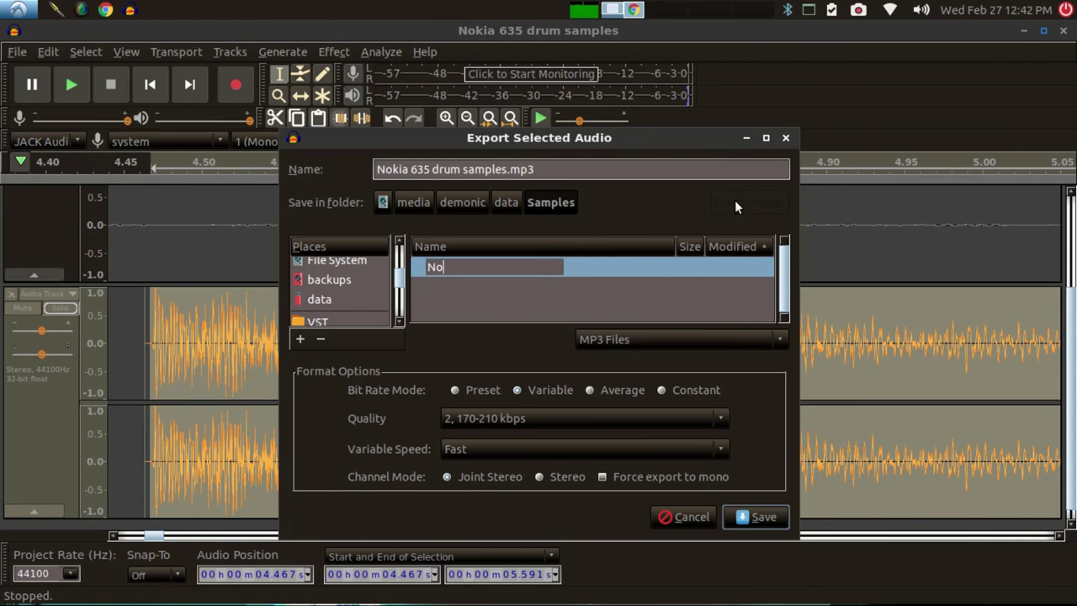
{"action": "type", "text": "kia Drums"}
{"action": "key", "text": "Return"}
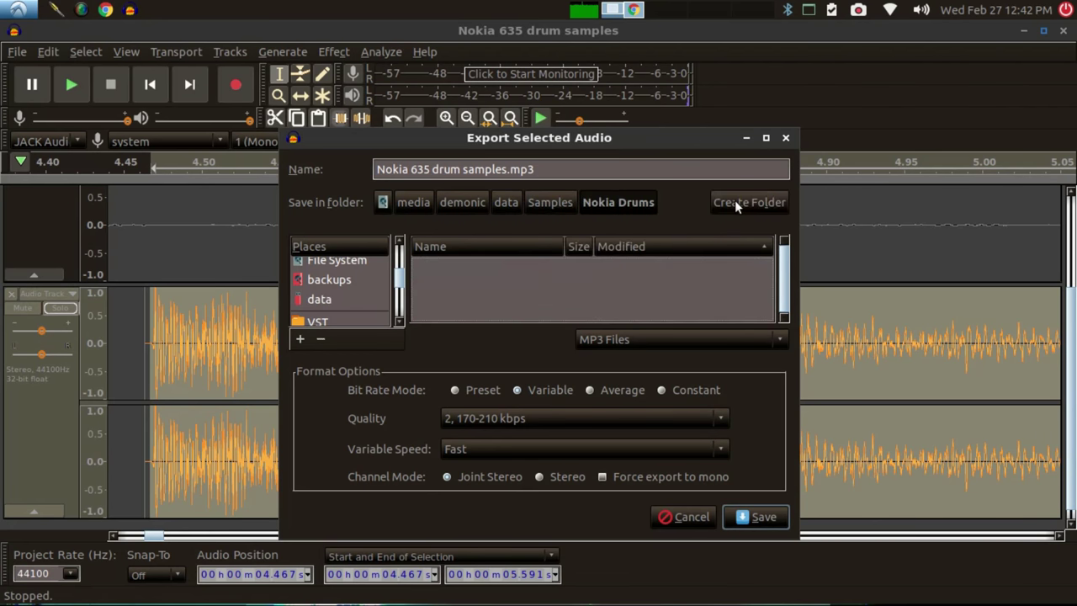
Step: Name the export file "Snare 1" and set its format to WAV (Microsoft) signed 16-bit PCM
{"action": "left_click", "coordinate": [504, 170]}
{"action": "type", "text": "s"}
{"action": "key", "text": "ctrl+a"}
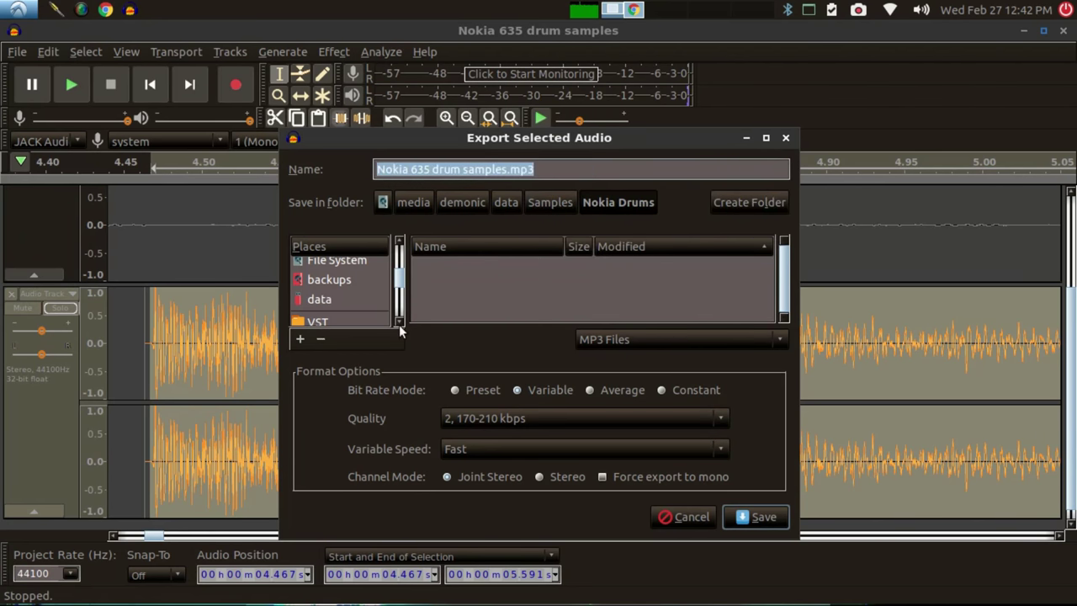
{"action": "type", "text": "Snare 1"}
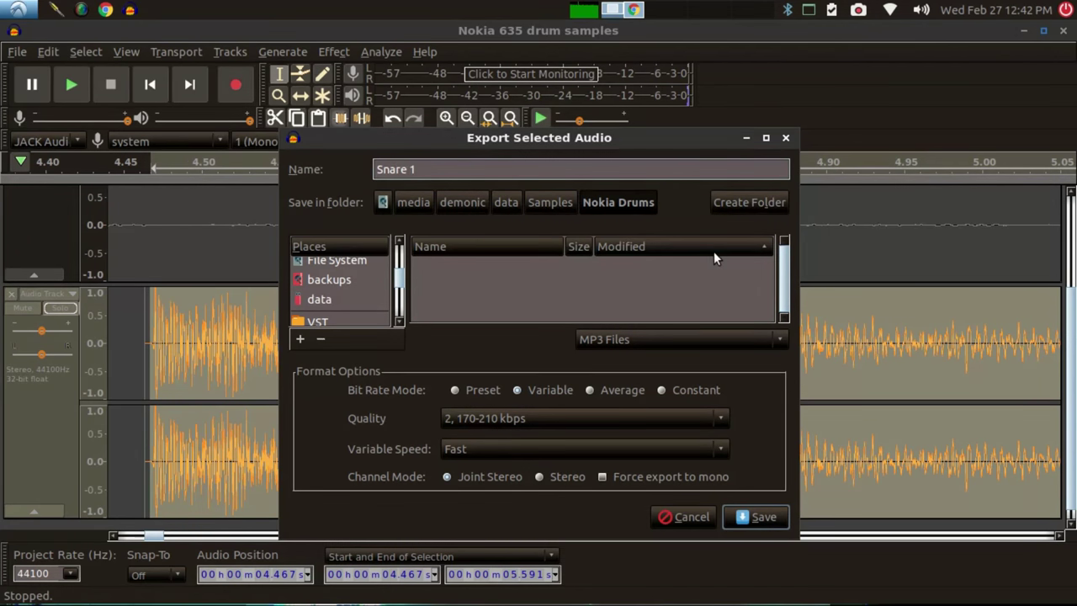
{"action": "left_click", "coordinate": [650, 340]}
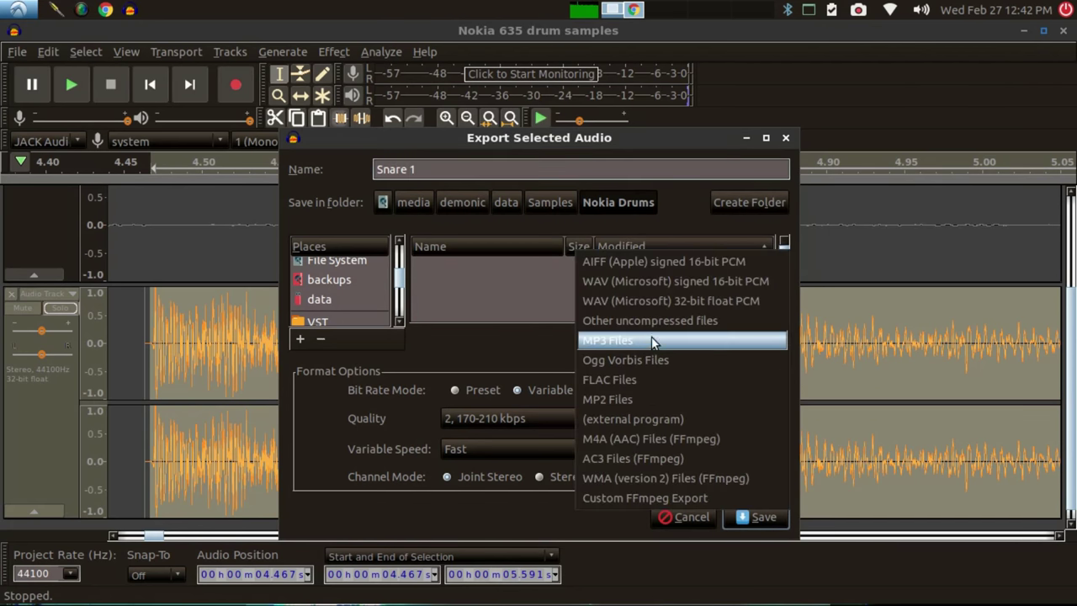
{"action": "left_click", "coordinate": [654, 286]}
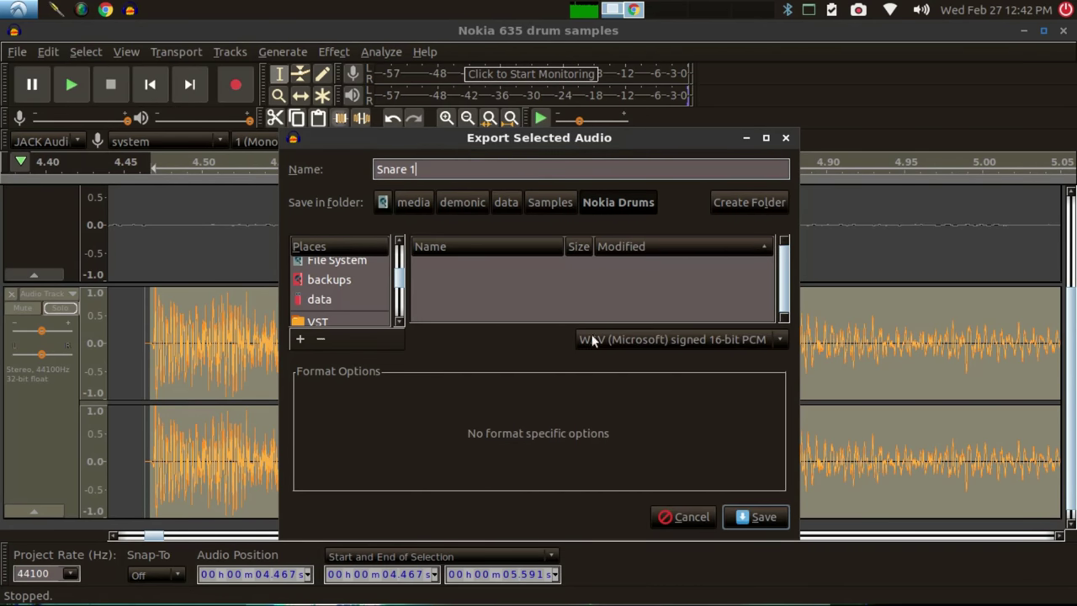
Step: Save the Snare 1 export with blank metadata tags and turn off solo on the extracted-hit track
{"action": "left_click", "coordinate": [759, 517]}
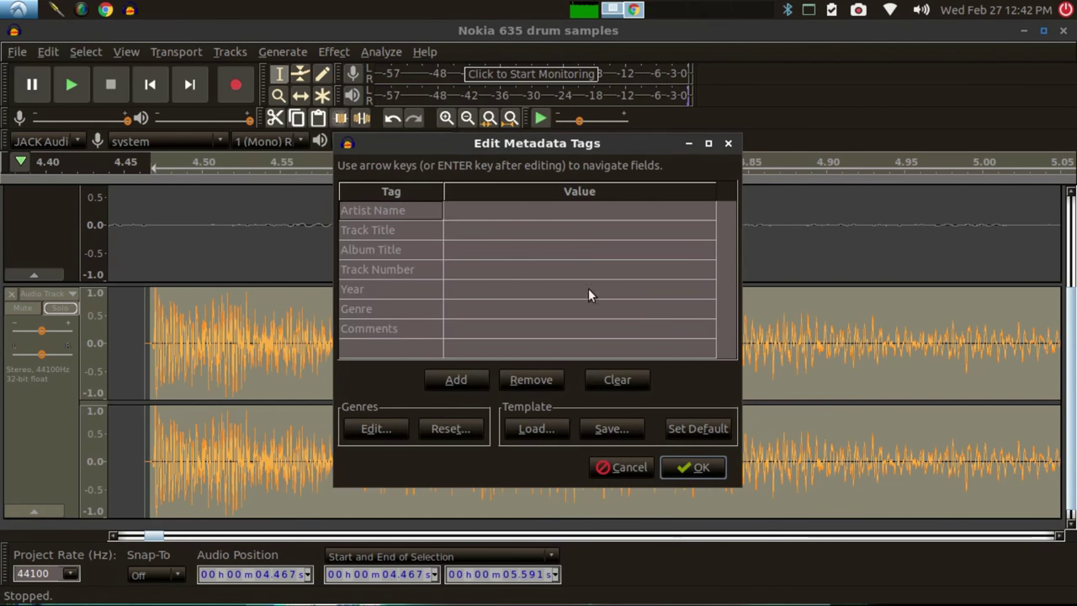
{"action": "left_click", "coordinate": [701, 470]}
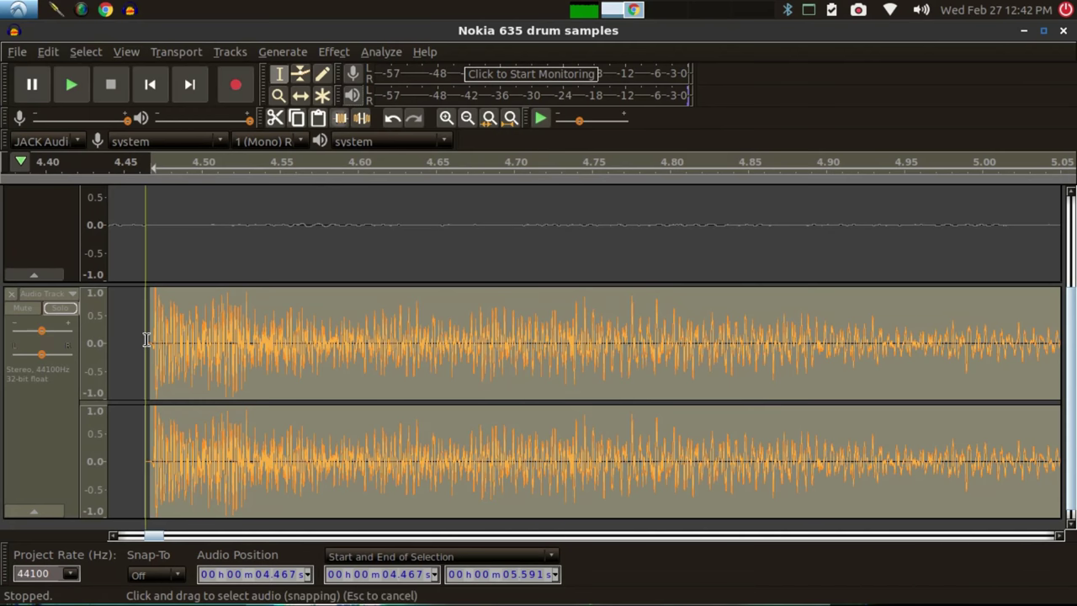
{"action": "left_click", "coordinate": [62, 312]}
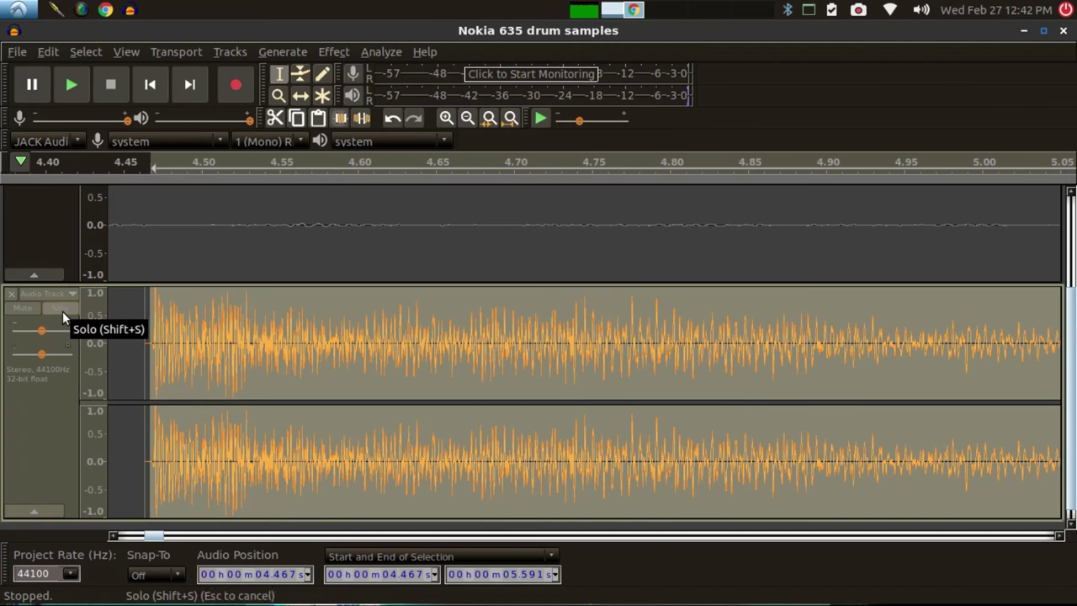
Step: Fit all tracks to the window height and solo the SoundFile-4 track
{"action": "left_click", "coordinate": [230, 52]}
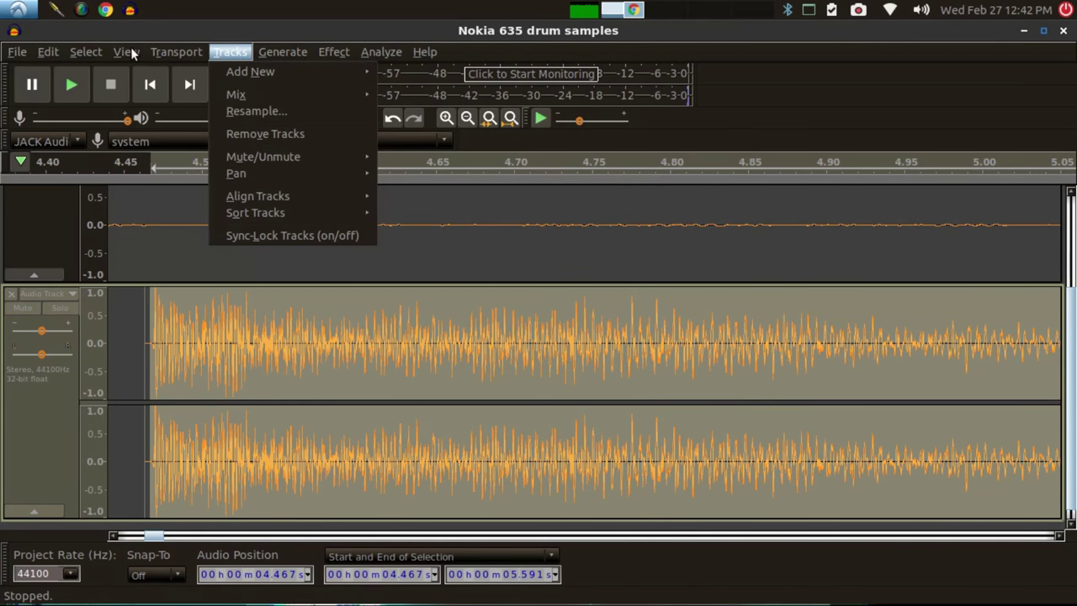
{"action": "mouse_move", "coordinate": [130, 53]}
{"action": "mouse_move", "coordinate": [143, 88]}
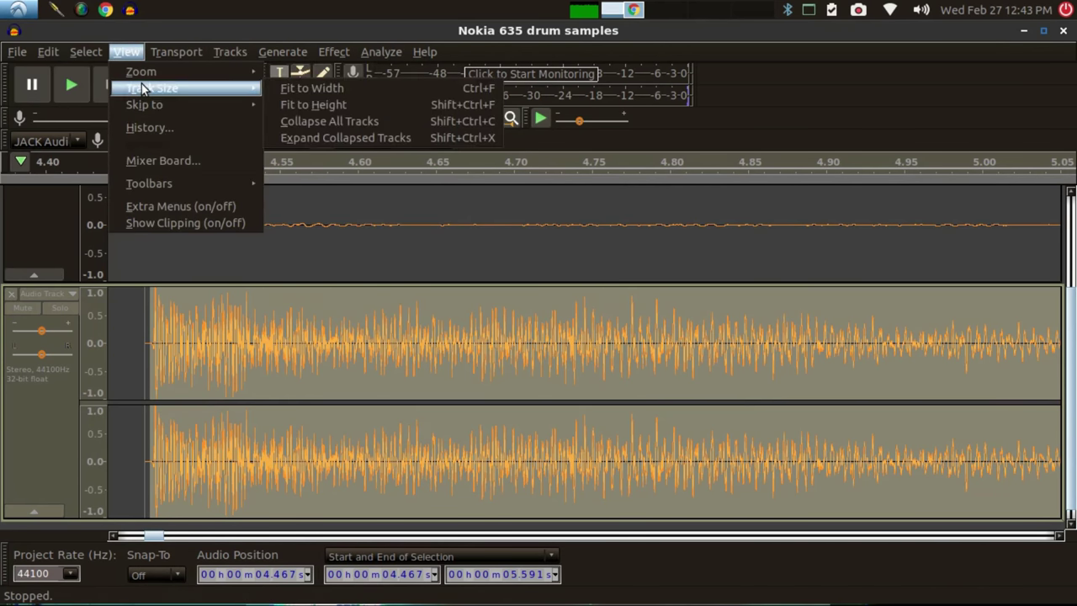
{"action": "left_click", "coordinate": [313, 104]}
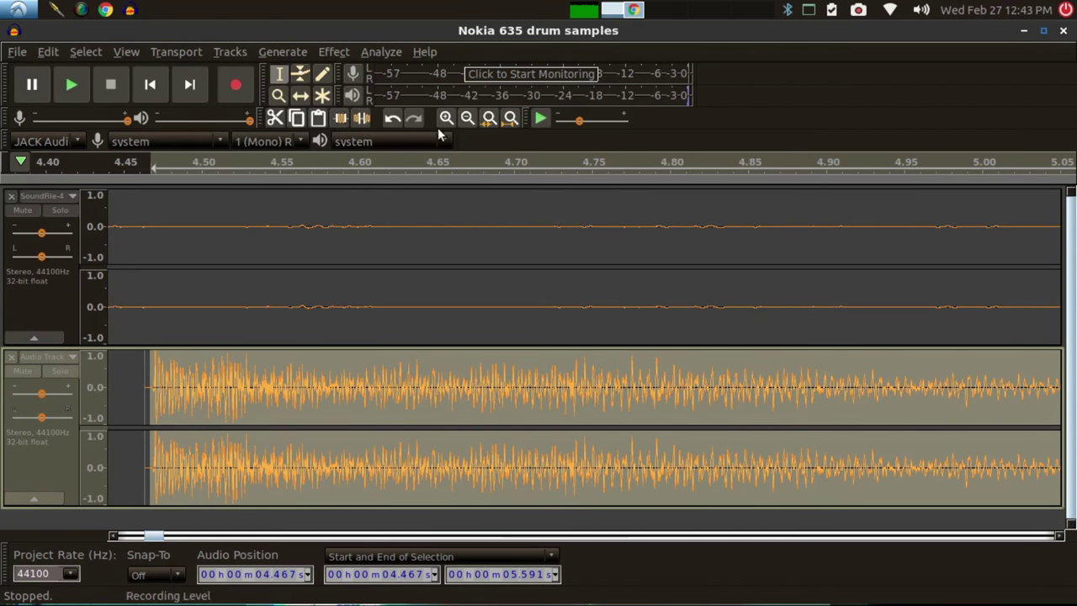
{"action": "left_click", "coordinate": [467, 120]}
{"action": "left_click", "coordinate": [466, 120]}
{"action": "left_click", "coordinate": [467, 120]}
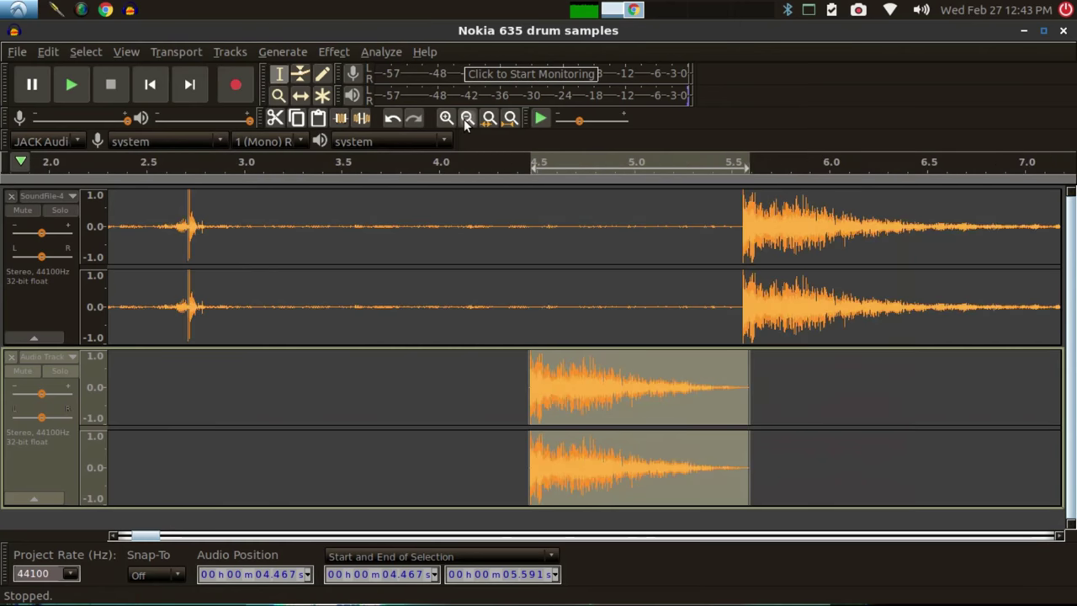
{"action": "left_click", "coordinate": [466, 120]}
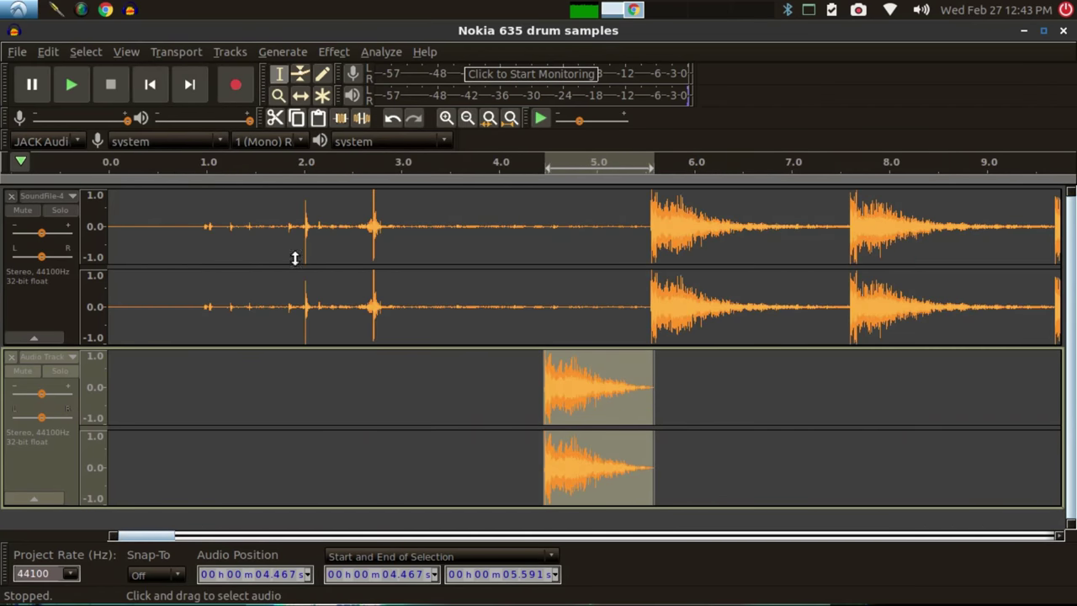
{"action": "left_click", "coordinate": [58, 210]}
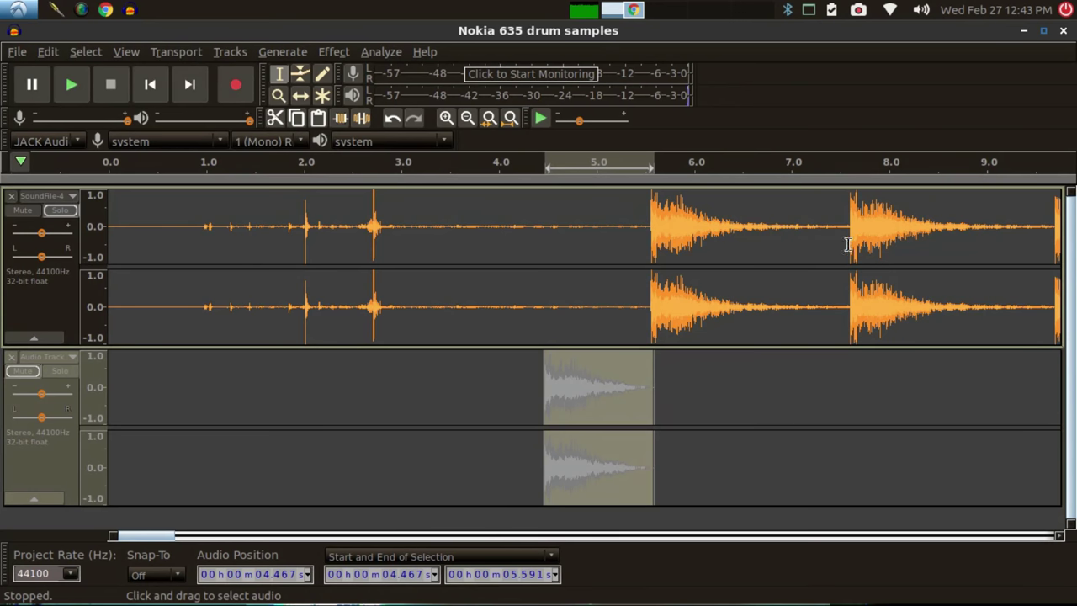
Step: Audition the SoundFile-4 hit from about 7.58 s to 8.95 s and copy it into the extracted-hit track at about 6.02 s
{"action": "left_click_drag", "start_coordinate": [847, 244], "coordinate": [980, 282]}
{"action": "key", "text": "space"}
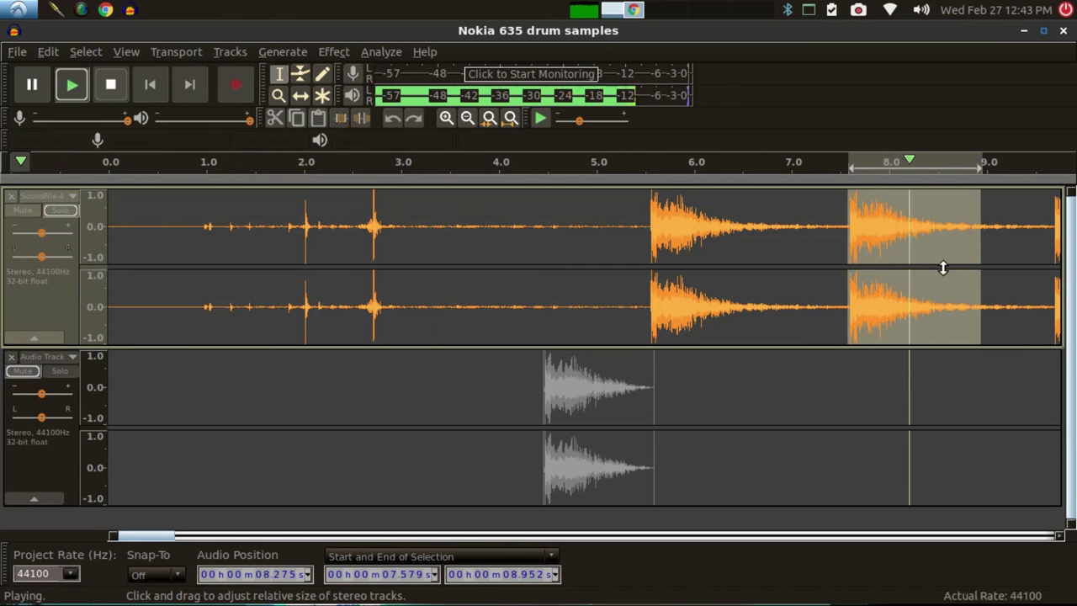
{"action": "key", "text": "space"}
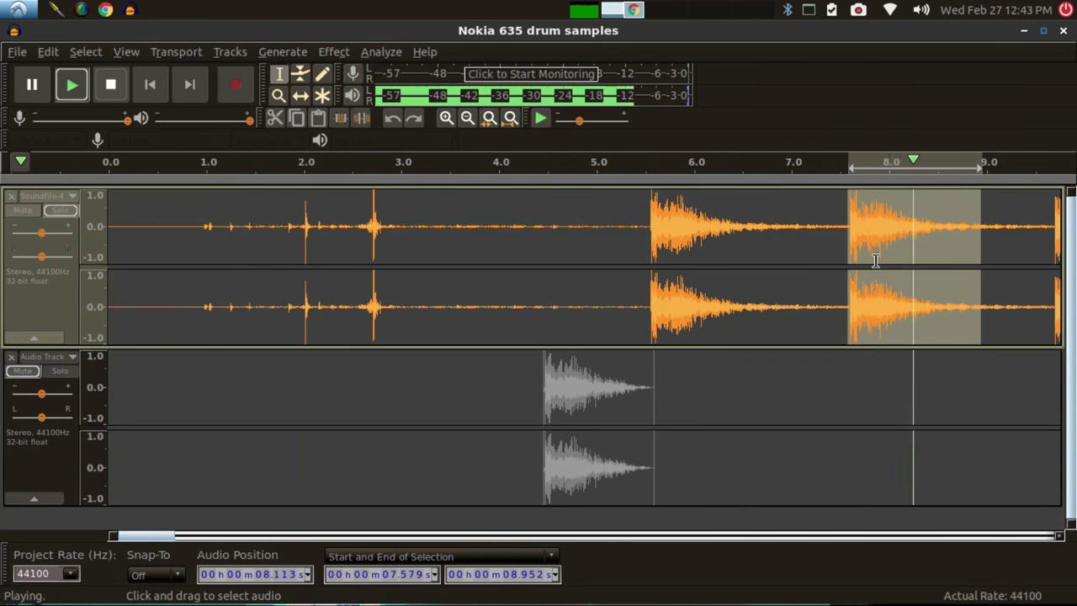
{"action": "key", "text": "space"}
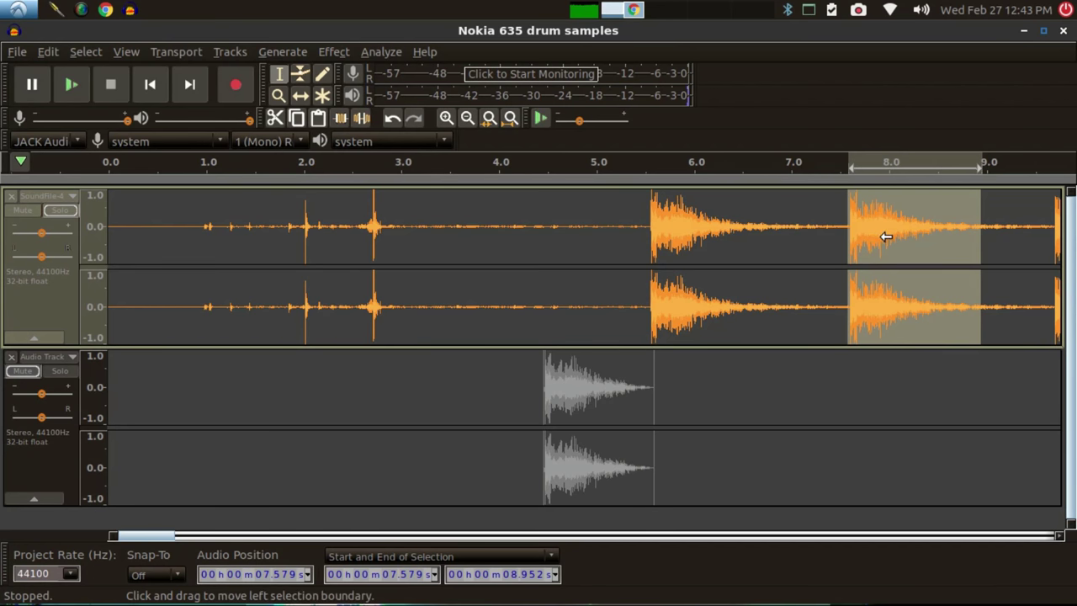
{"action": "left_click", "coordinate": [695, 388]}
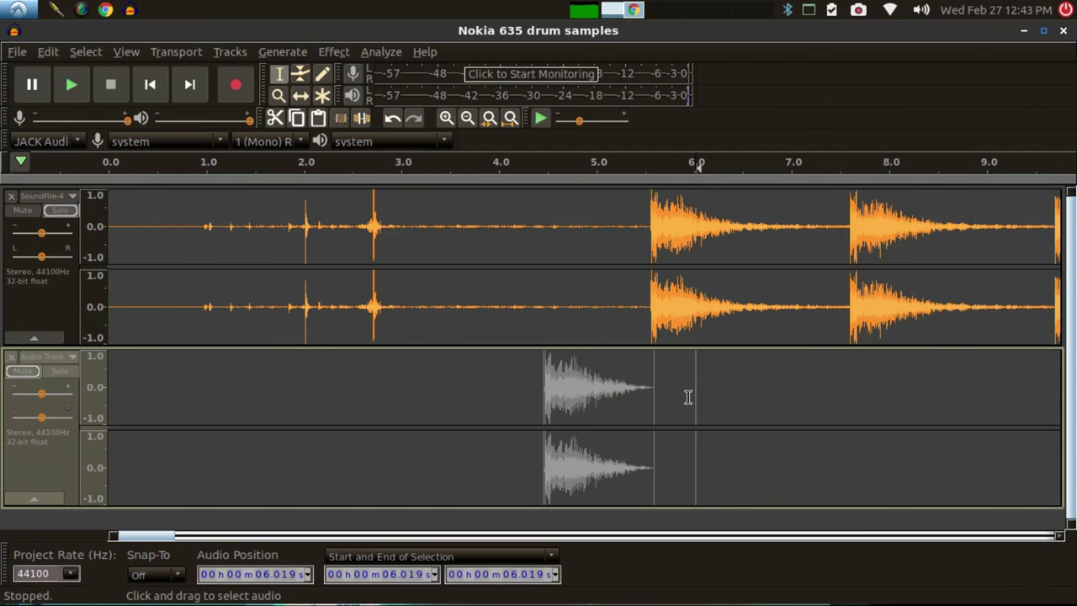
{"action": "key", "text": "ctrl+v"}
Step: Switch solo to the extracted-hit track and delete the second hit's tail from about 6.42 s to its end
{"action": "left_click", "coordinate": [62, 211]}
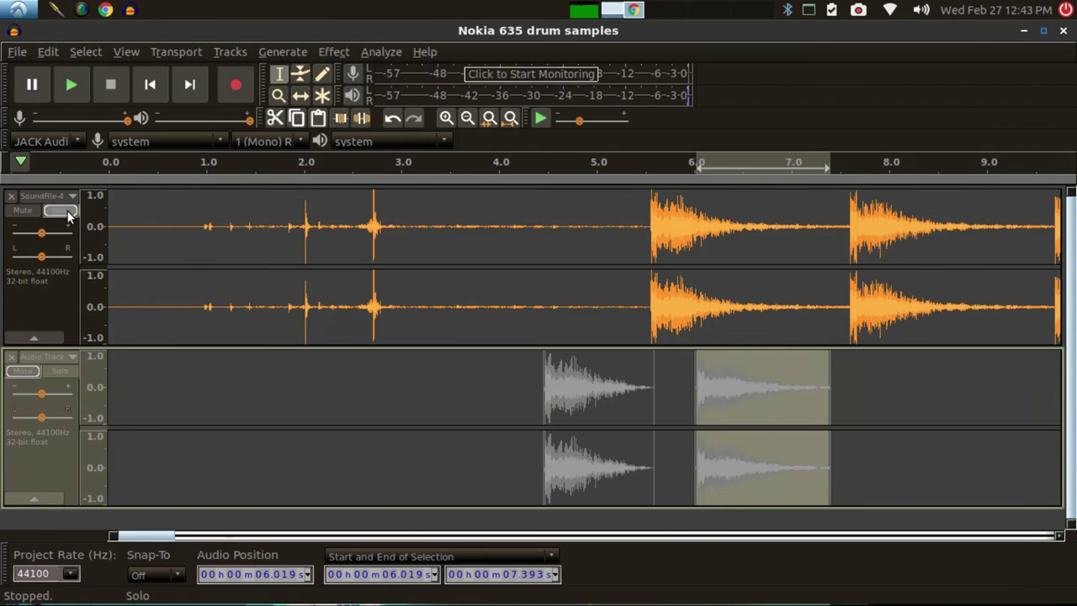
{"action": "left_click", "coordinate": [63, 371]}
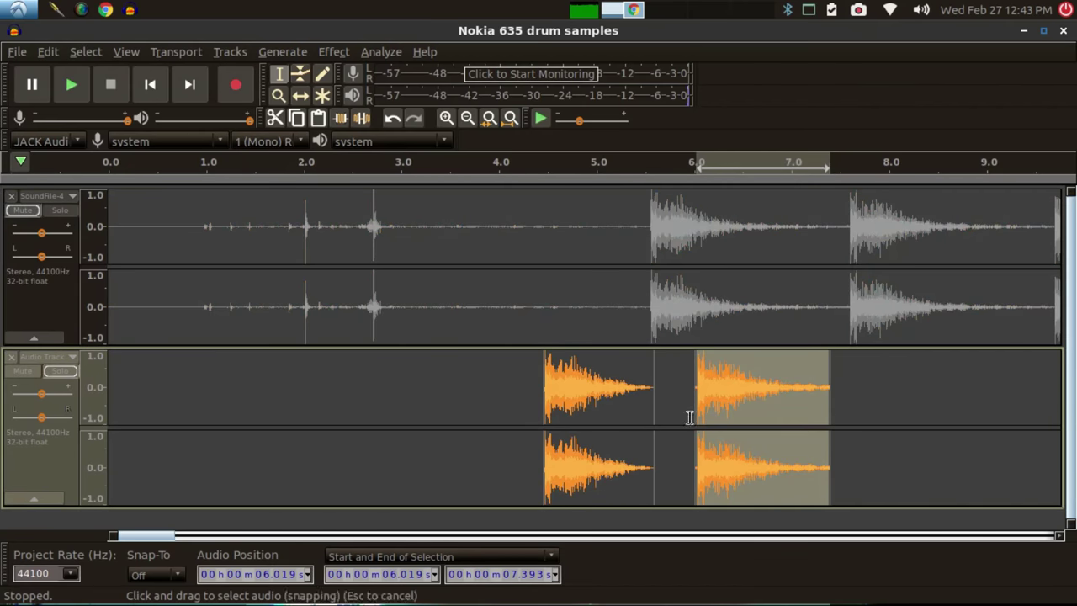
{"action": "left_click", "coordinate": [743, 394]}
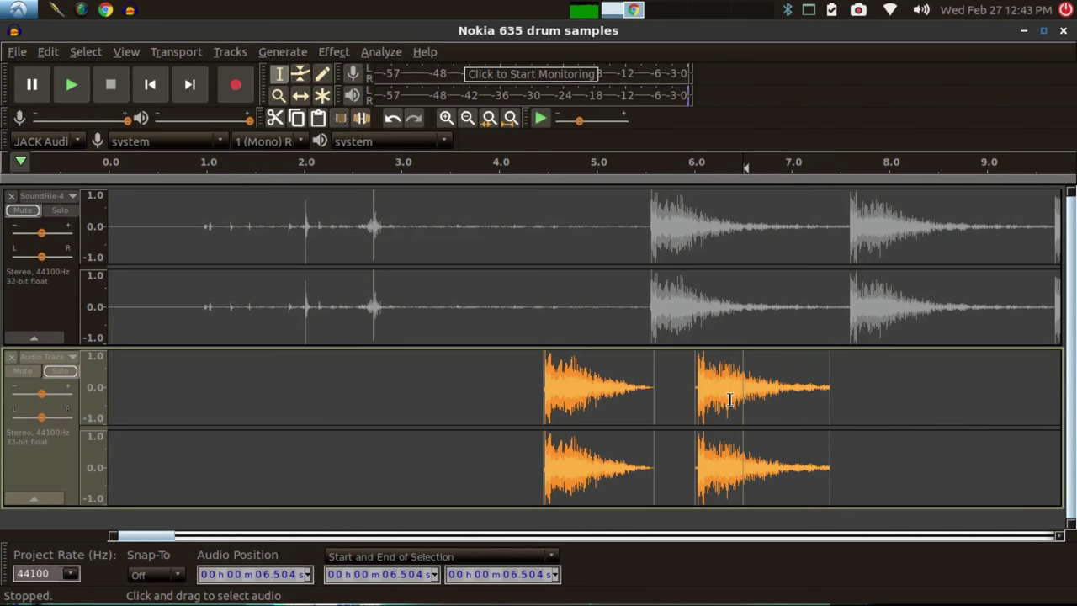
{"action": "left_click_drag", "start_coordinate": [734, 400], "coordinate": [830, 429]}
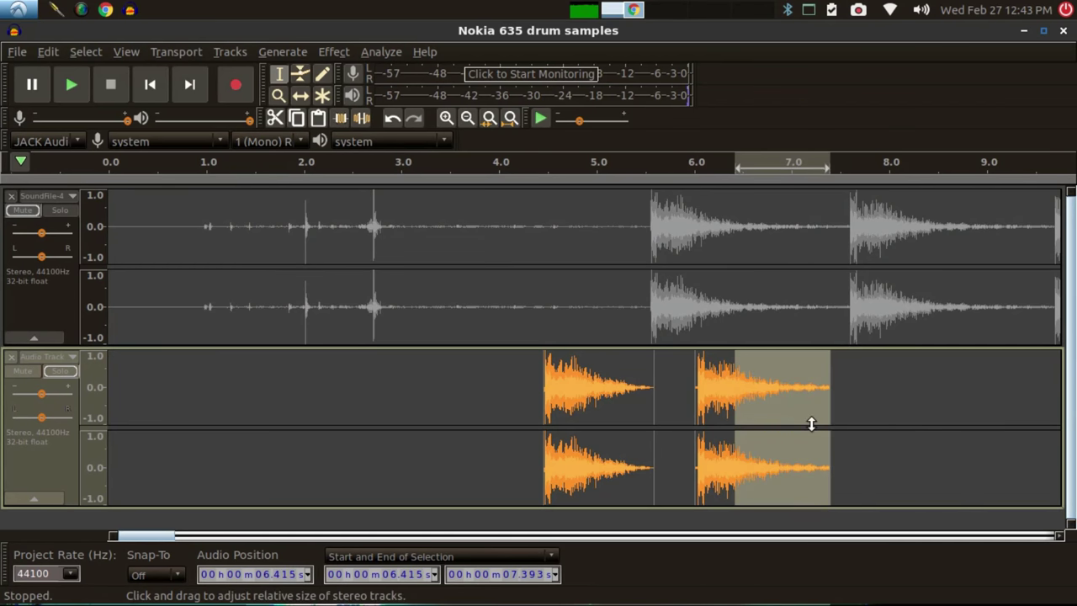
{"action": "key", "text": "Delete"}
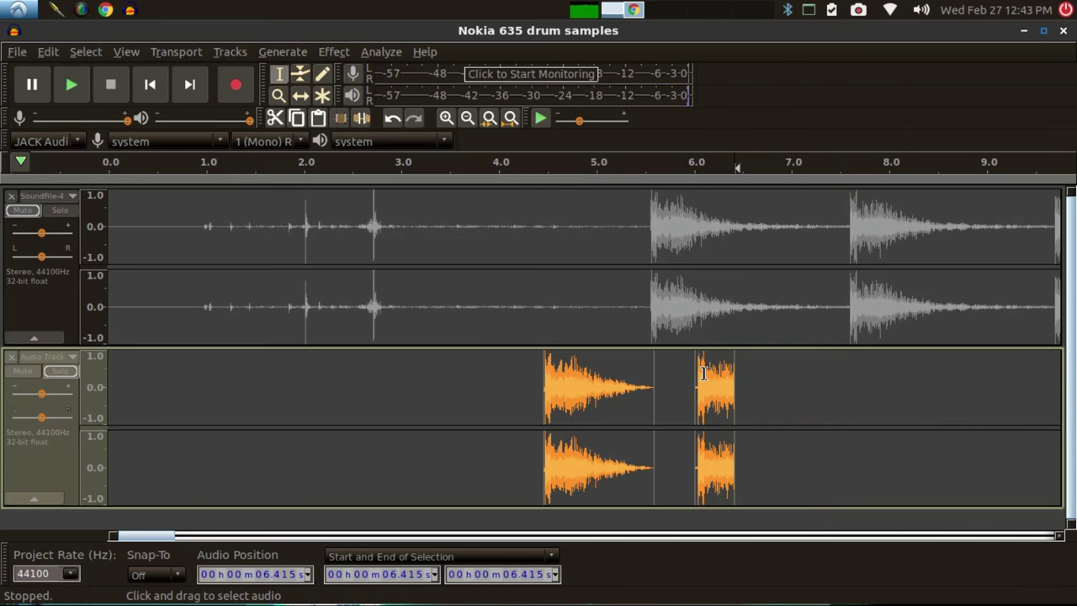
Step: Delete the near-silent lead-in before the second hit's attack, from about 6.019 s to 6.046 s
{"action": "left_click", "coordinate": [446, 117]}
{"action": "left_click", "coordinate": [446, 117]}
{"action": "left_click", "coordinate": [446, 118]}
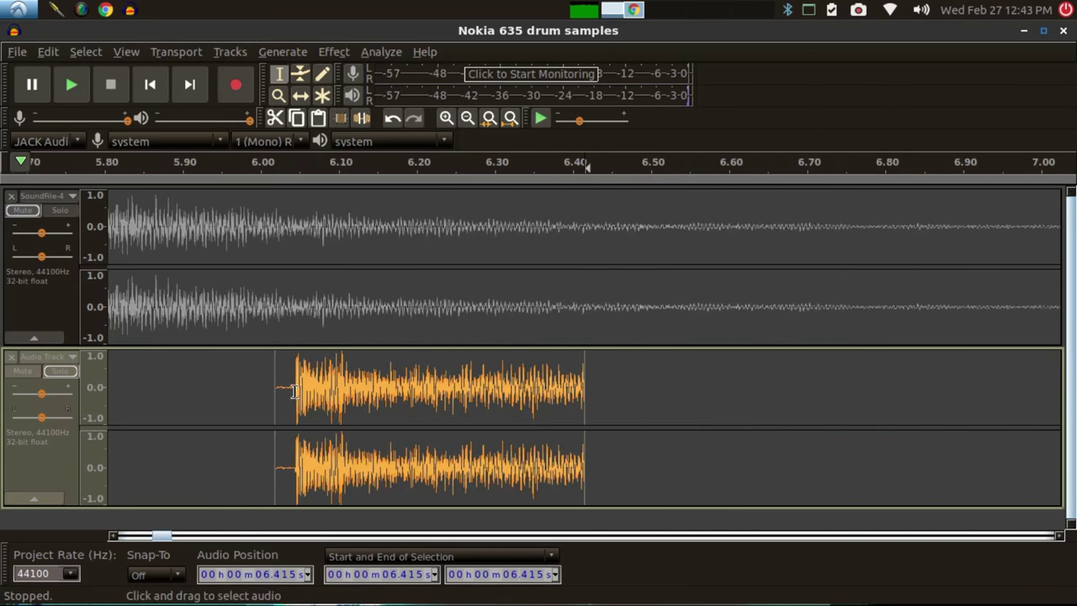
{"action": "left_click_drag", "start_coordinate": [295, 390], "coordinate": [278, 388]}
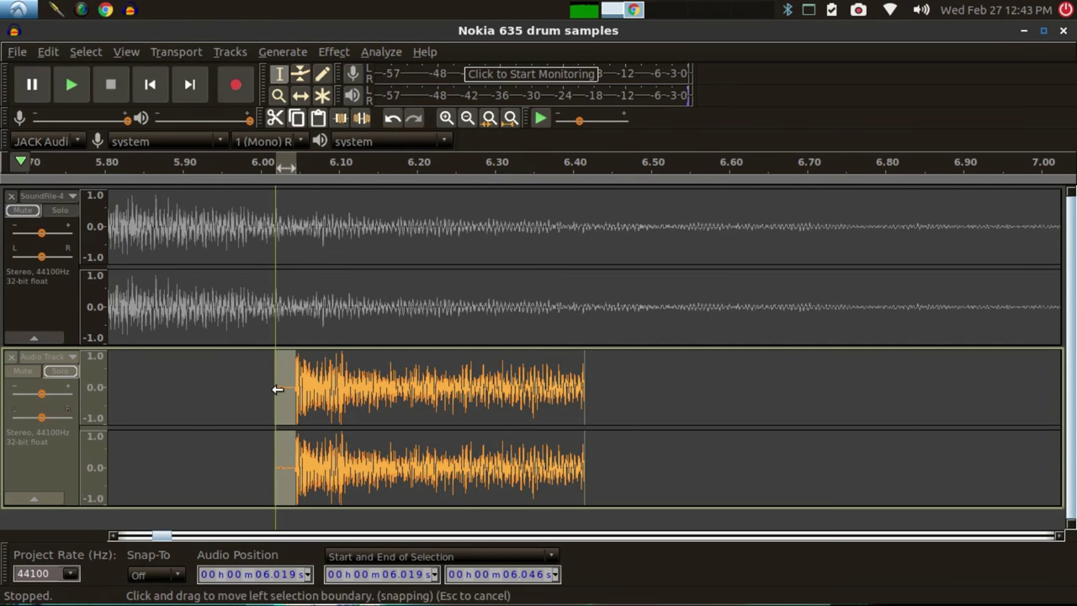
{"action": "key", "text": "Delete"}
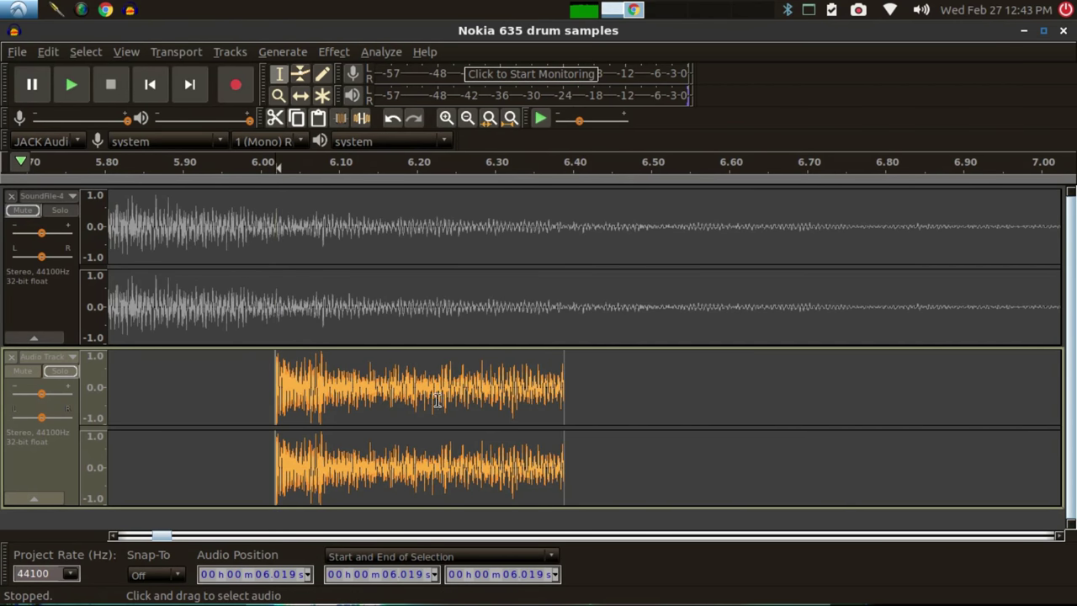
Step: Apply a Fade Out to the second hit from about 6.17 s to its end at 6.39 s
{"action": "left_click_drag", "start_coordinate": [389, 390], "coordinate": [555, 419]}
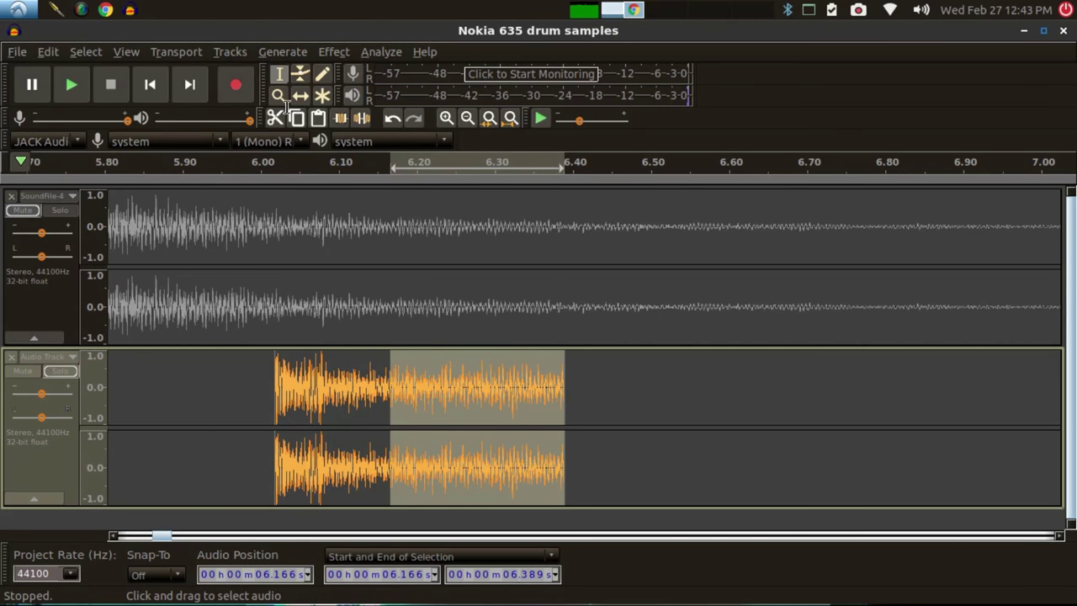
{"action": "left_click", "coordinate": [336, 51]}
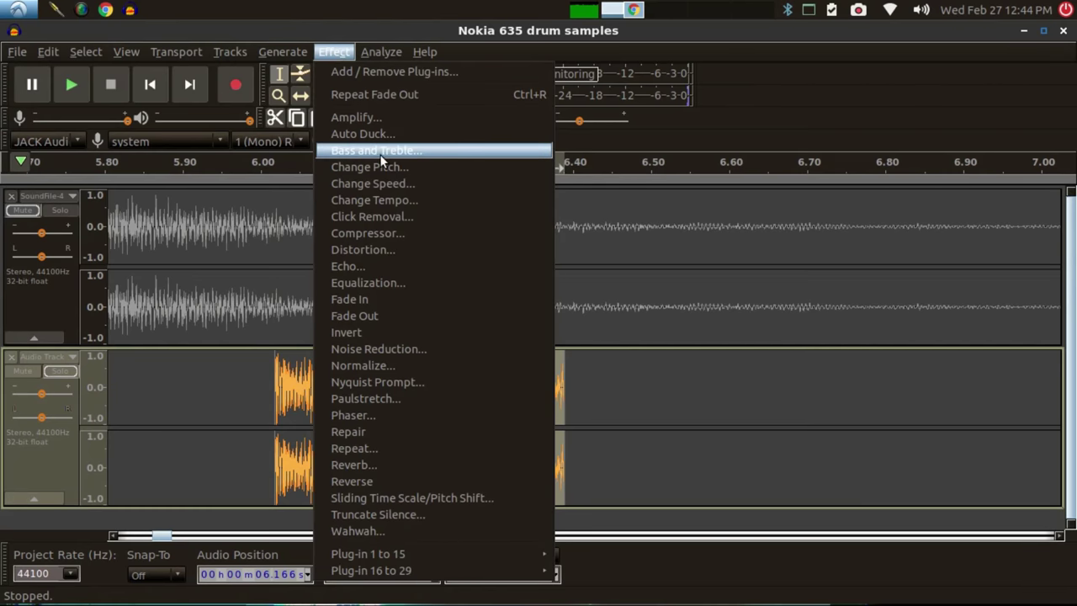
{"action": "left_click", "coordinate": [370, 315]}
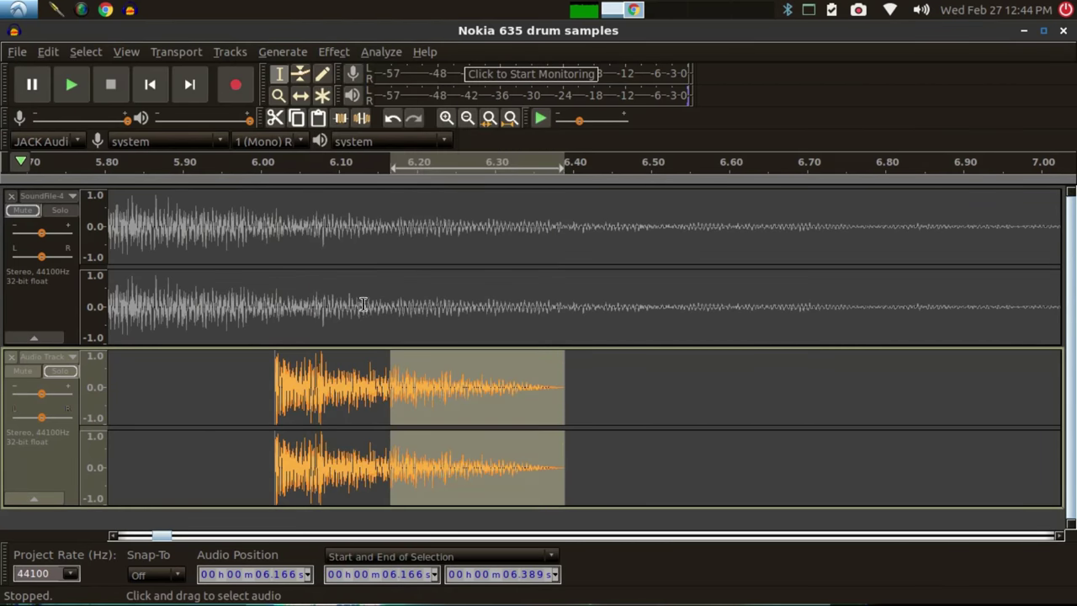
Step: Select the whole trimmed second hit and play it back to check the sound
{"action": "left_click_drag", "start_coordinate": [290, 392], "coordinate": [562, 445]}
{"action": "key", "text": "space"}
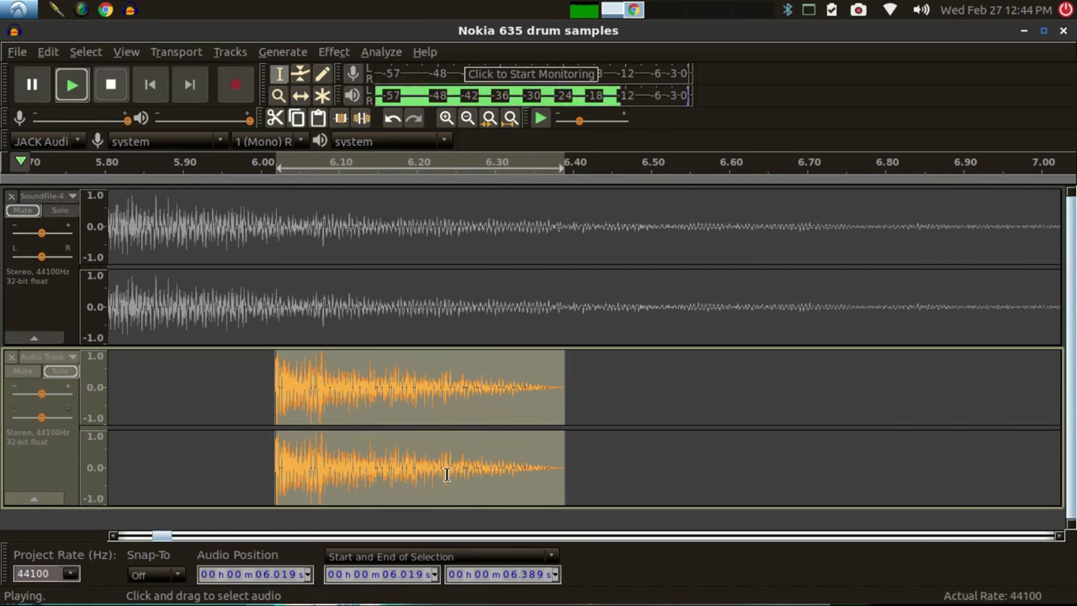
{"action": "key", "text": "space"}
{"action": "key", "text": "space"}
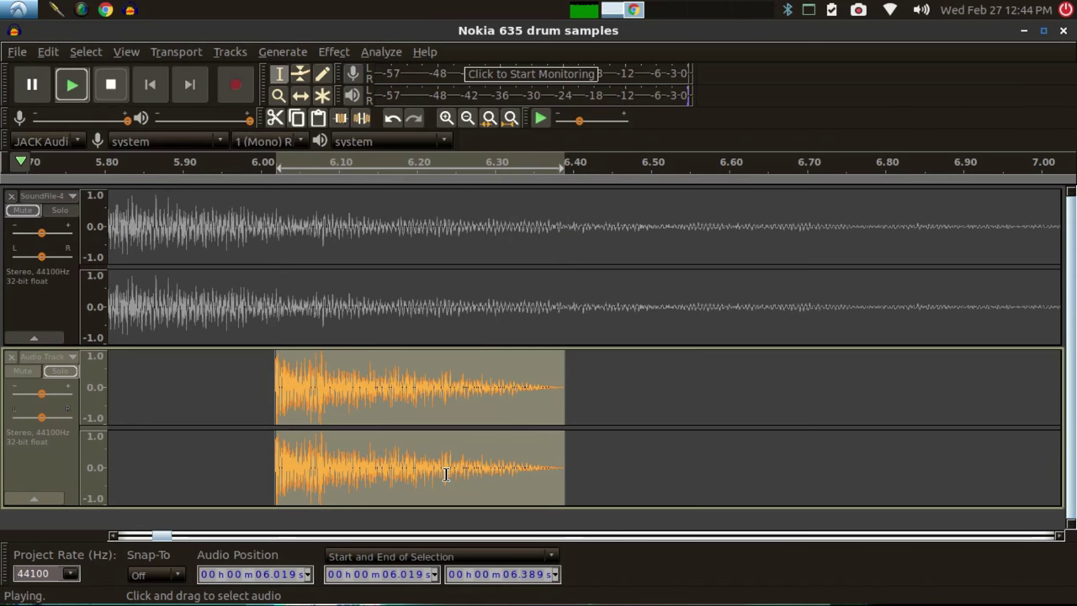
{"action": "key", "text": "space"}
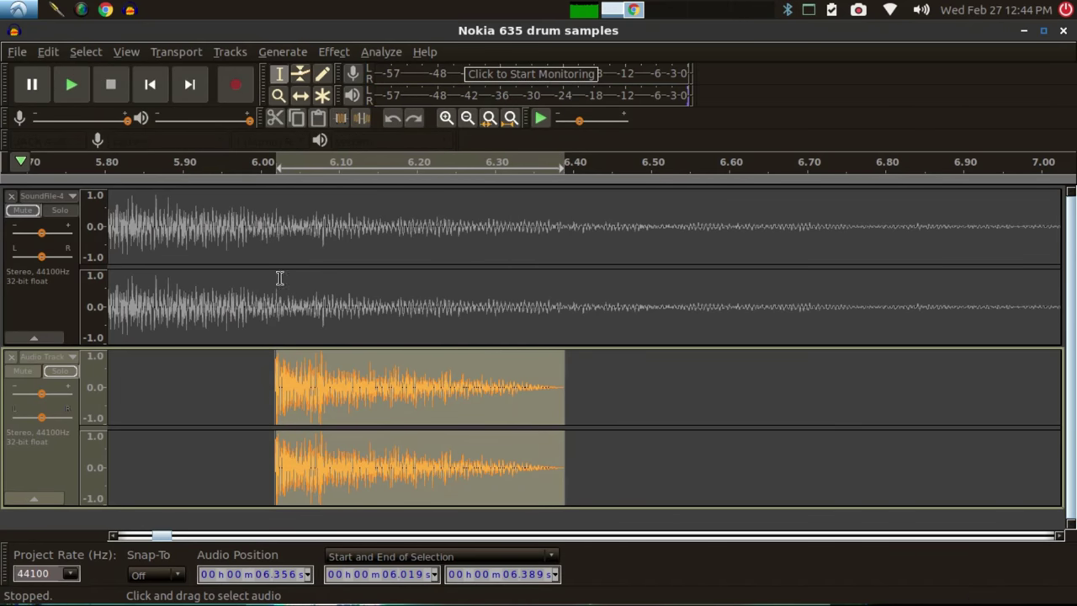
Step: Export the selected audio to the Nokia Drums folder as "Snare 2.wav" in WAV signed 16-bit PCM, leaving the metadata blank
{"action": "left_click", "coordinate": [23, 51]}
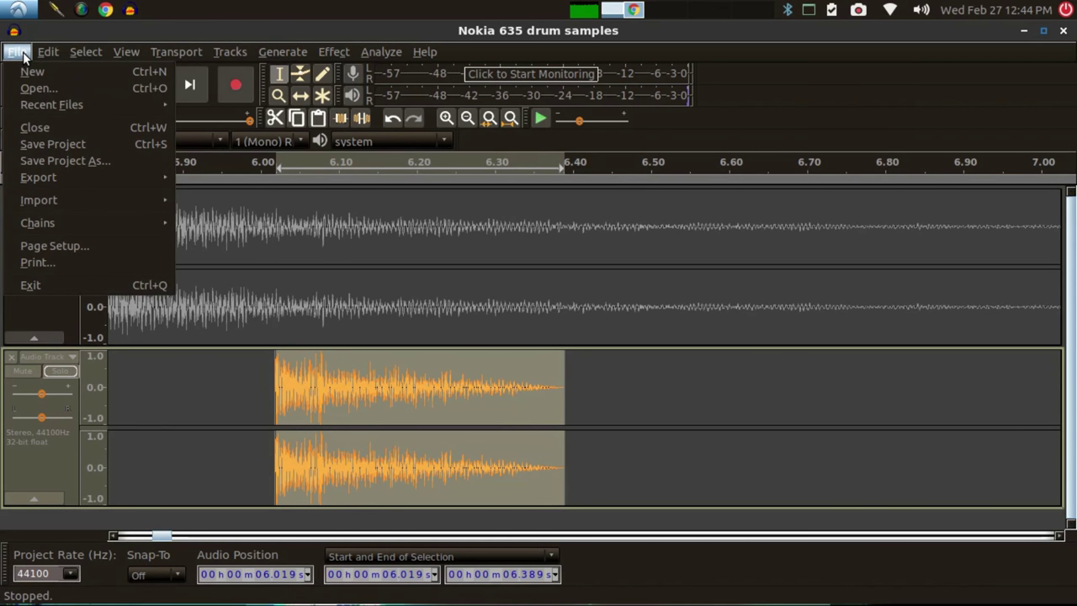
{"action": "mouse_move", "coordinate": [56, 200]}
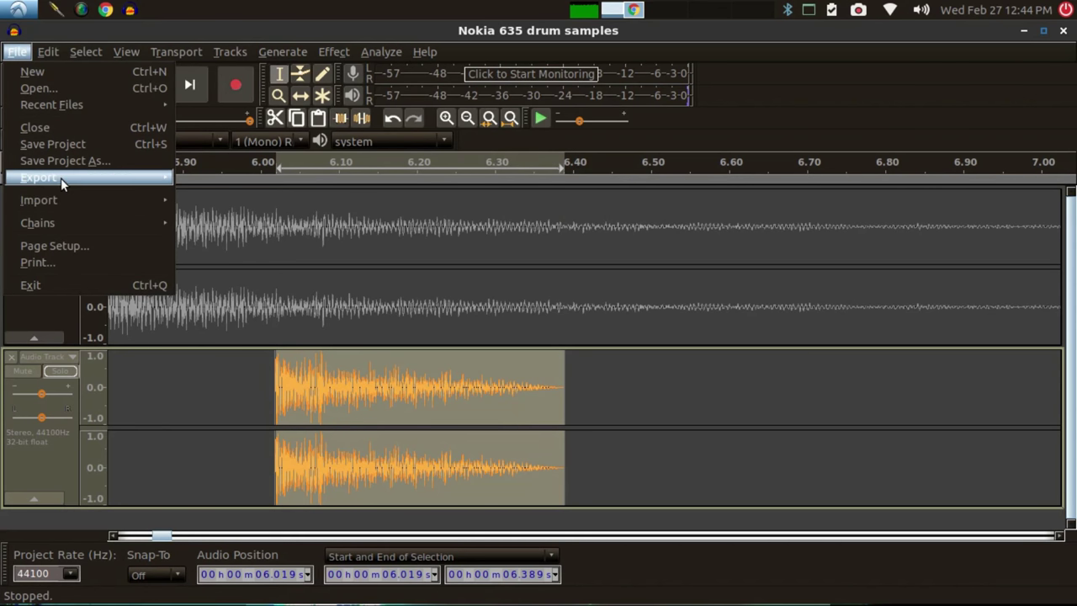
{"action": "mouse_move", "coordinate": [61, 178]}
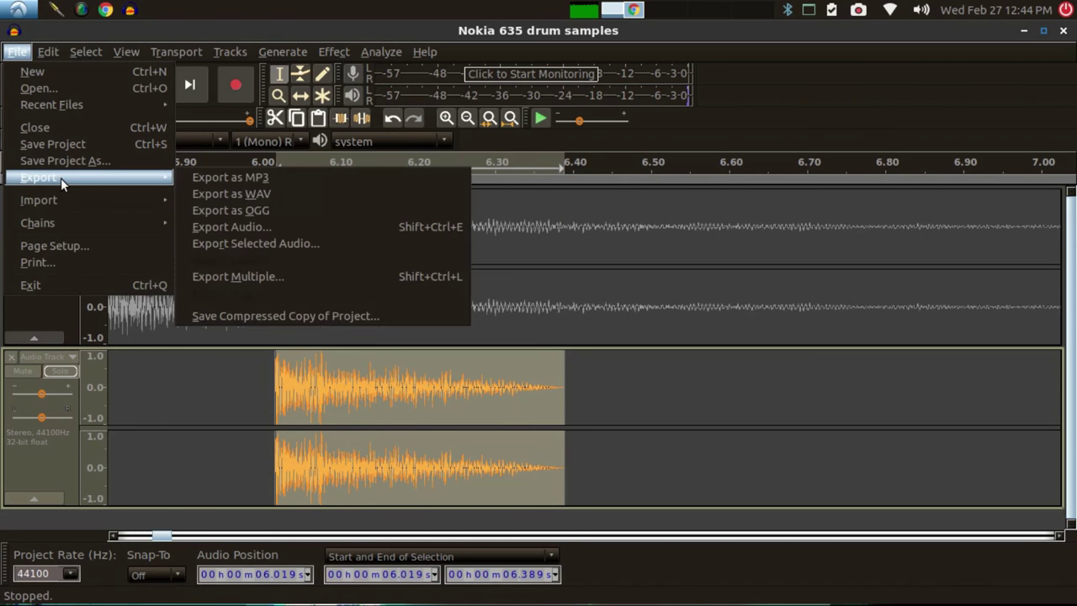
{"action": "left_click", "coordinate": [361, 244]}
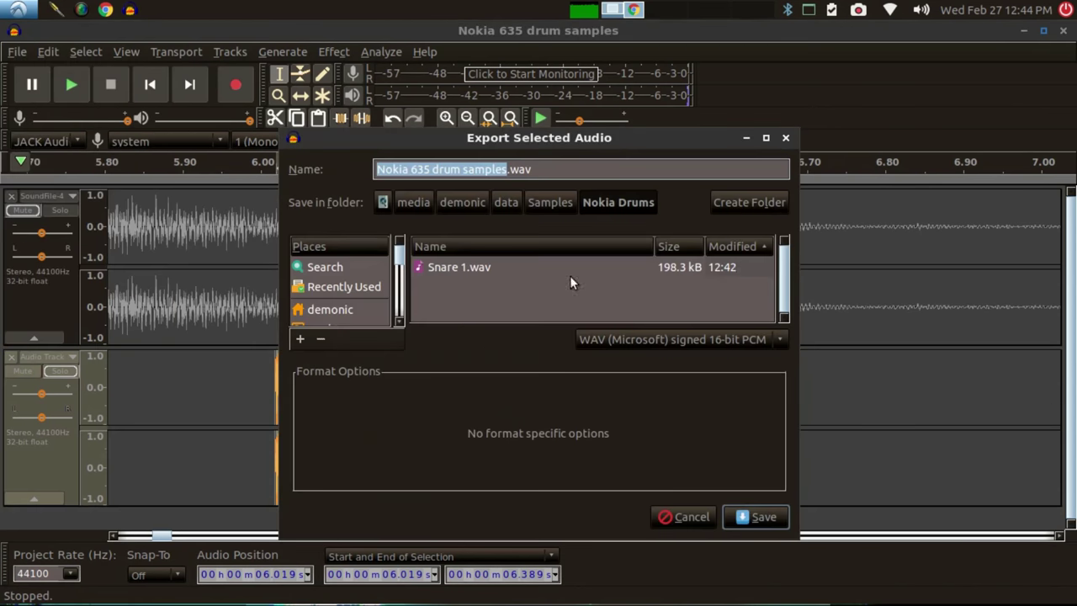
{"action": "left_click", "coordinate": [475, 266]}
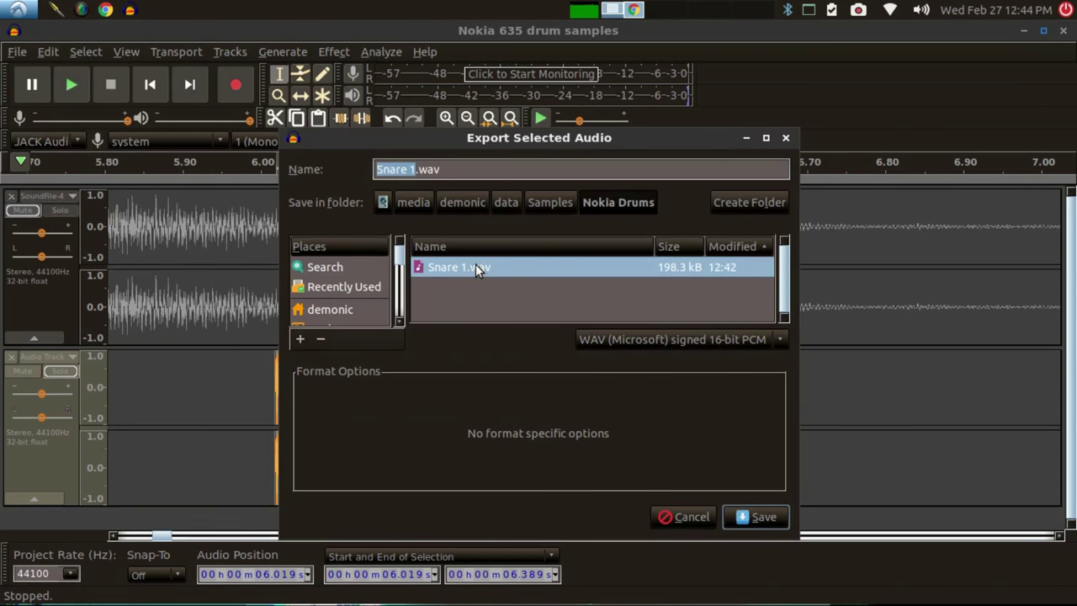
{"action": "left_click", "coordinate": [416, 169]}
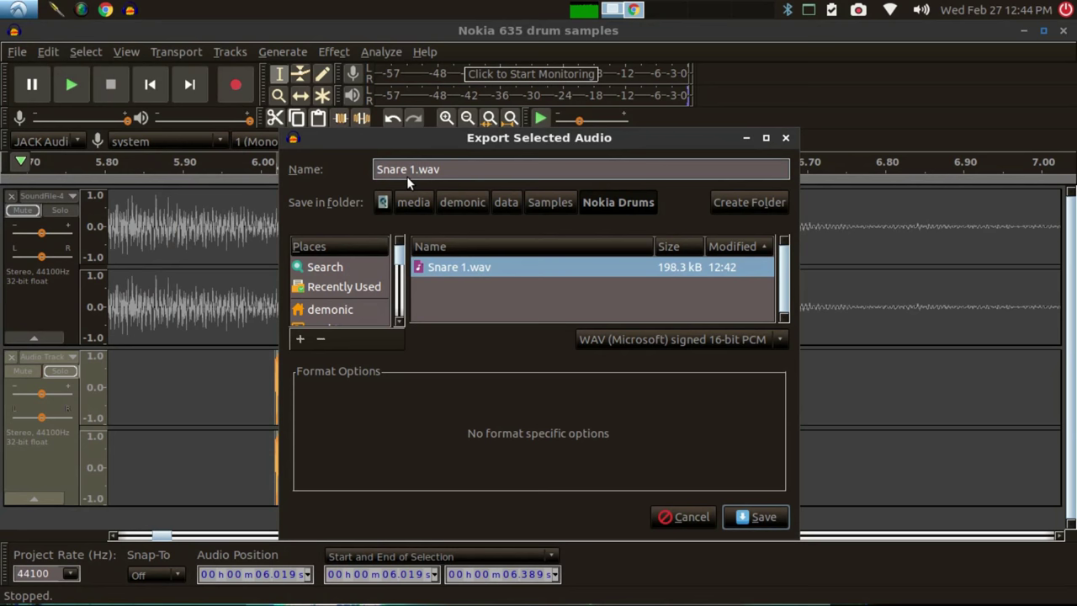
{"action": "key", "text": "BackSpace"}
{"action": "type", "text": "2"}
{"action": "left_click", "coordinate": [764, 516]}
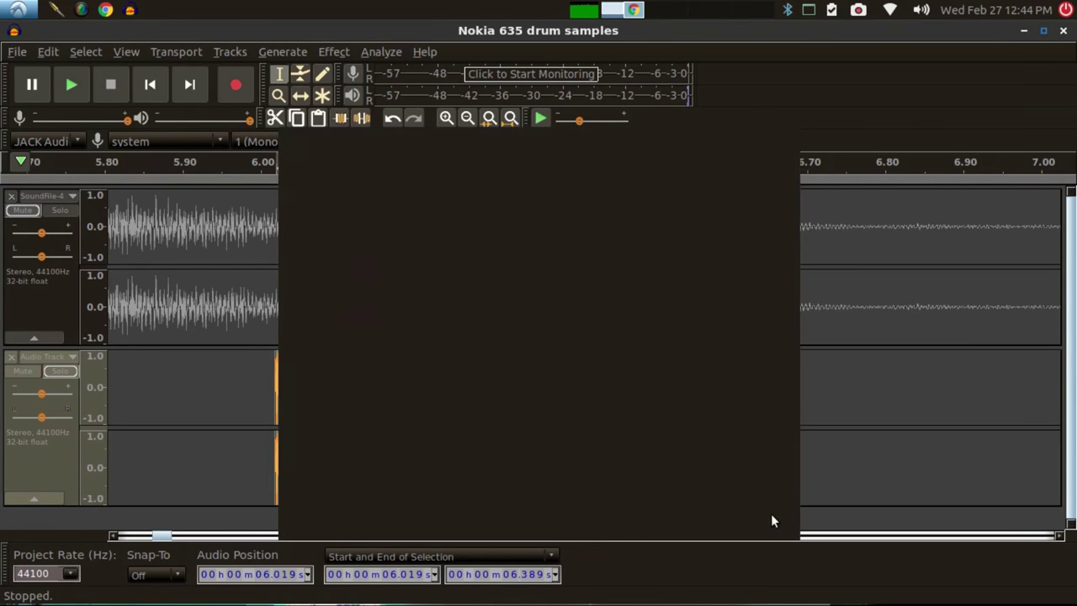
{"action": "left_click", "coordinate": [691, 469]}
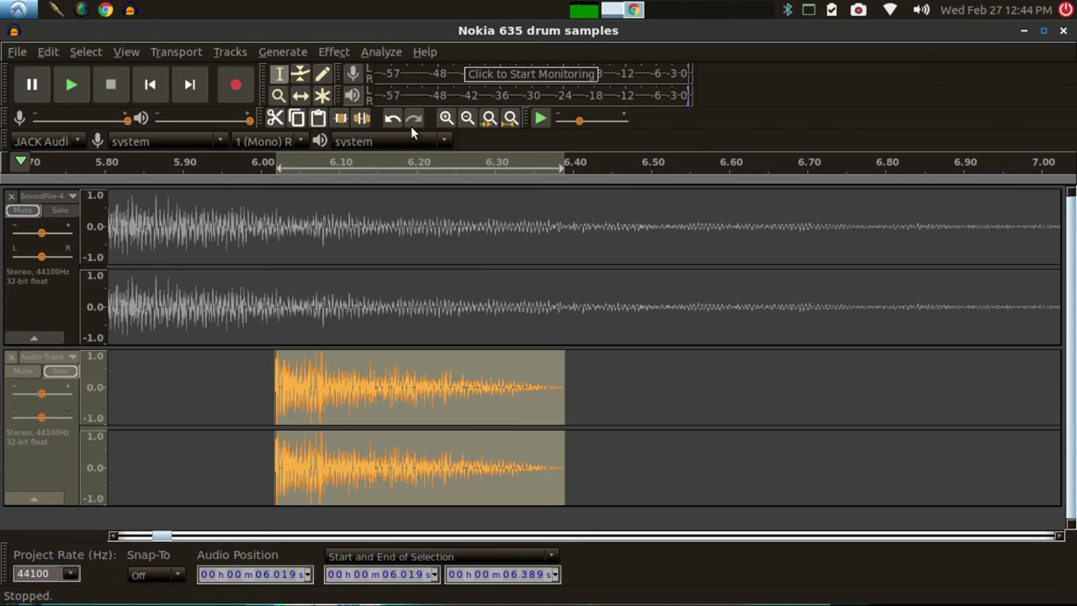
Step: Audition SoundFile-4 past the one-minute mark and select the drum hit from about 1:04.879 to 1:07.271
{"action": "left_click", "coordinate": [466, 118]}
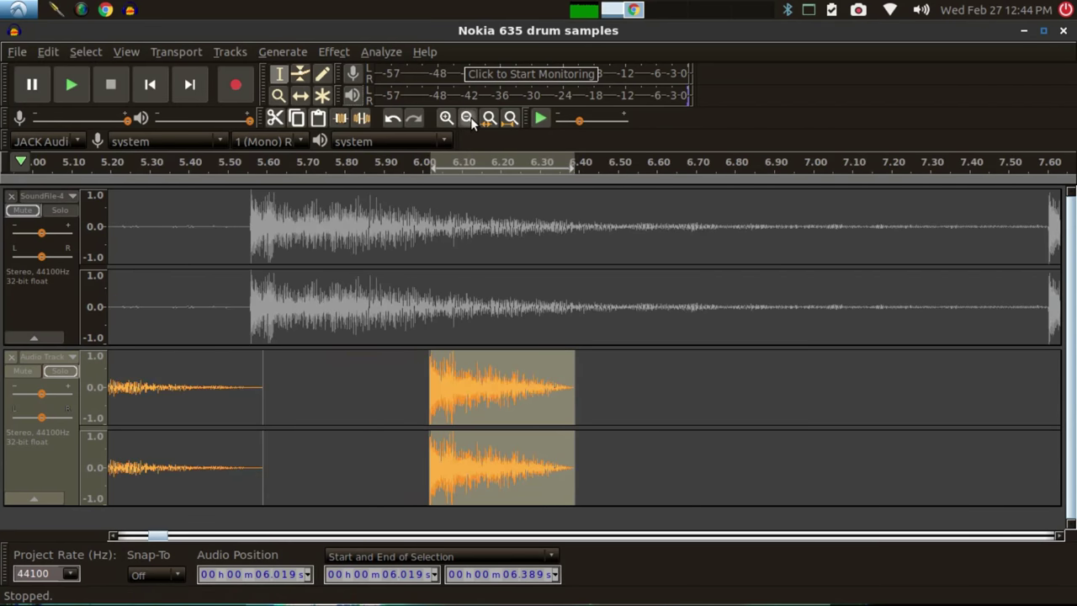
{"action": "left_click", "coordinate": [469, 119]}
{"action": "left_click", "coordinate": [466, 118]}
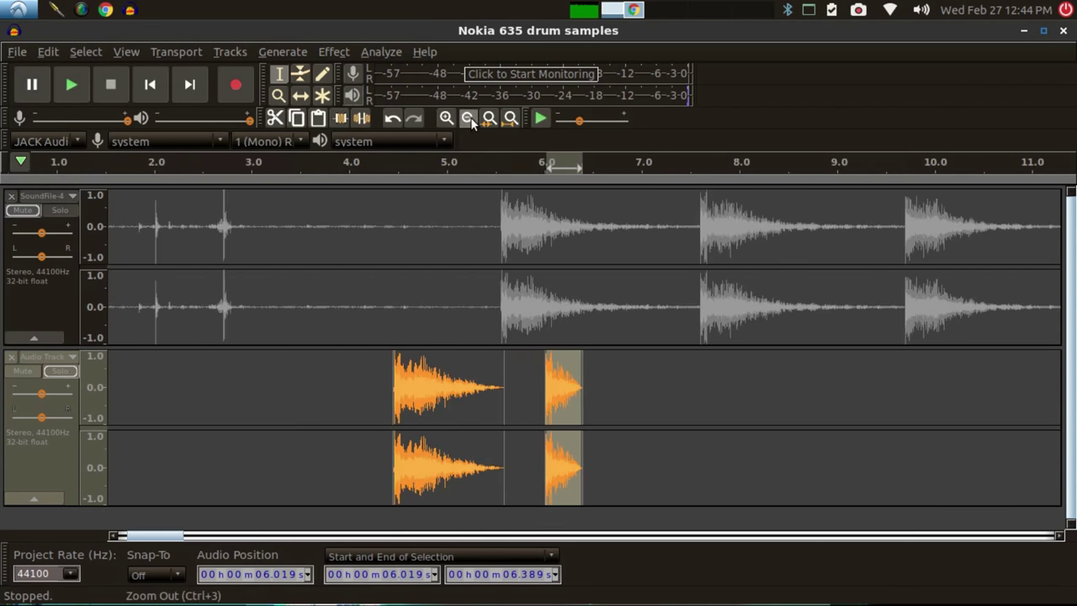
{"action": "left_click", "coordinate": [467, 119]}
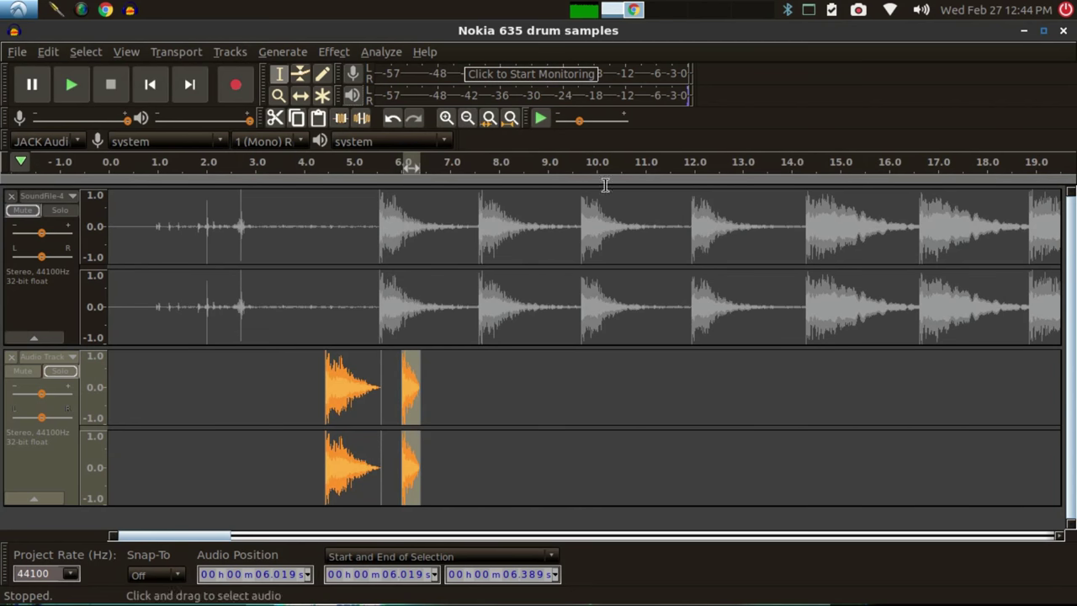
{"action": "left_click", "coordinate": [798, 161]}
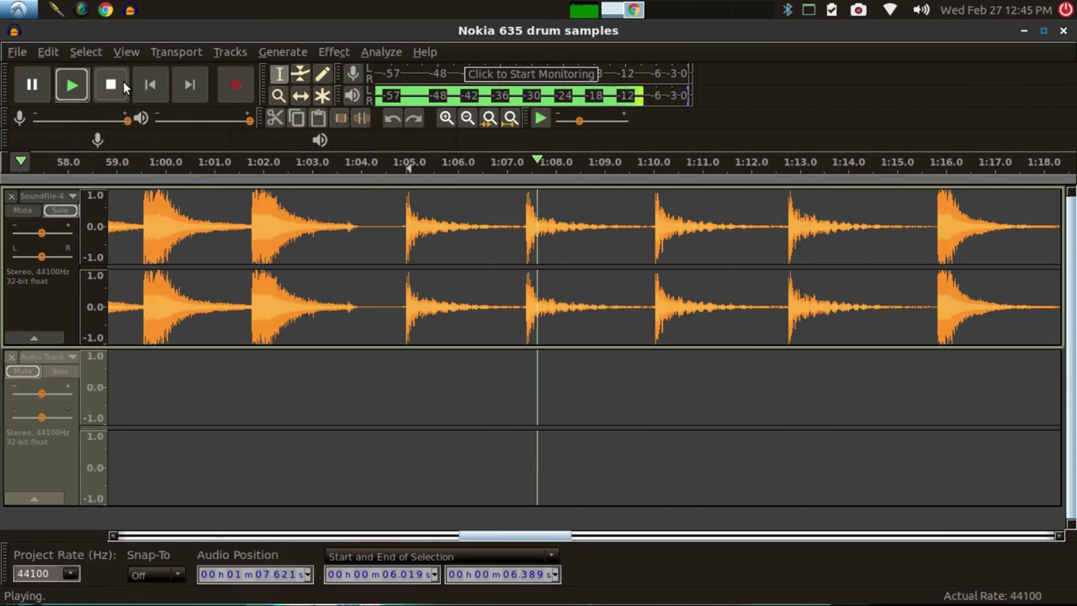
{"action": "left_click", "coordinate": [123, 86]}
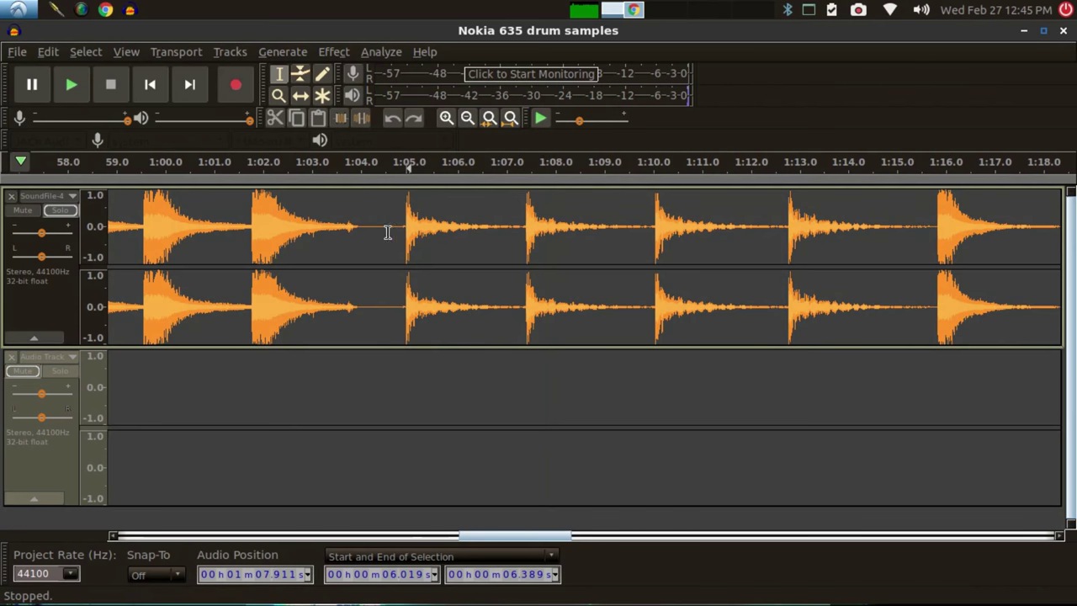
{"action": "left_click_drag", "start_coordinate": [404, 240], "coordinate": [520, 268]}
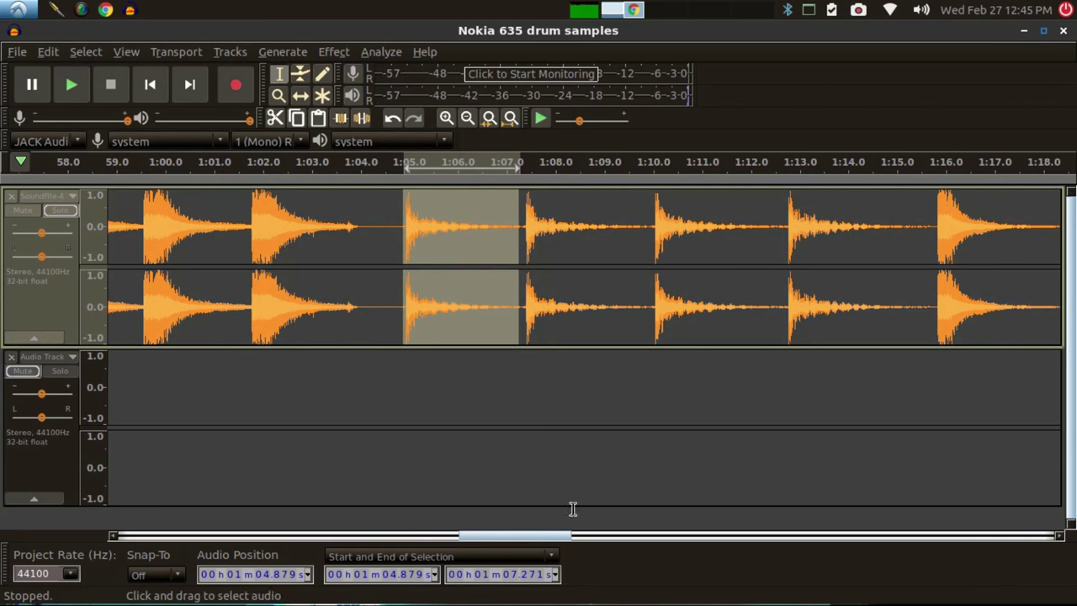
Step: Copy the selected hit into the second audio track at about 7.304 s, and solo that track instead of SoundFile-4
{"action": "left_click_drag", "start_coordinate": [452, 540], "coordinate": [211, 547]}
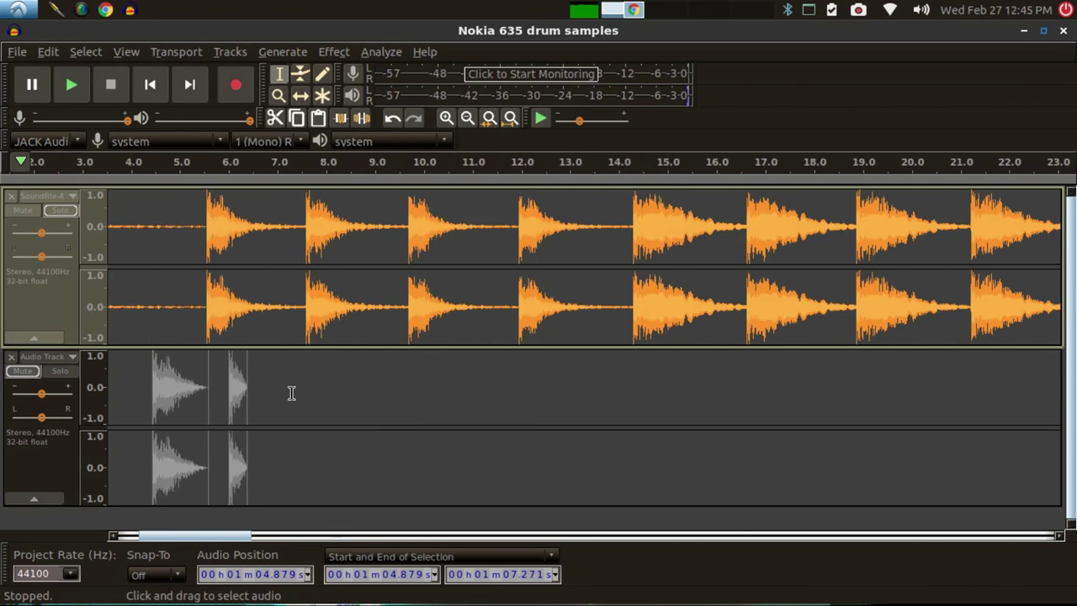
{"action": "left_click", "coordinate": [291, 391]}
{"action": "left_click_drag", "start_coordinate": [285, 391], "coordinate": [409, 391]}
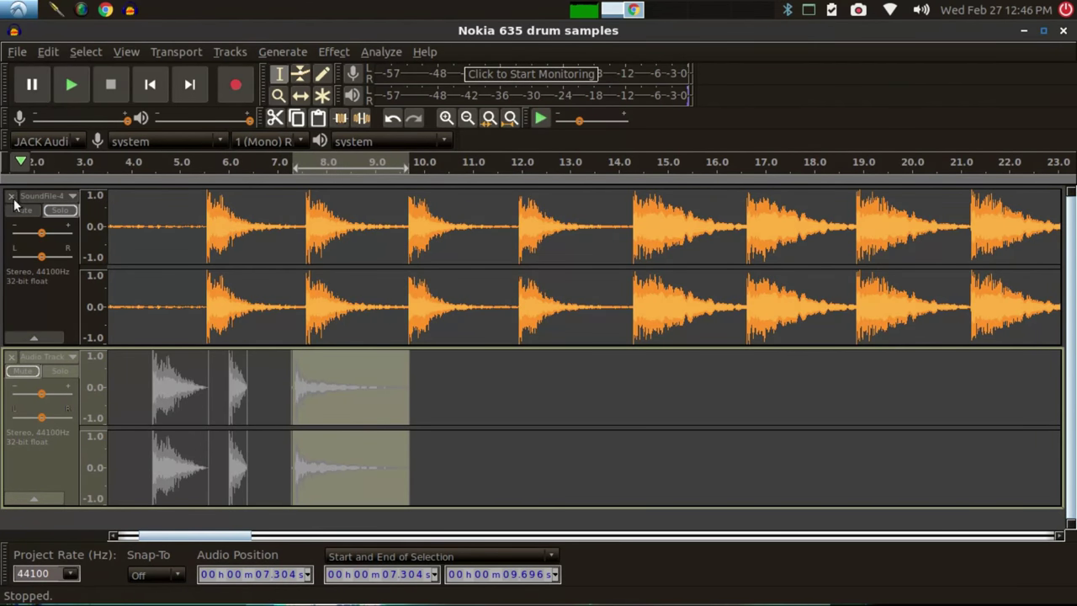
{"action": "left_click", "coordinate": [53, 211]}
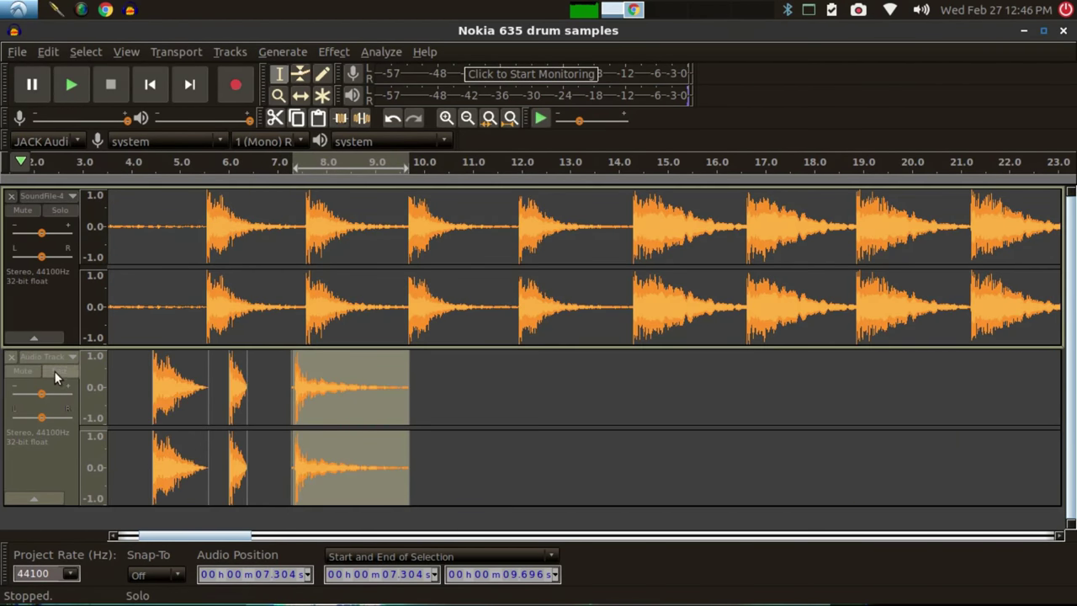
{"action": "left_click", "coordinate": [54, 371]}
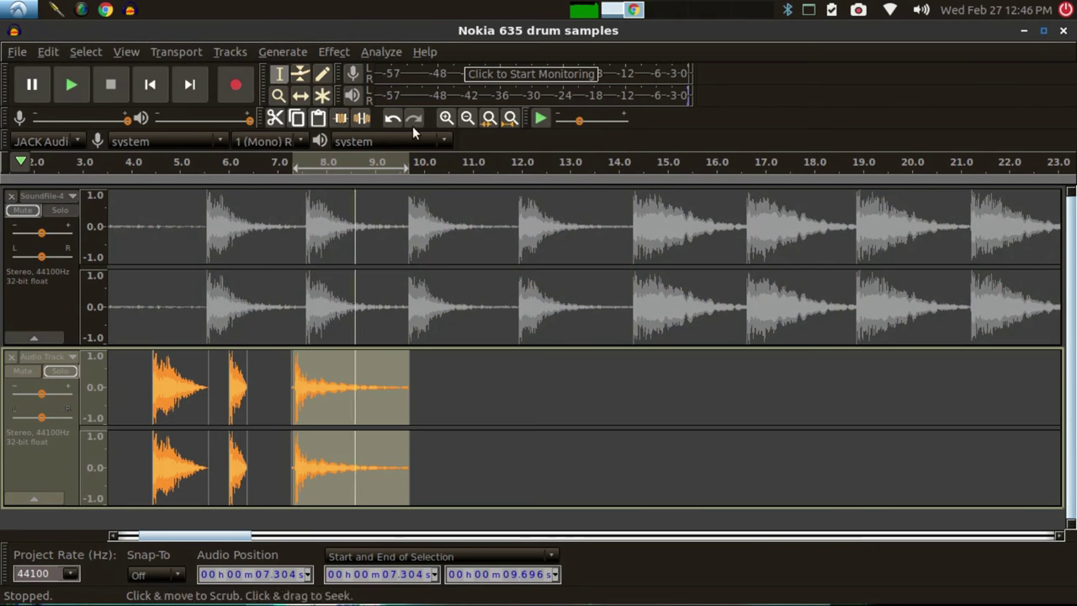
Step: Audition the start of the pasted third hit to judge its length, and delete its tail from about 7.799 s to 9.696 s
{"action": "left_click", "coordinate": [448, 117]}
{"action": "left_click", "coordinate": [448, 117]}
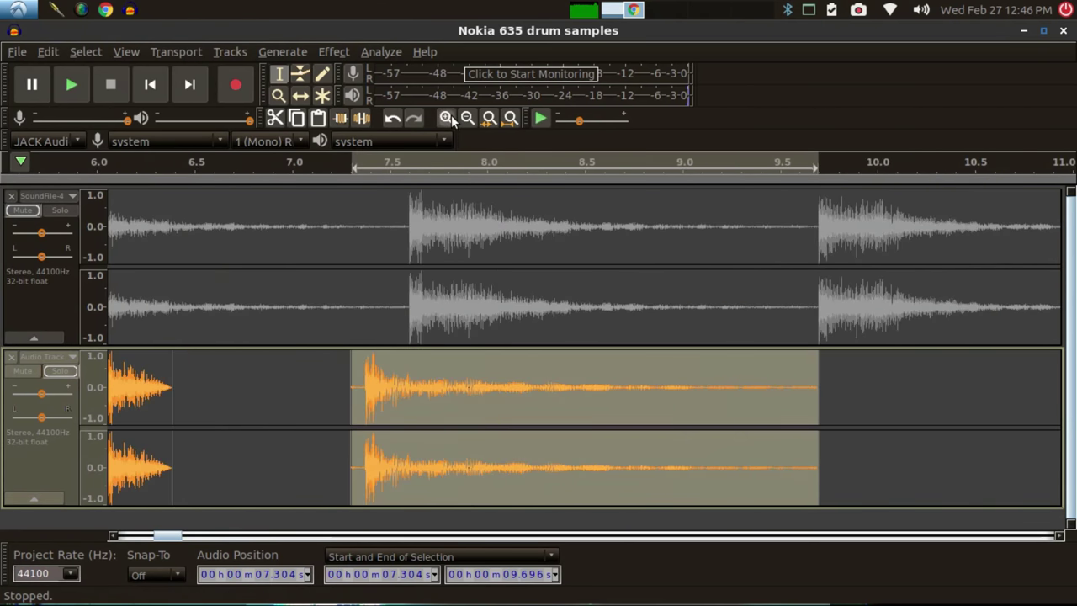
{"action": "left_click", "coordinate": [448, 118]}
{"action": "left_click", "coordinate": [145, 396]}
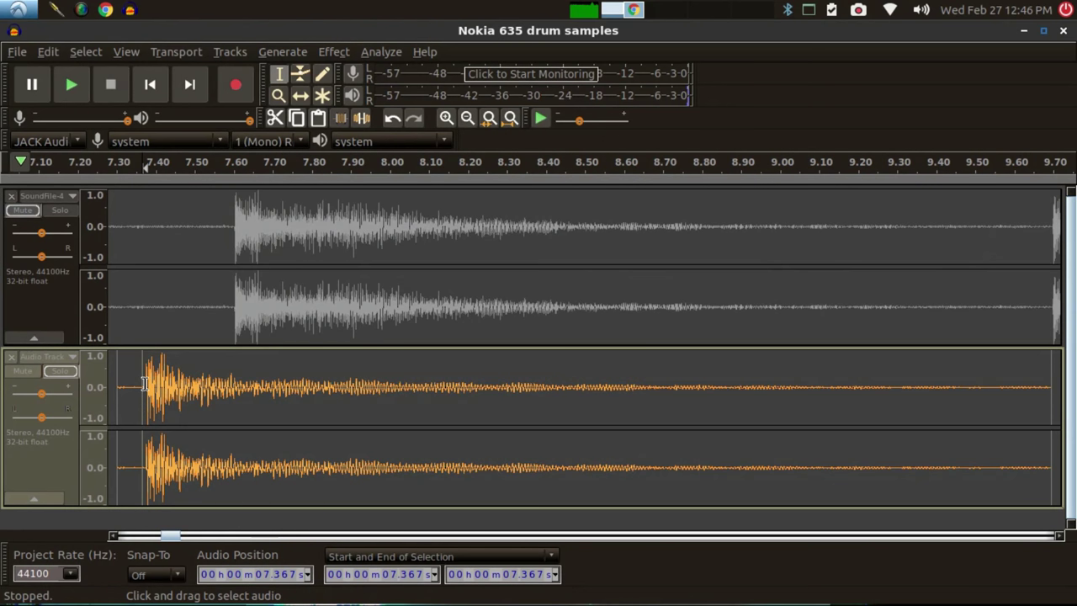
{"action": "left_click_drag", "start_coordinate": [146, 380], "coordinate": [380, 419]}
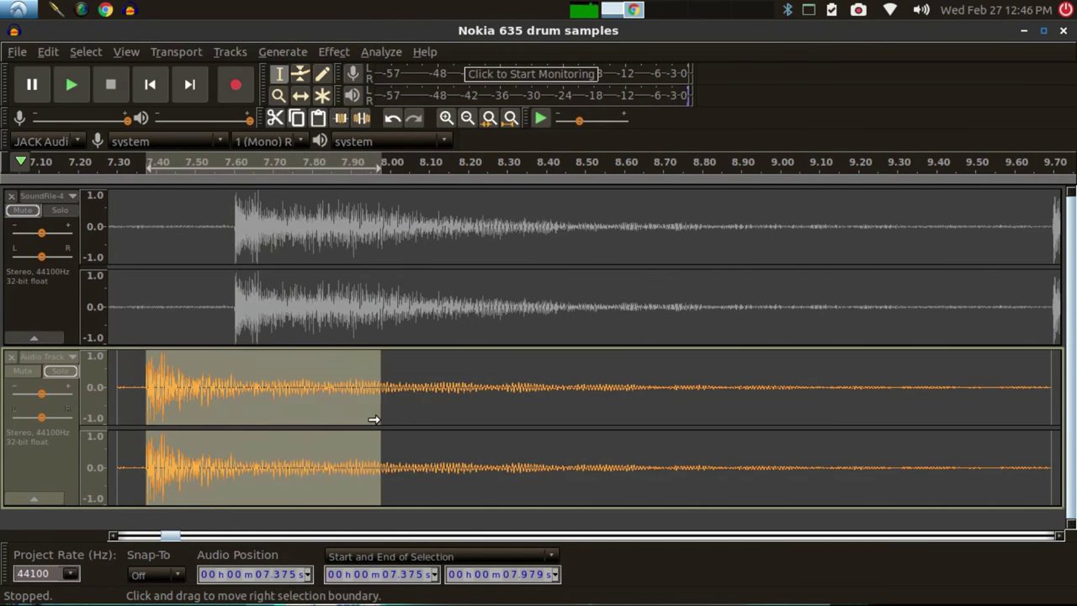
{"action": "key", "text": "space"}
{"action": "left_click_drag", "start_coordinate": [380, 400], "coordinate": [306, 398]}
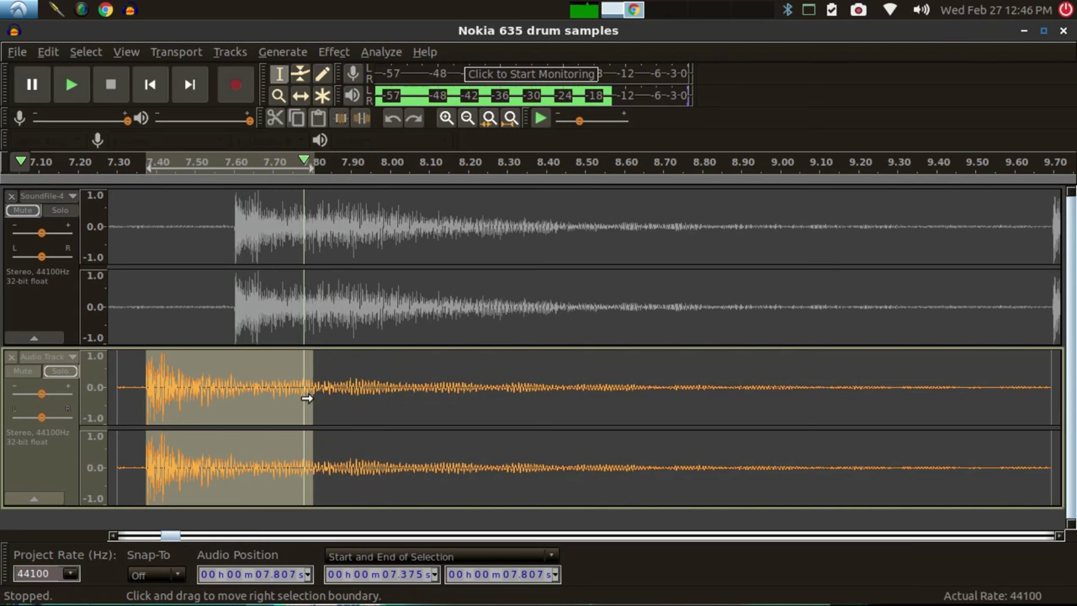
{"action": "key", "text": "space"}
{"action": "key", "text": "space"}
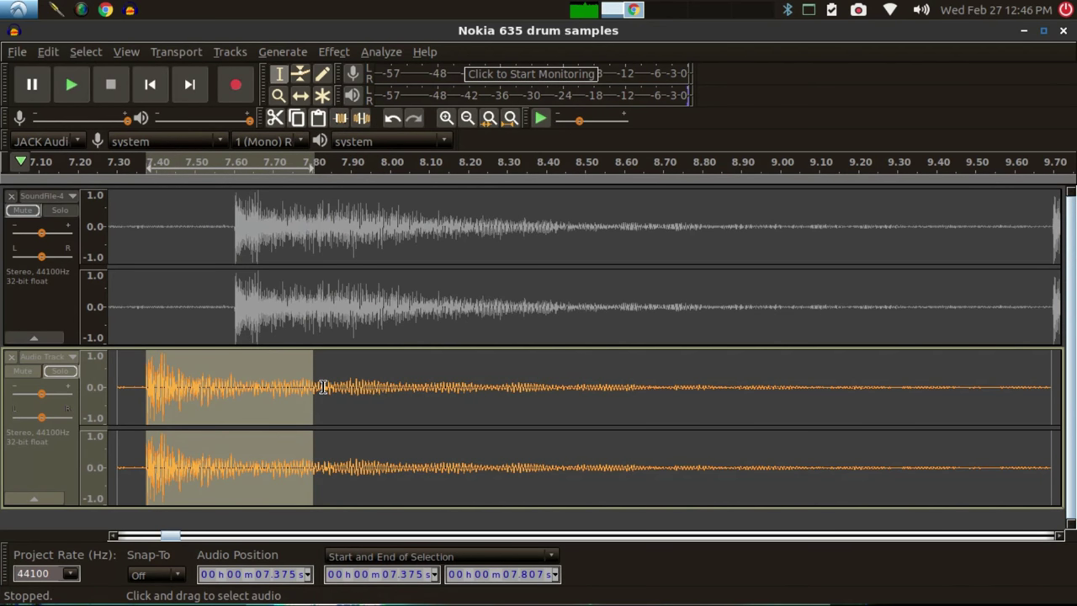
{"action": "left_click_drag", "start_coordinate": [309, 383], "coordinate": [1051, 456]}
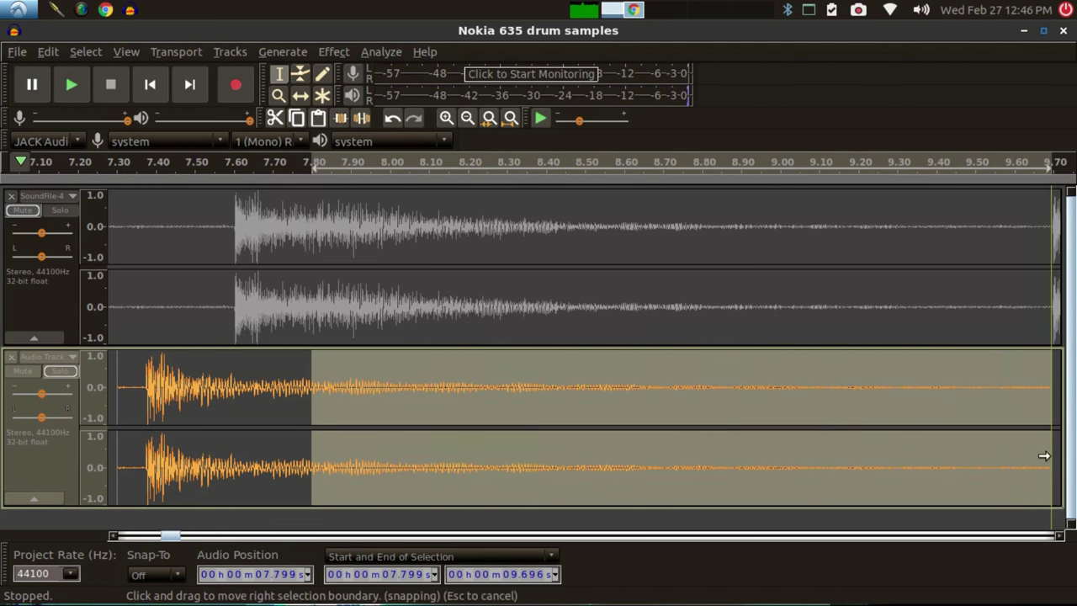
{"action": "key", "text": "Delete"}
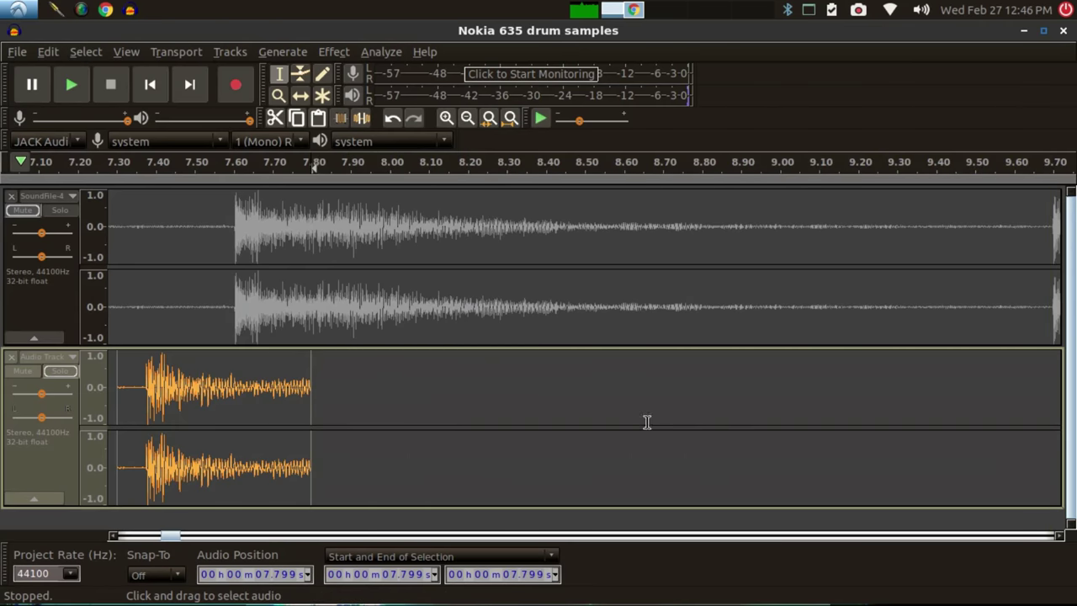
Step: Apply a Fade Out to the third hit from about 7.603 s to its end at 7.799 s
{"action": "left_click", "coordinate": [235, 400]}
{"action": "left_click_drag", "start_coordinate": [236, 408], "coordinate": [312, 428]}
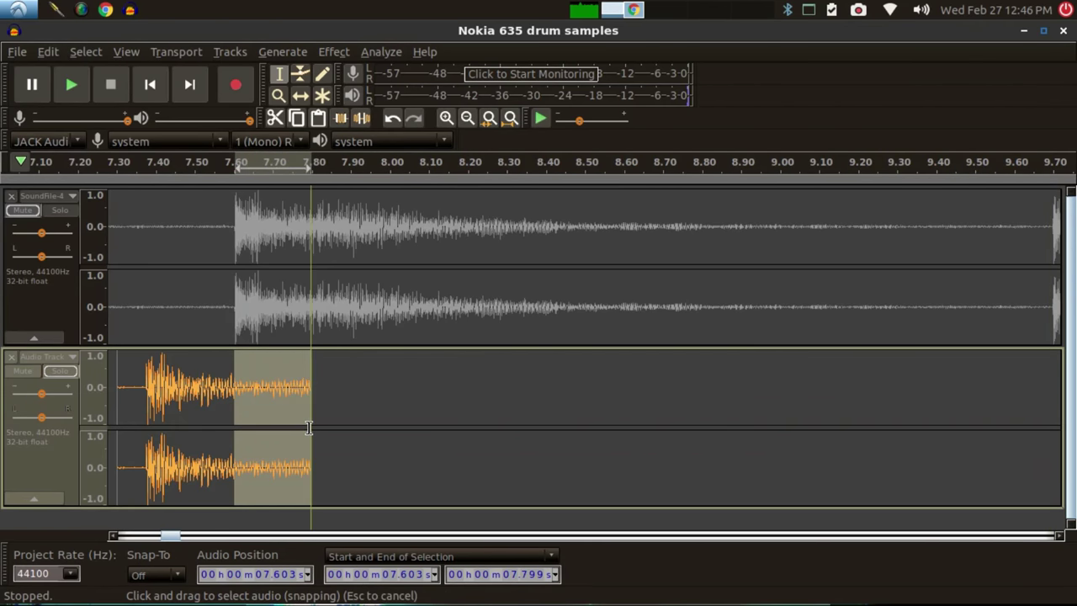
{"action": "left_click", "coordinate": [341, 53]}
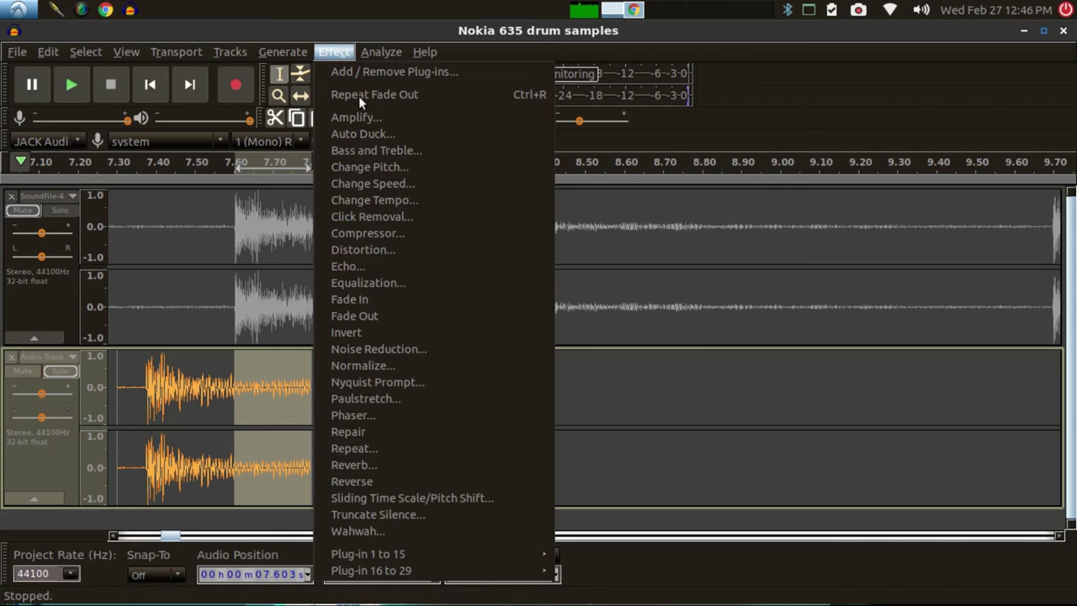
{"action": "left_click", "coordinate": [343, 318]}
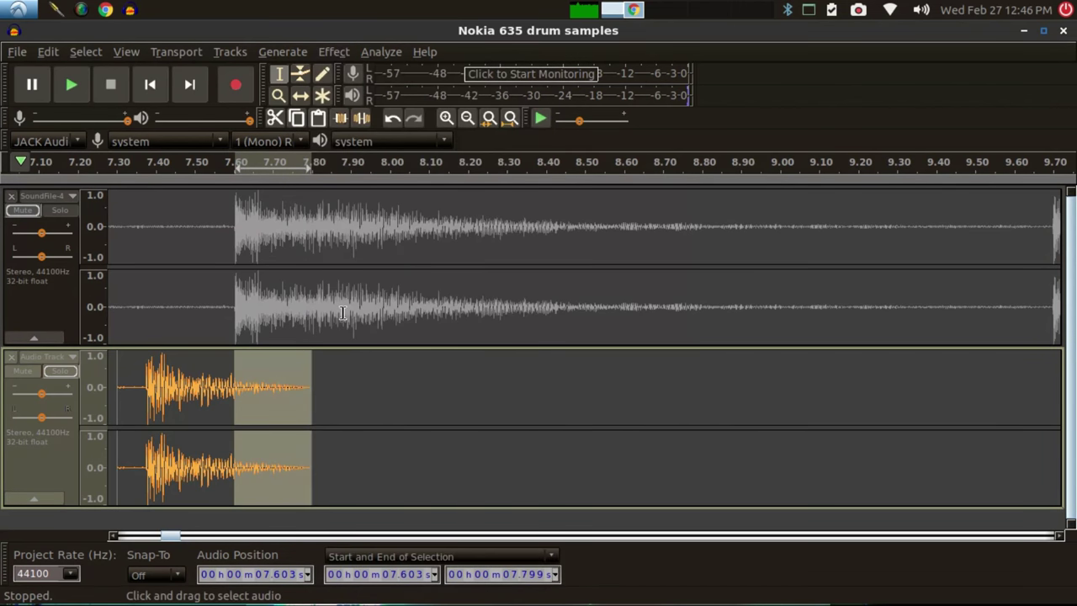
Step: Delete the third hit's near-silent lead-in from about 7.304 s to 7.375 s, and select and play back the whole trimmed hit
{"action": "left_click", "coordinate": [144, 389]}
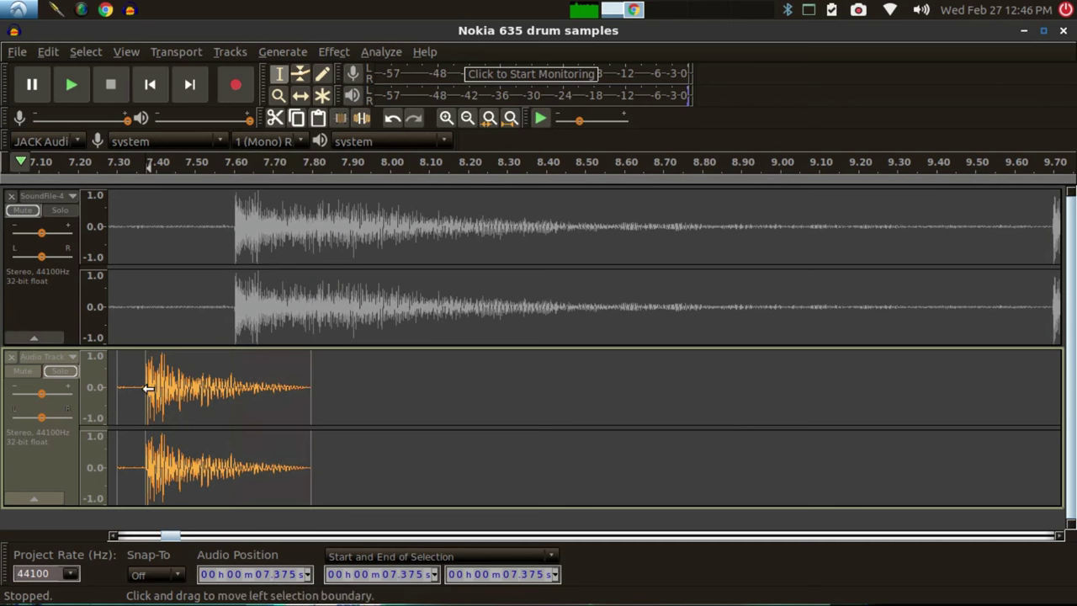
{"action": "left_click_drag", "start_coordinate": [146, 388], "coordinate": [123, 388]}
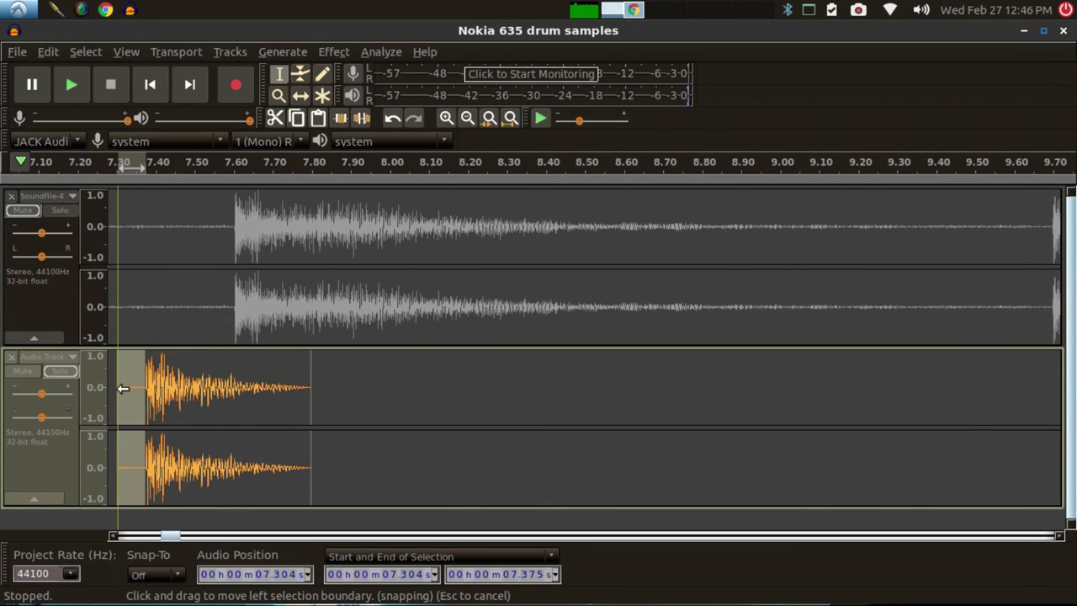
{"action": "key", "text": "Delete"}
{"action": "double_click", "coordinate": [139, 400]}
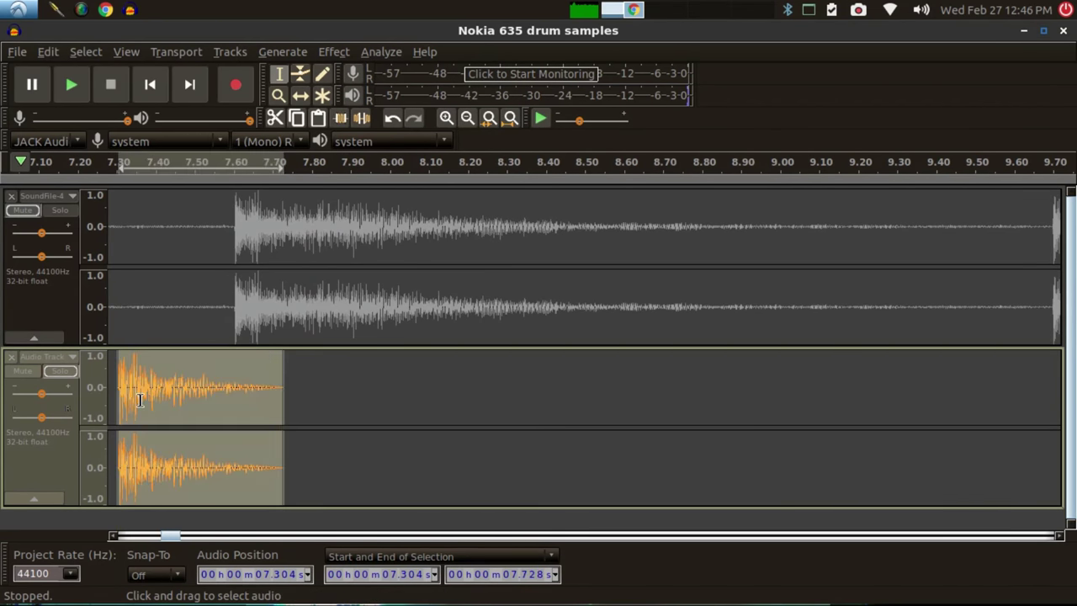
{"action": "key", "text": "space"}
{"action": "key", "text": "space"}
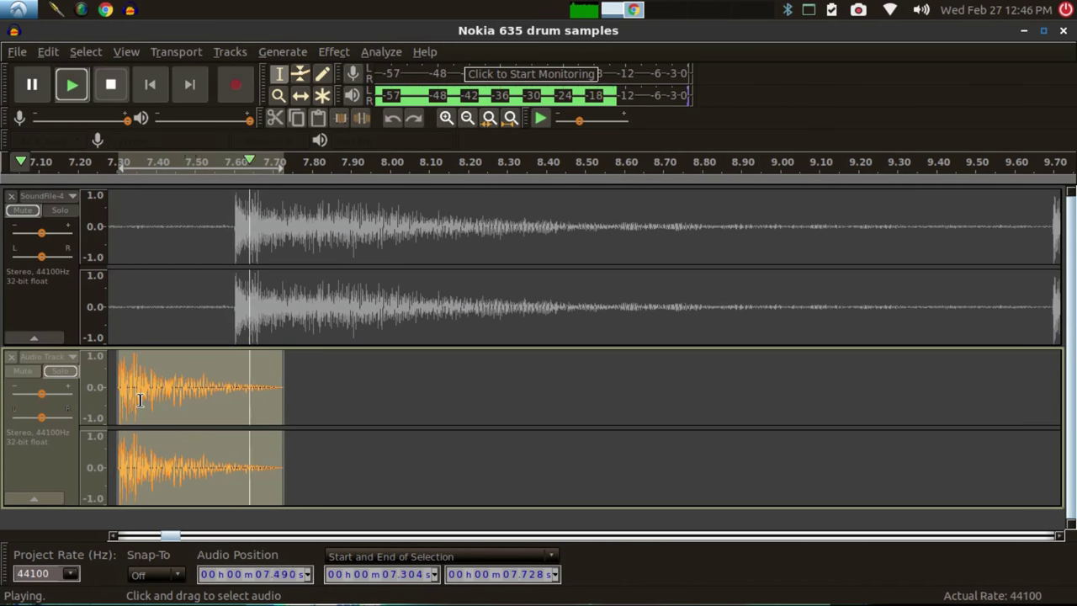
Step: Start an Equalization on the third hit with a drawn boost of about 7 dB at 100 Hz, and preview it
{"action": "left_click", "coordinate": [337, 52]}
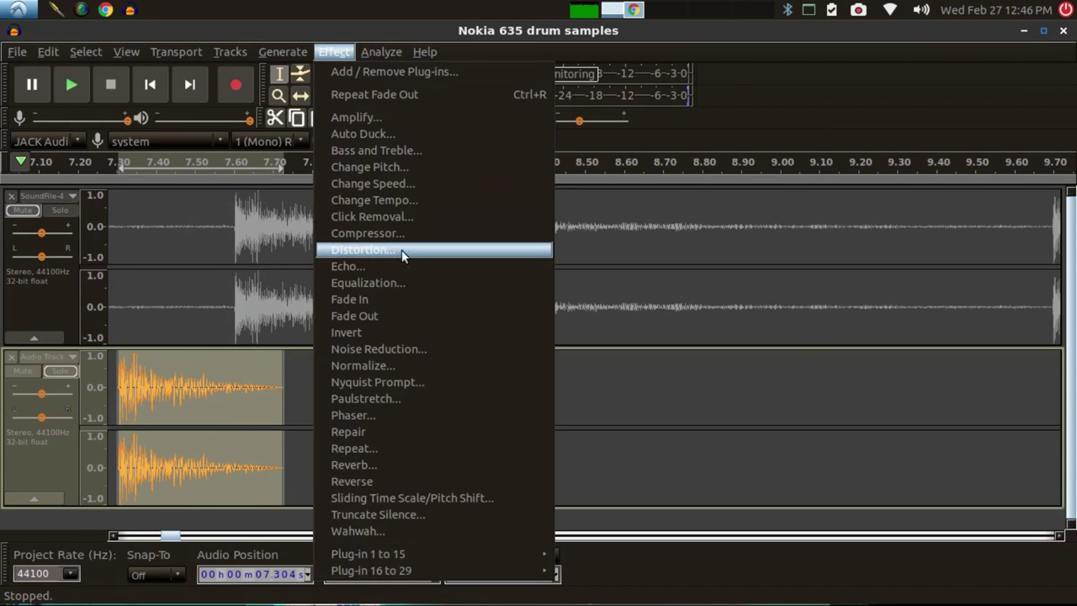
{"action": "left_click", "coordinate": [404, 280]}
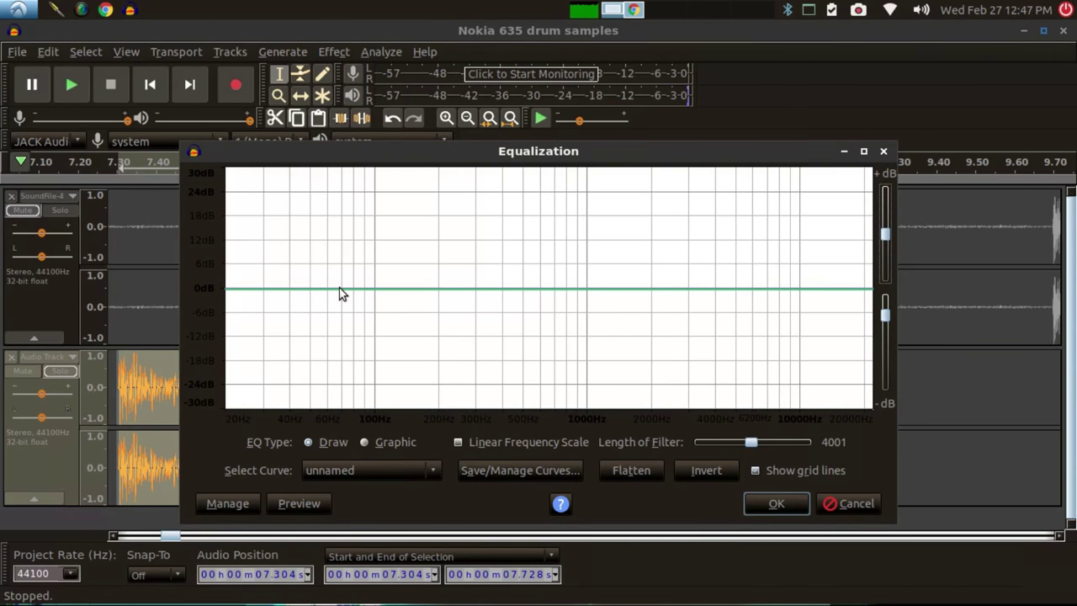
{"action": "left_click", "coordinate": [426, 296]}
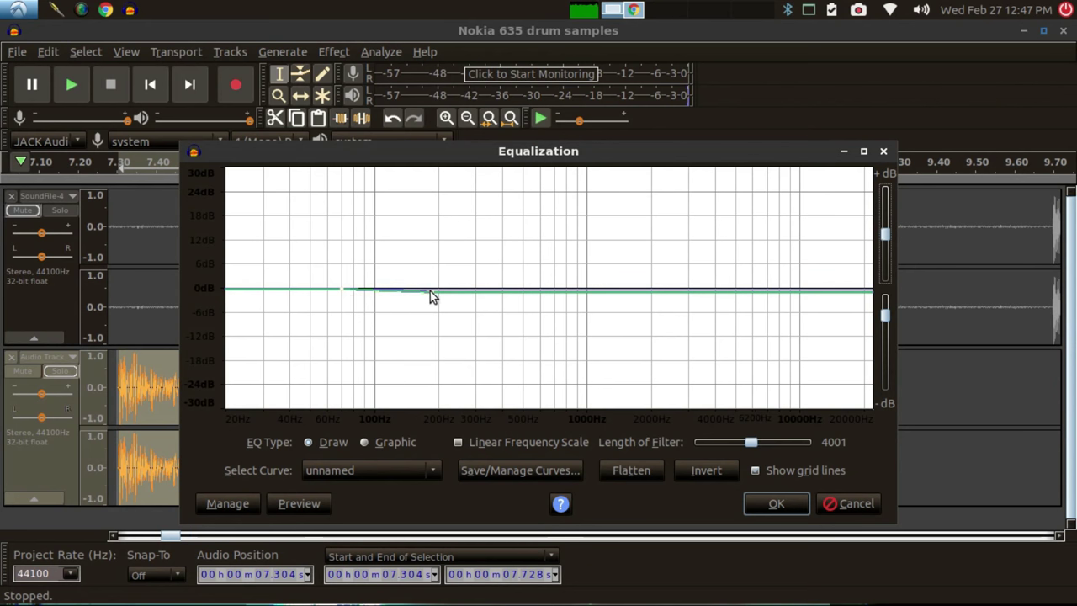
{"action": "left_click_drag", "start_coordinate": [426, 294], "coordinate": [376, 260]}
{"action": "left_click", "coordinate": [343, 290]}
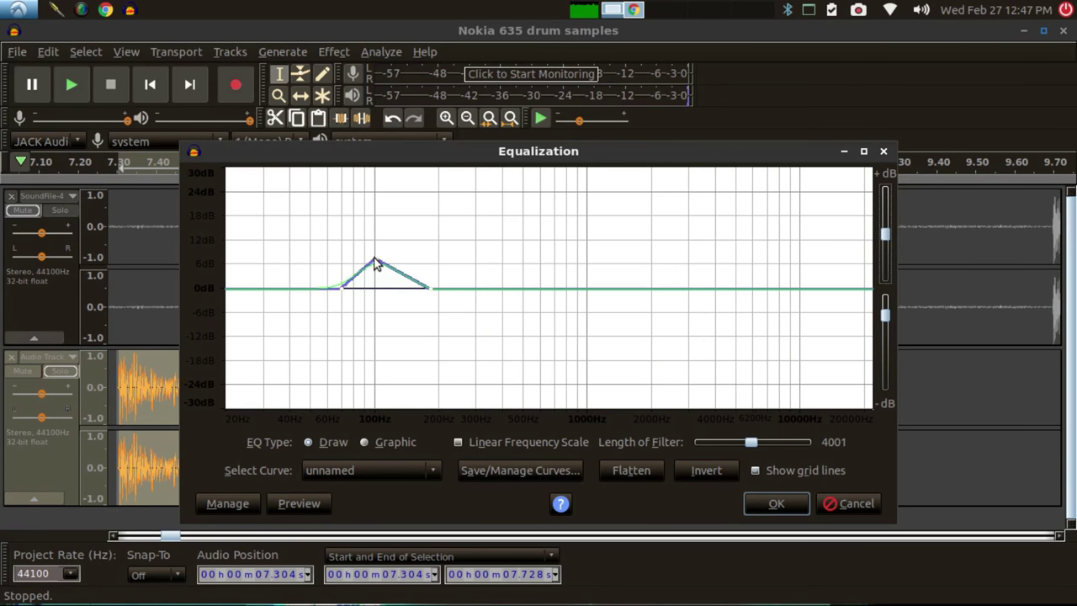
{"action": "left_click", "coordinate": [293, 503]}
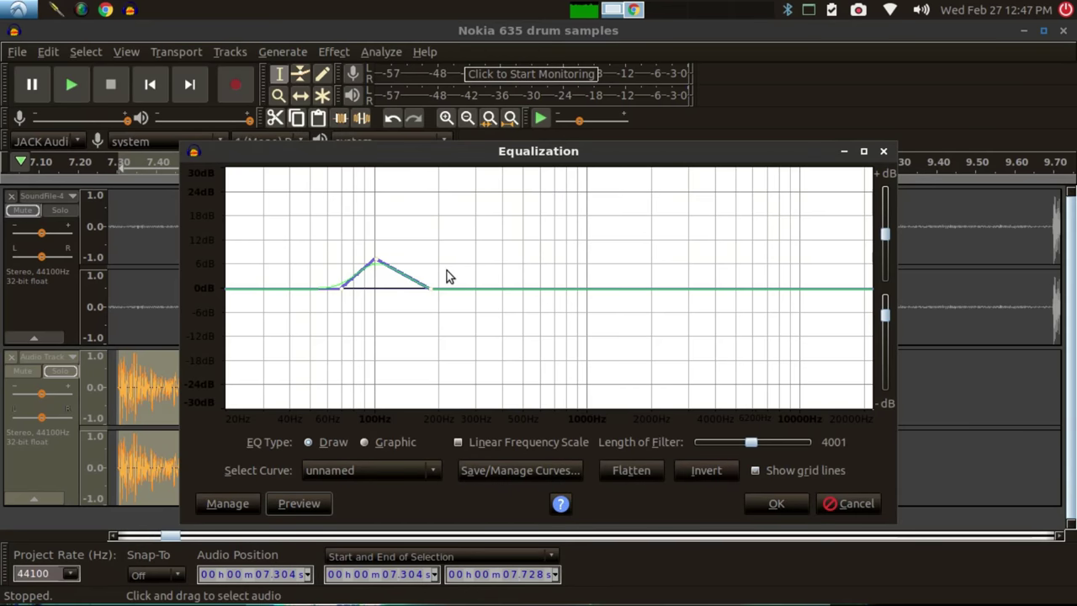
Step: Add a dip of about -8 dB near 500 Hz to the equalization curve and preview the result
{"action": "left_click", "coordinate": [530, 288]}
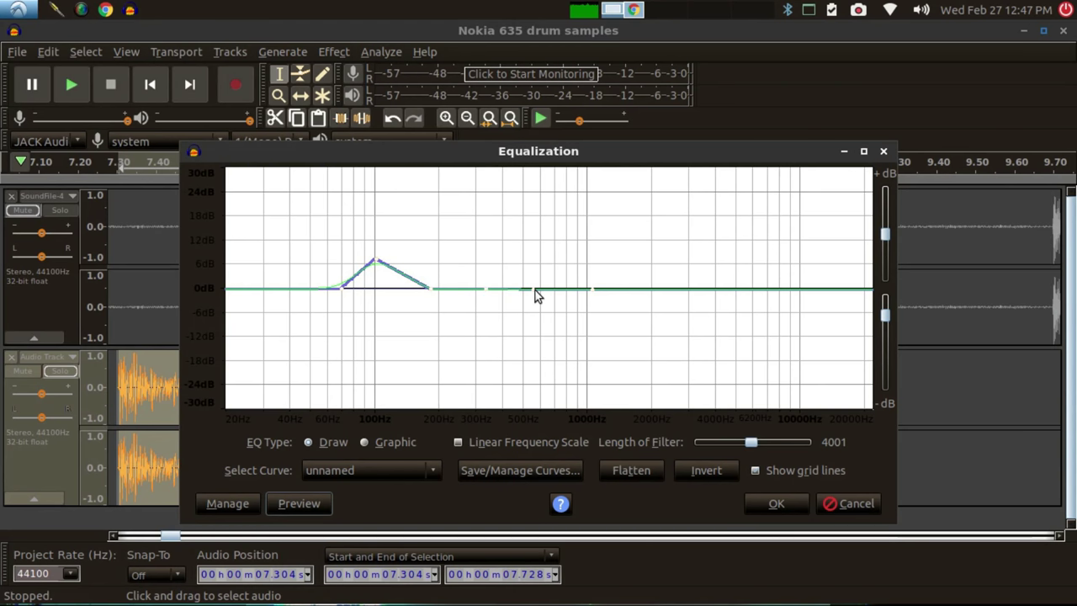
{"action": "left_click_drag", "start_coordinate": [535, 291], "coordinate": [526, 319]}
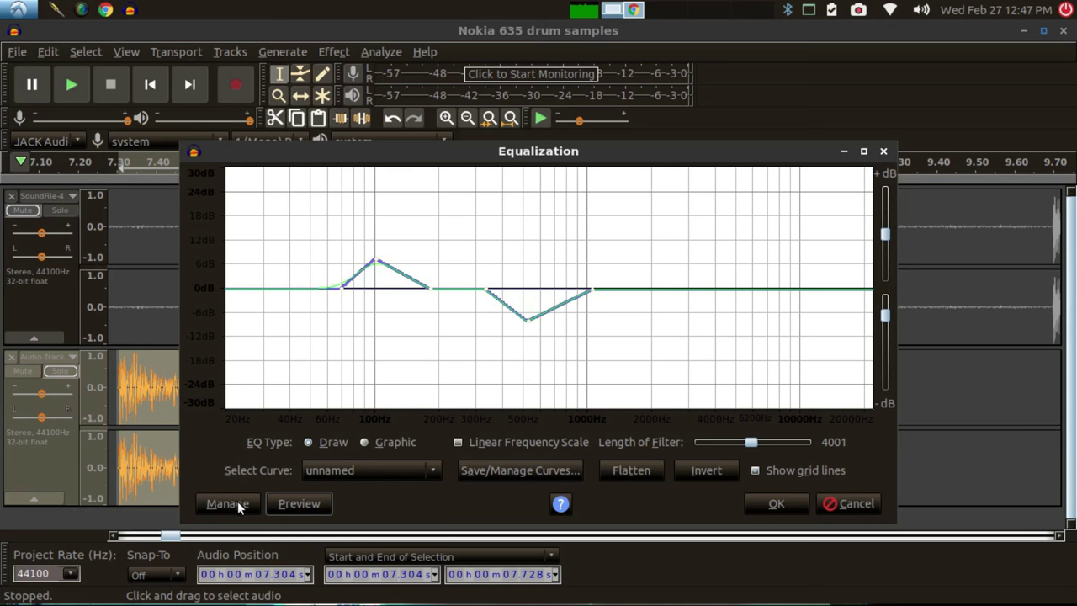
{"action": "left_click", "coordinate": [288, 504]}
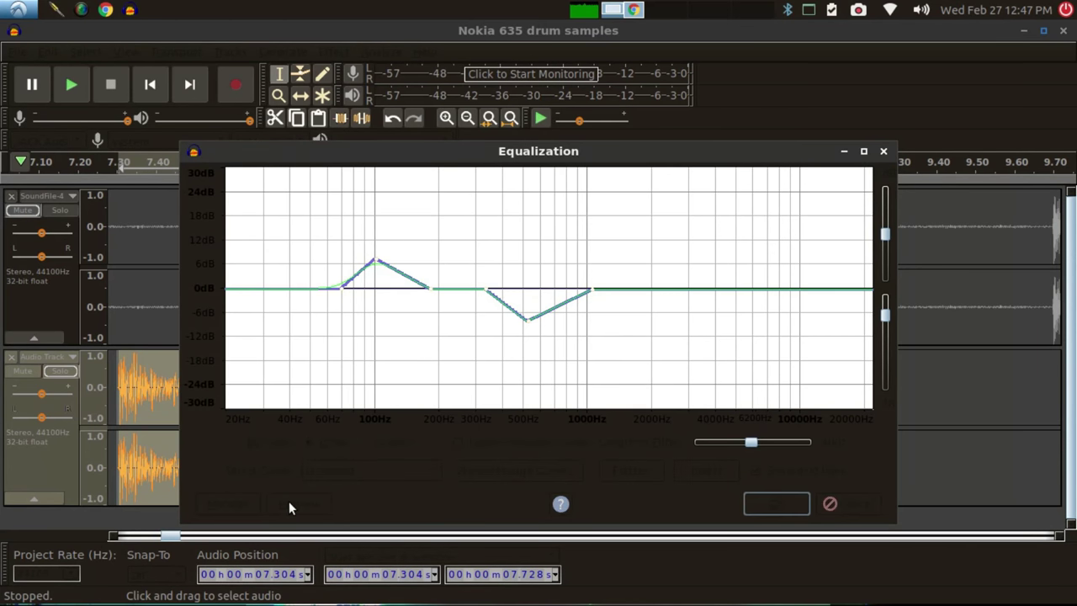
Step: Add a high-mid boost to the equalization curve, preview it, and adjust its peak to about 6.5 dB just above 2000 Hz
{"action": "left_click", "coordinate": [655, 285]}
{"action": "left_click", "coordinate": [696, 287]}
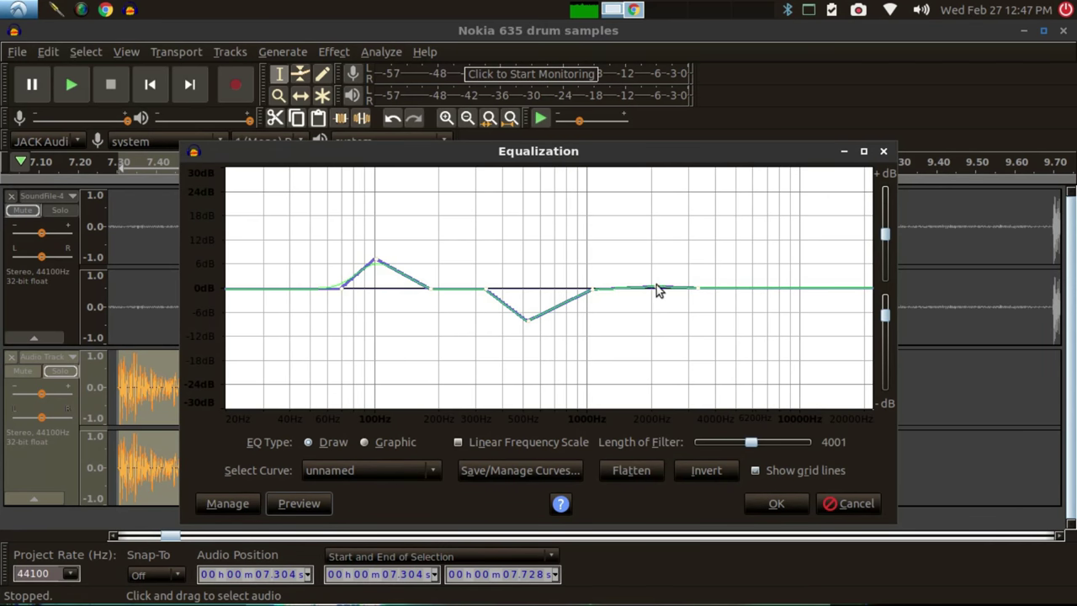
{"action": "left_click_drag", "start_coordinate": [657, 274], "coordinate": [655, 258]}
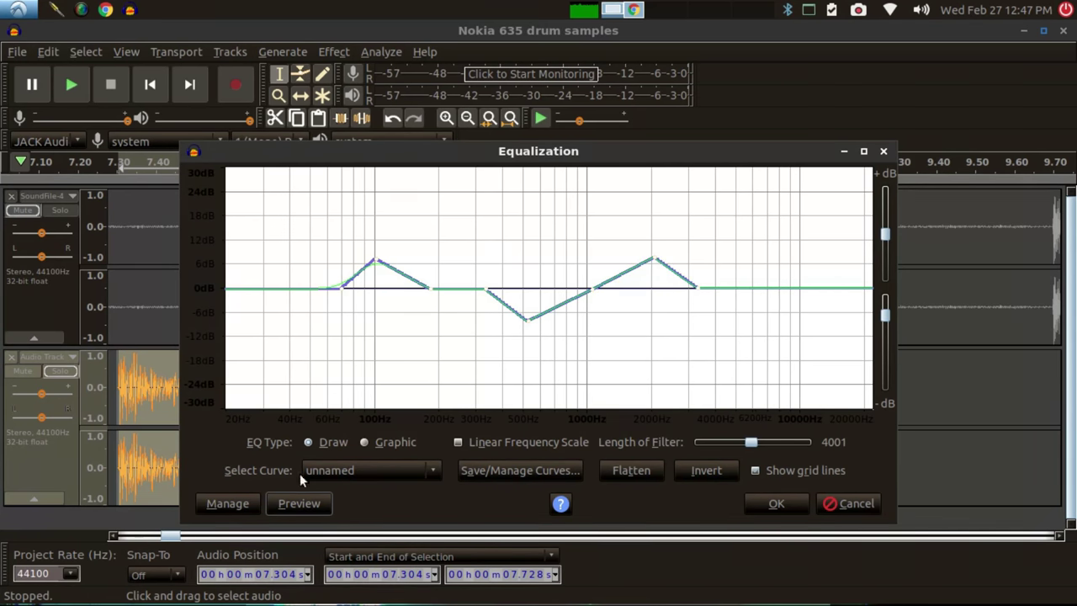
{"action": "left_click", "coordinate": [289, 502]}
{"action": "left_click_drag", "start_coordinate": [656, 264], "coordinate": [662, 263]}
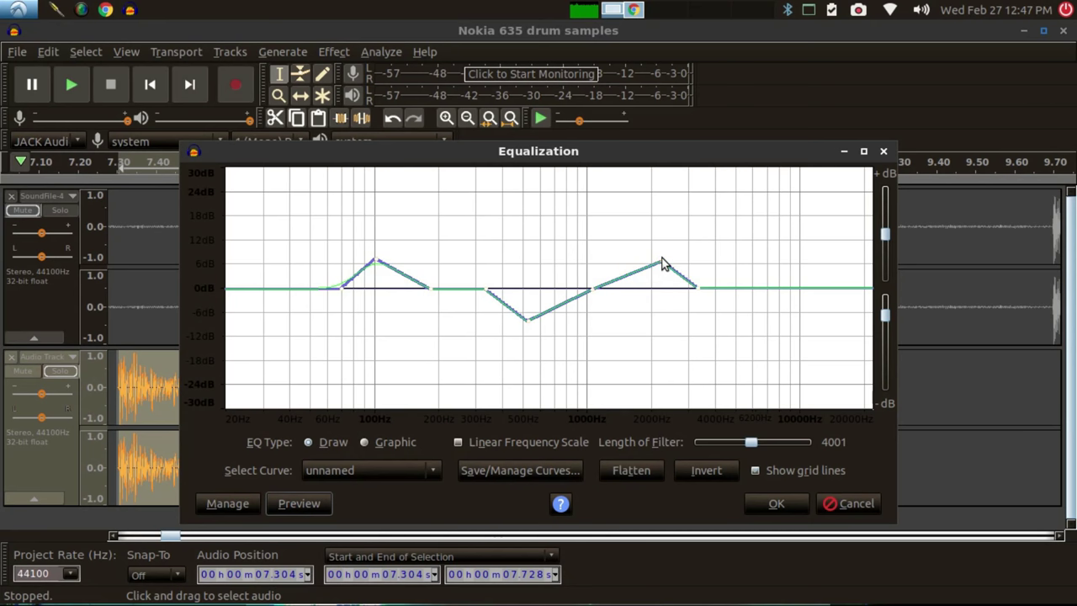
Step: Raise the equalization curve's 100 Hz boost to about 10 dB, preview it, and put its lower edge at about 70 Hz
{"action": "left_click", "coordinate": [284, 504]}
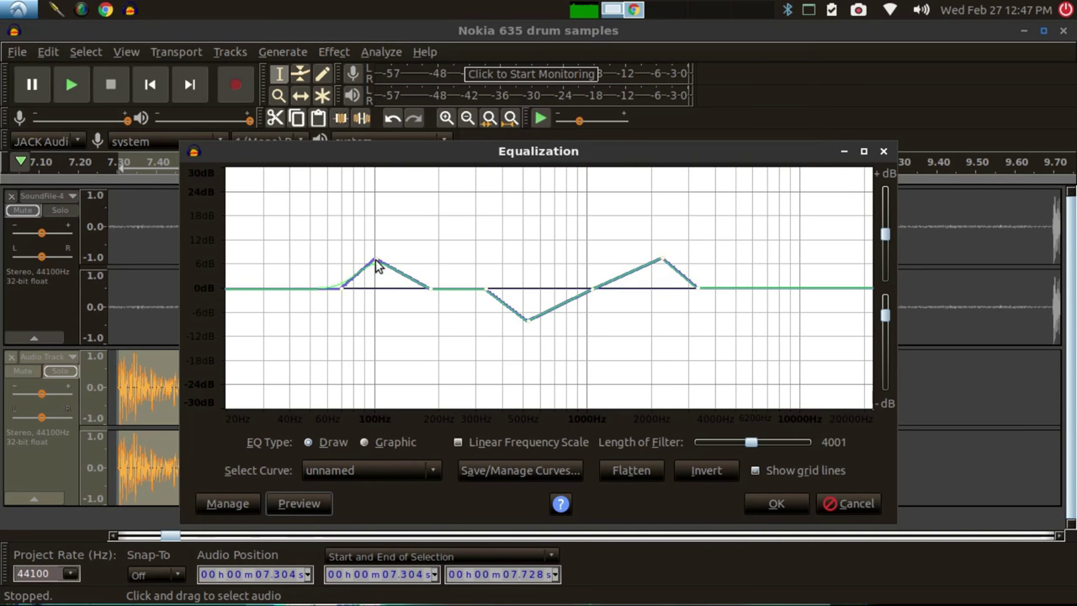
{"action": "left_click_drag", "start_coordinate": [377, 265], "coordinate": [374, 250]}
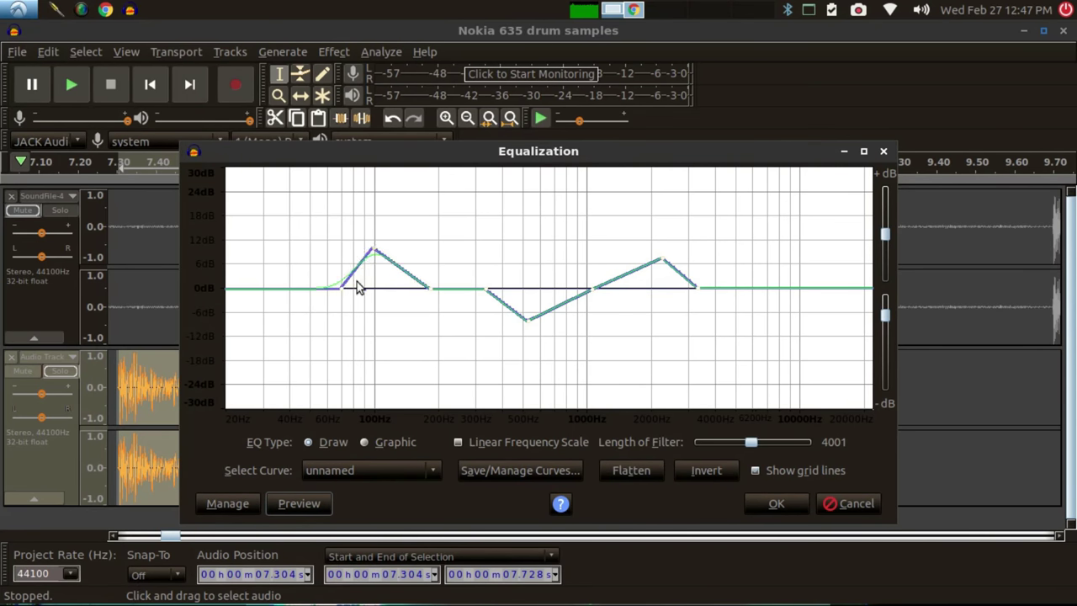
{"action": "left_click_drag", "start_coordinate": [339, 286], "coordinate": [320, 288]}
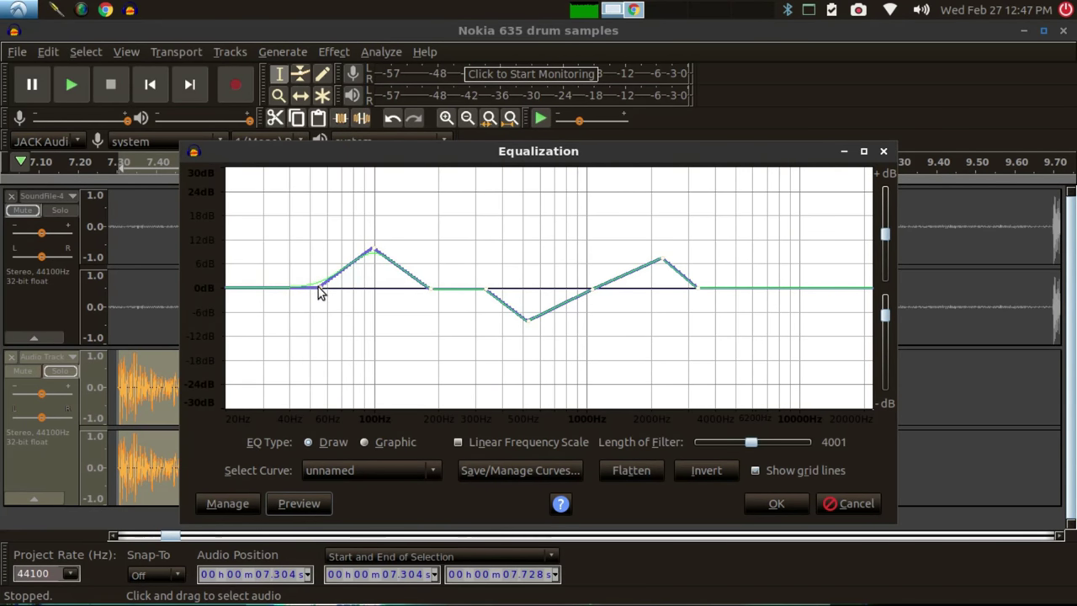
{"action": "left_click", "coordinate": [291, 503]}
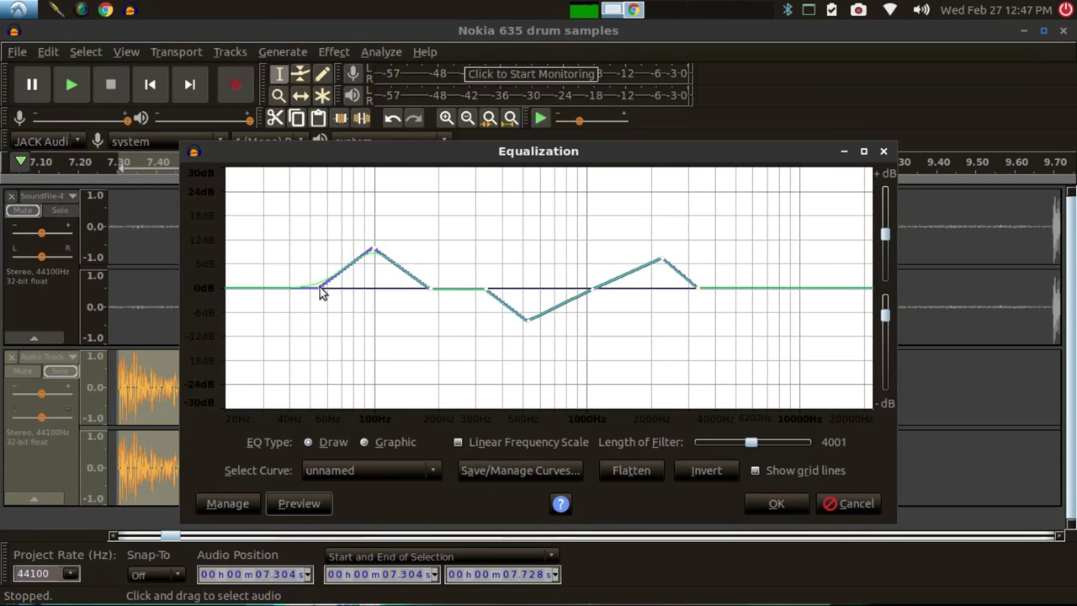
{"action": "left_click_drag", "start_coordinate": [320, 287], "coordinate": [339, 294]}
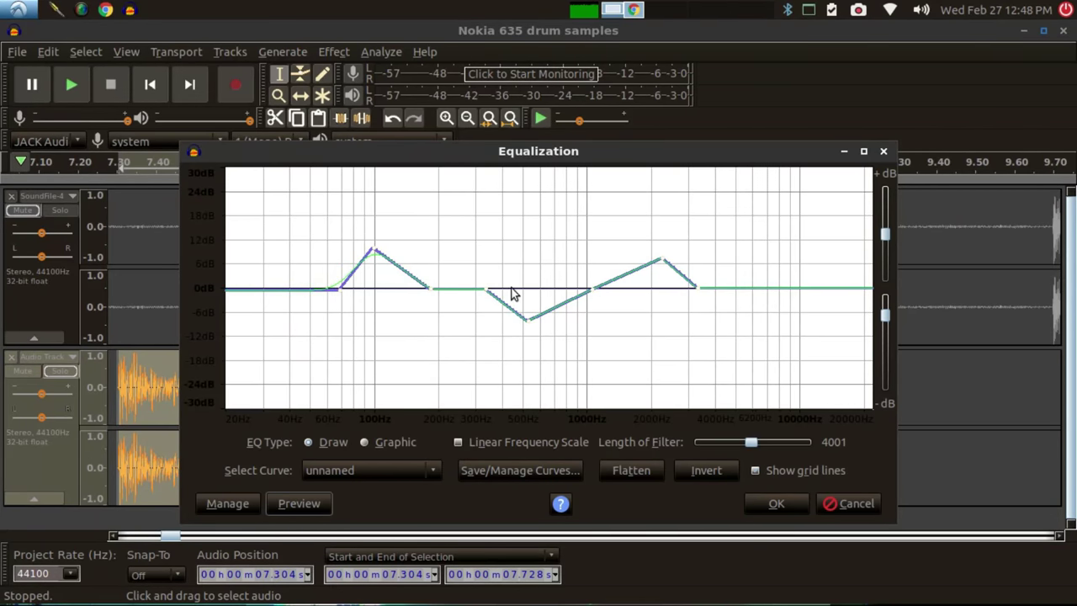
Step: Reshape the high-mid boost with points near 1500 Hz at about 3 dB and 3000 Hz, lower the 1000 Hz point to about -3 dB, and preview
{"action": "left_click", "coordinate": [626, 277]}
{"action": "left_click_drag", "start_coordinate": [621, 271], "coordinate": [689, 274]}
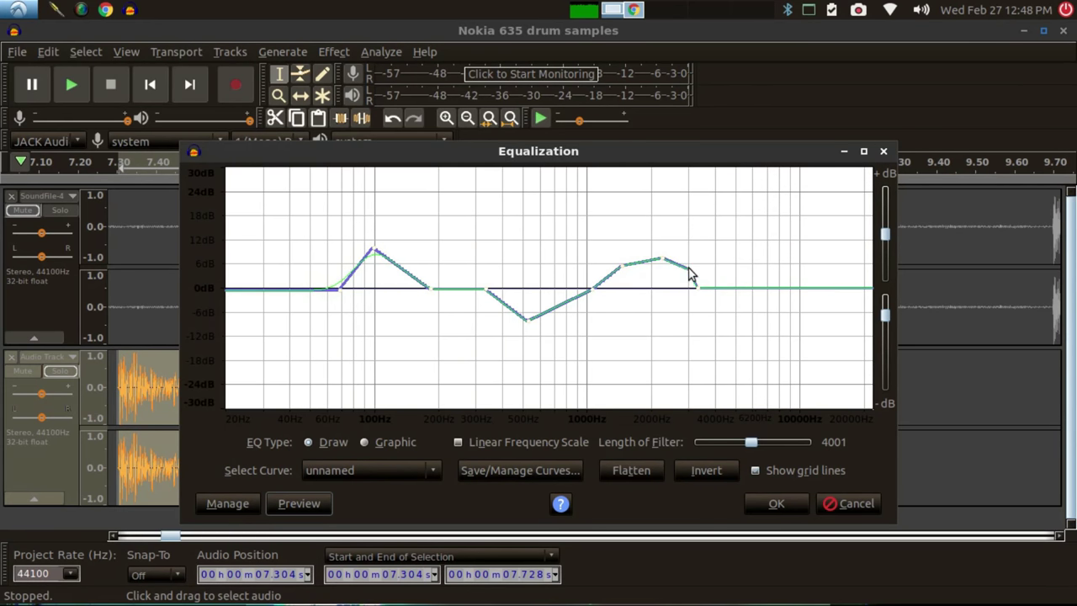
{"action": "left_click", "coordinate": [278, 509]}
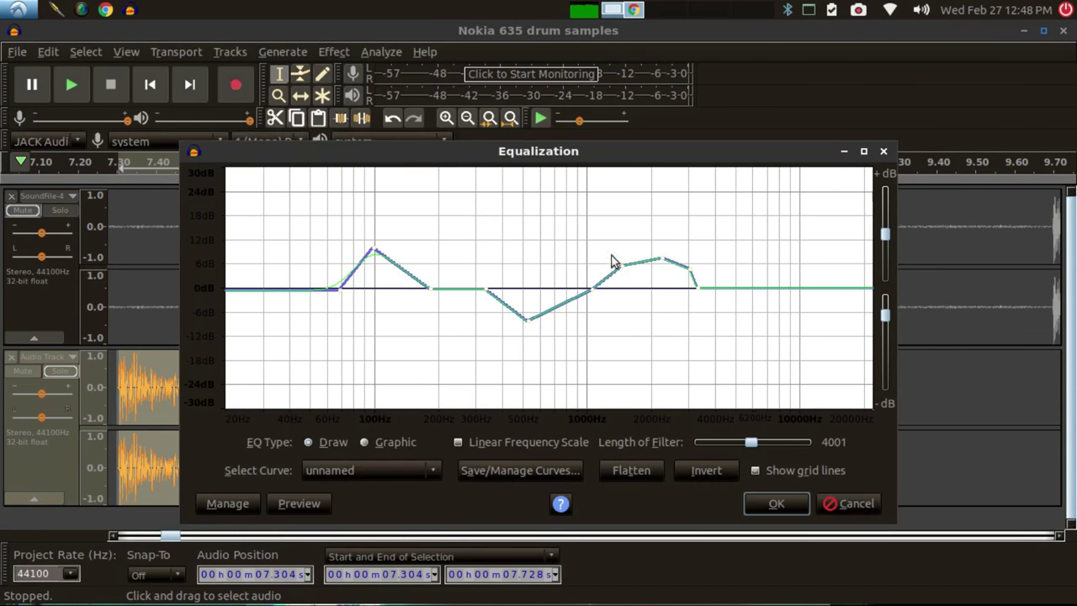
{"action": "left_click_drag", "start_coordinate": [622, 273], "coordinate": [628, 283]}
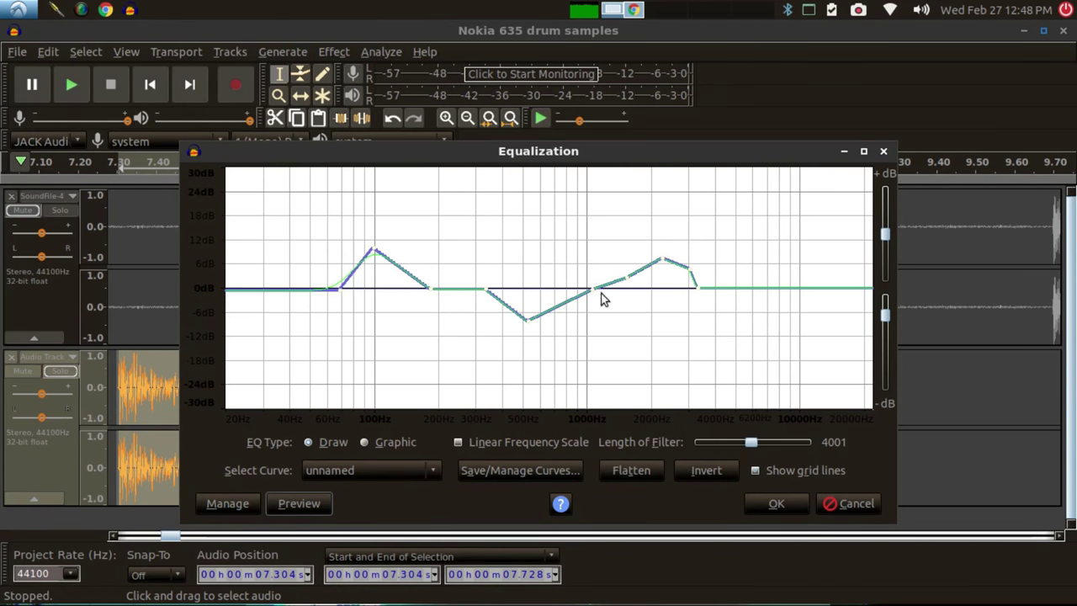
{"action": "left_click", "coordinate": [294, 499]}
{"action": "left_click", "coordinate": [279, 504]}
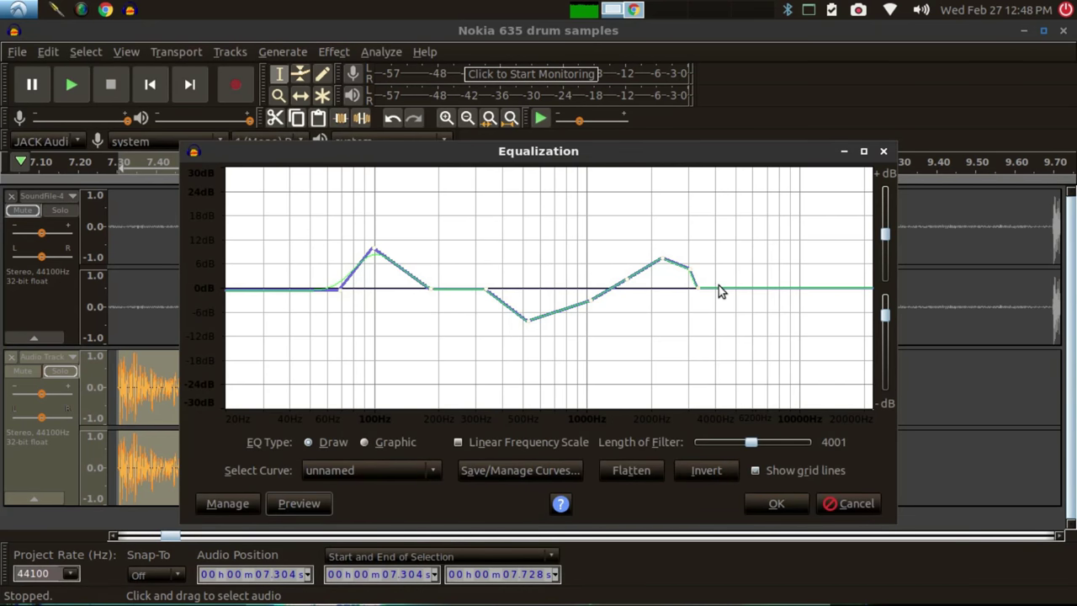
Step: Extend the high-mid boost to about 4000 Hz, raise its point just above 3000 Hz to about 7.5 dB, preview, and apply the equalization
{"action": "left_click", "coordinate": [718, 285]}
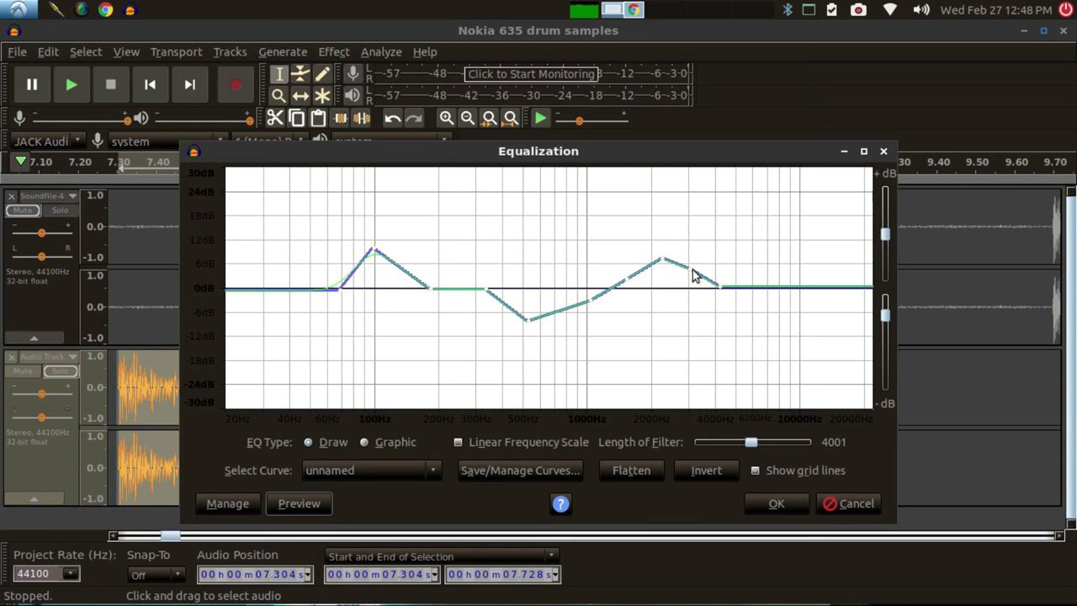
{"action": "left_click", "coordinate": [695, 257]}
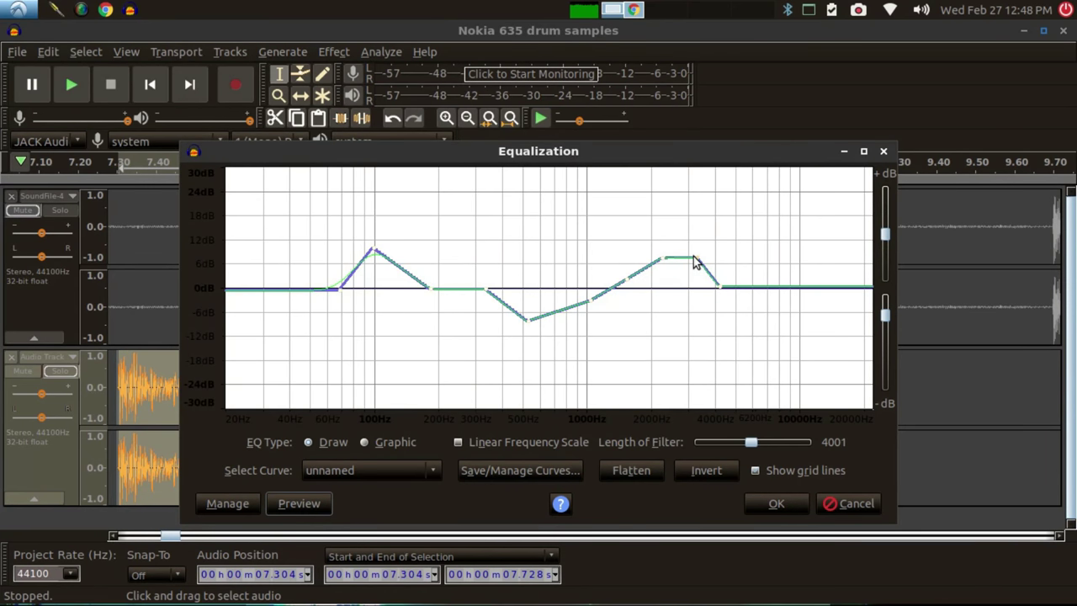
{"action": "left_click", "coordinate": [288, 505]}
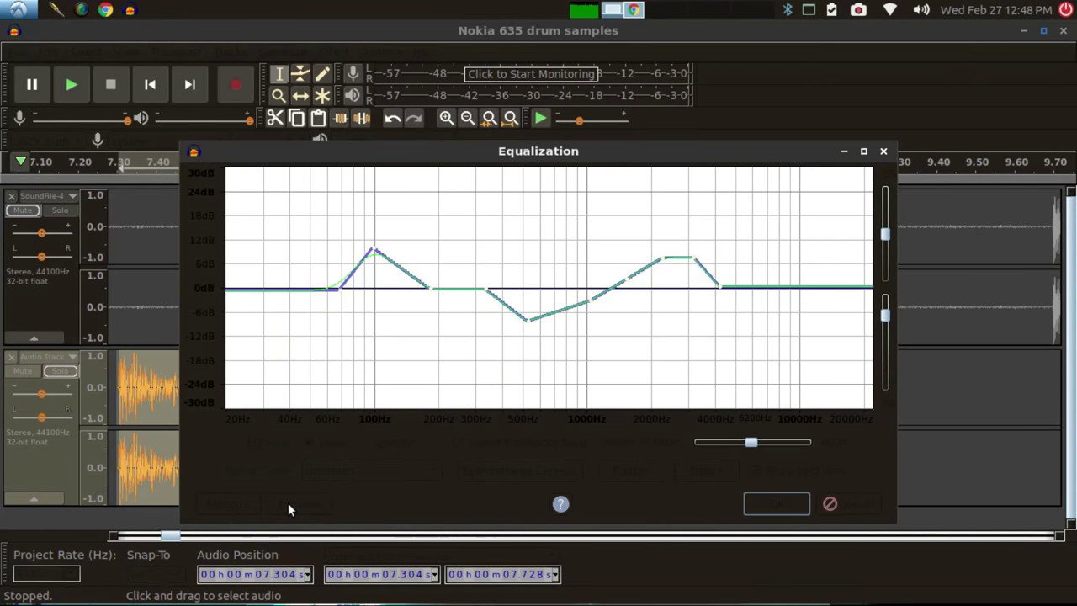
{"action": "left_click", "coordinate": [304, 504]}
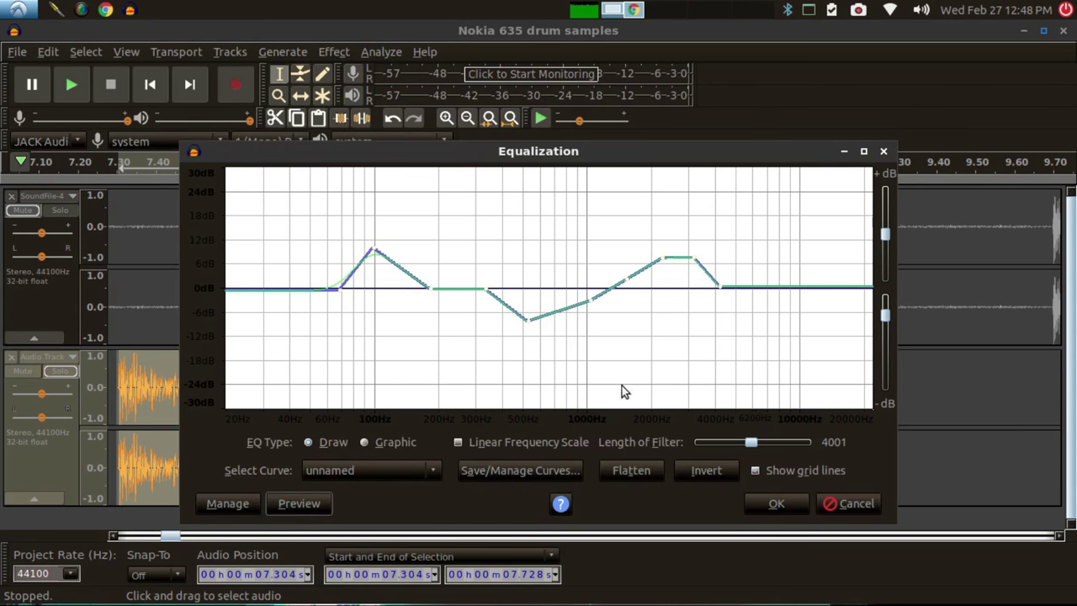
{"action": "left_click", "coordinate": [772, 503]}
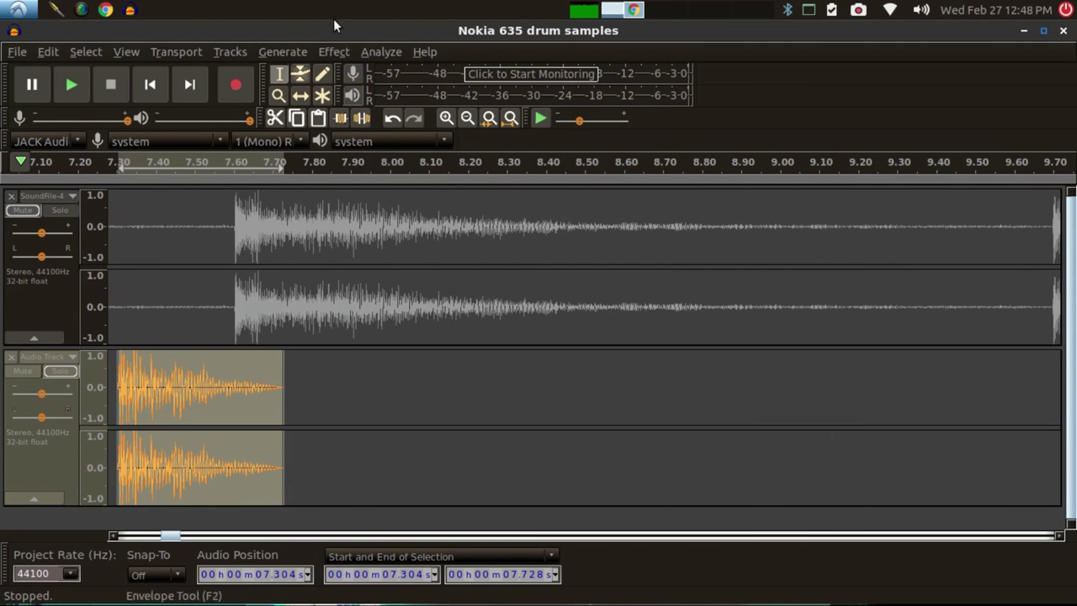
Step: Amplify the equalized third hit by -1.973 dB to a 0.0 dB peak amplitude and play it back
{"action": "left_click", "coordinate": [335, 50]}
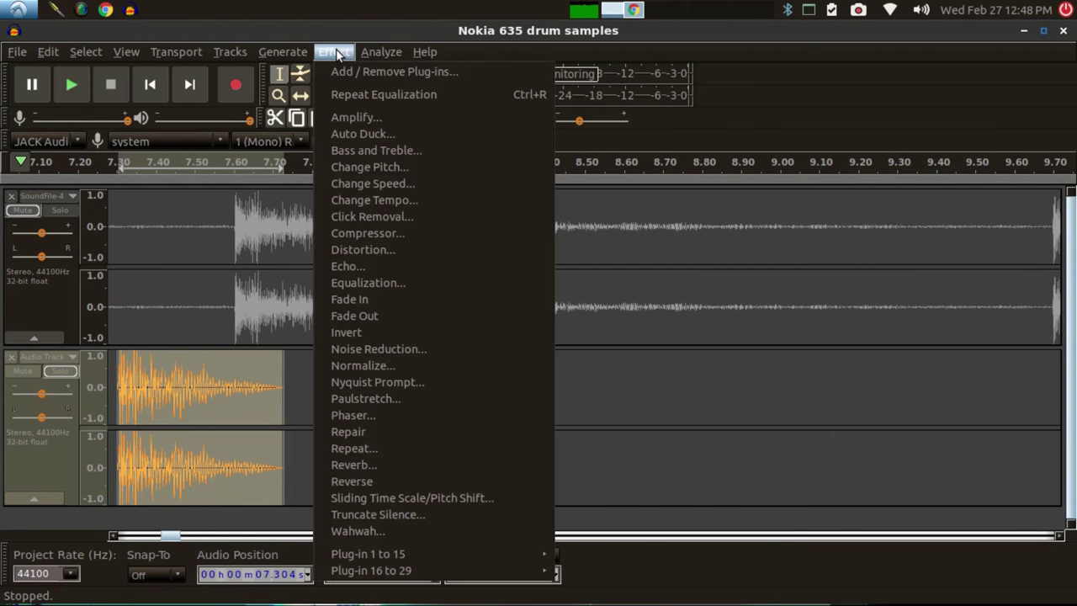
{"action": "left_click", "coordinate": [348, 119]}
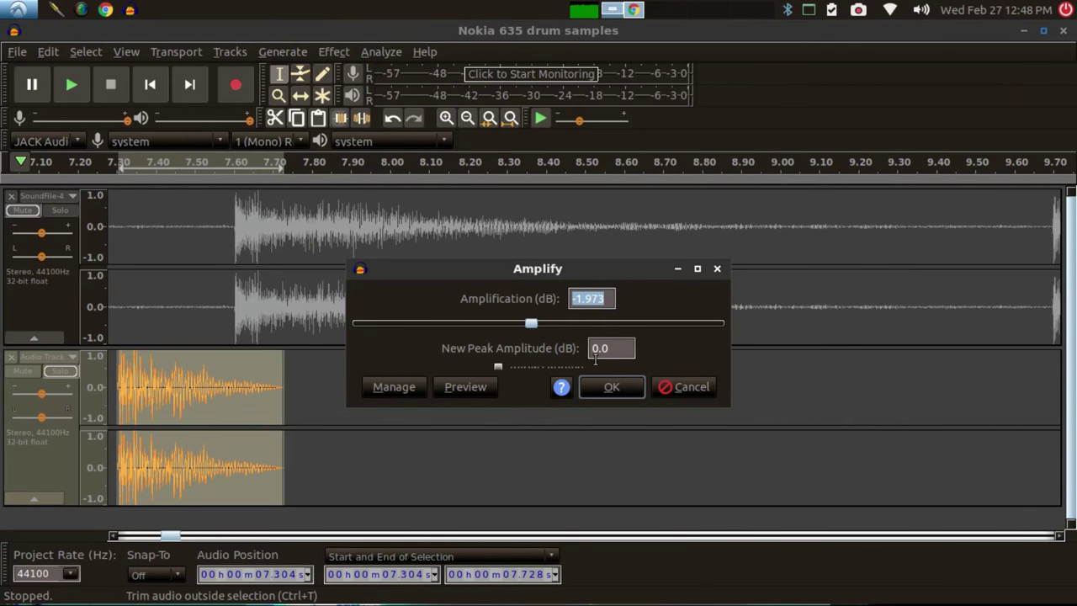
{"action": "left_click", "coordinate": [607, 387]}
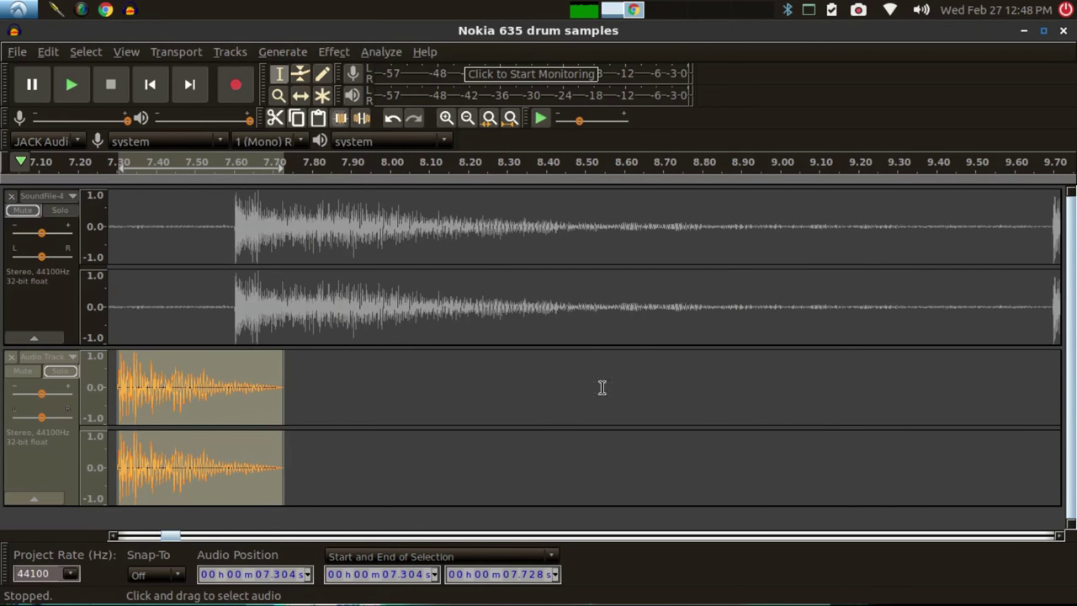
{"action": "left_click", "coordinate": [81, 85]}
{"action": "left_click", "coordinate": [80, 88]}
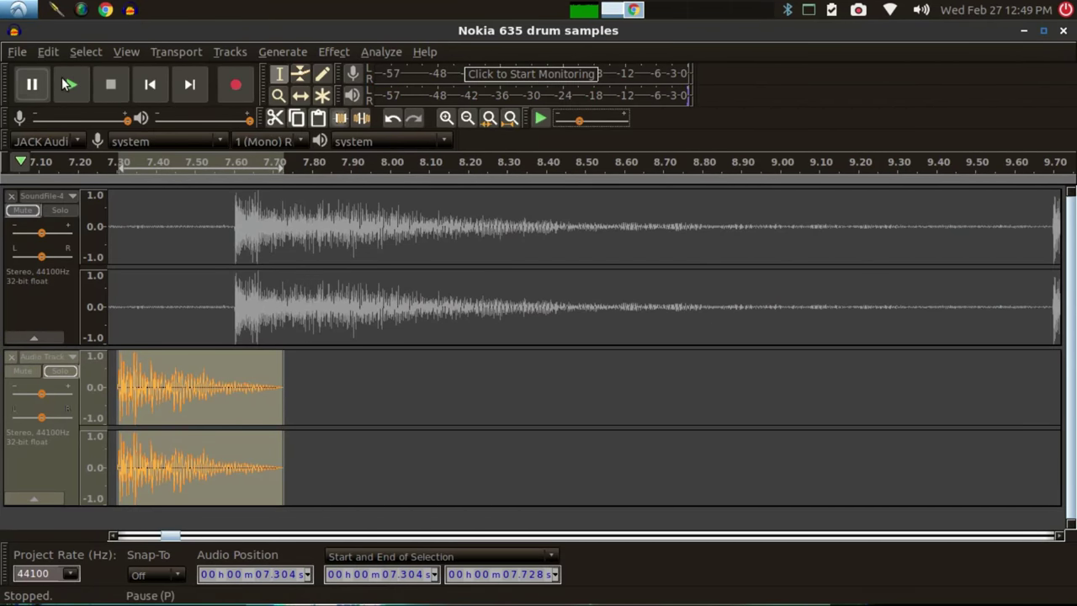
{"action": "left_click", "coordinate": [72, 84]}
{"action": "left_click", "coordinate": [17, 51]}
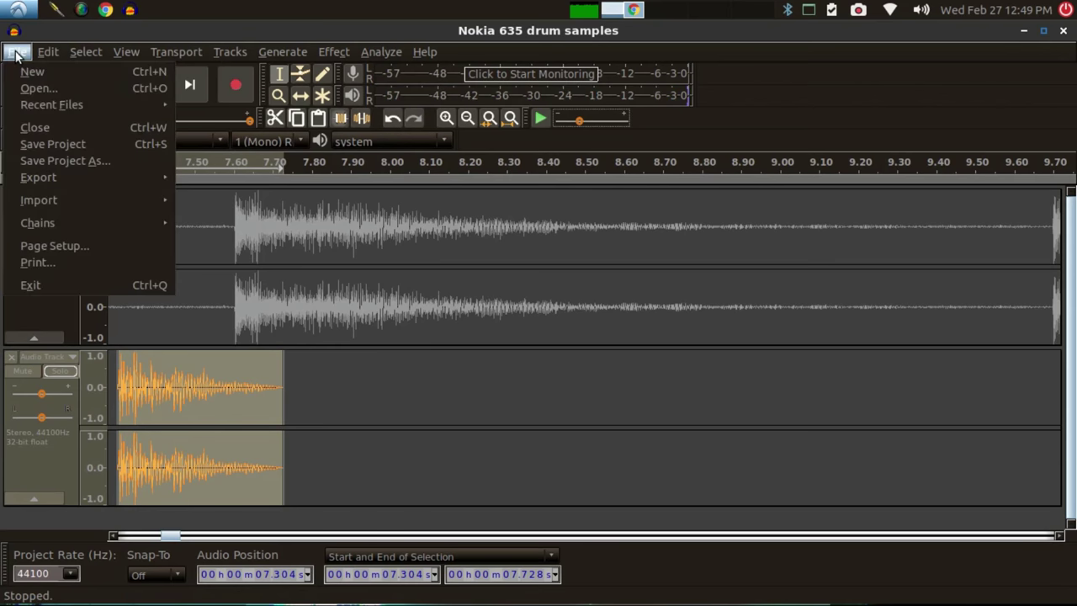
{"action": "mouse_move", "coordinate": [59, 177]}
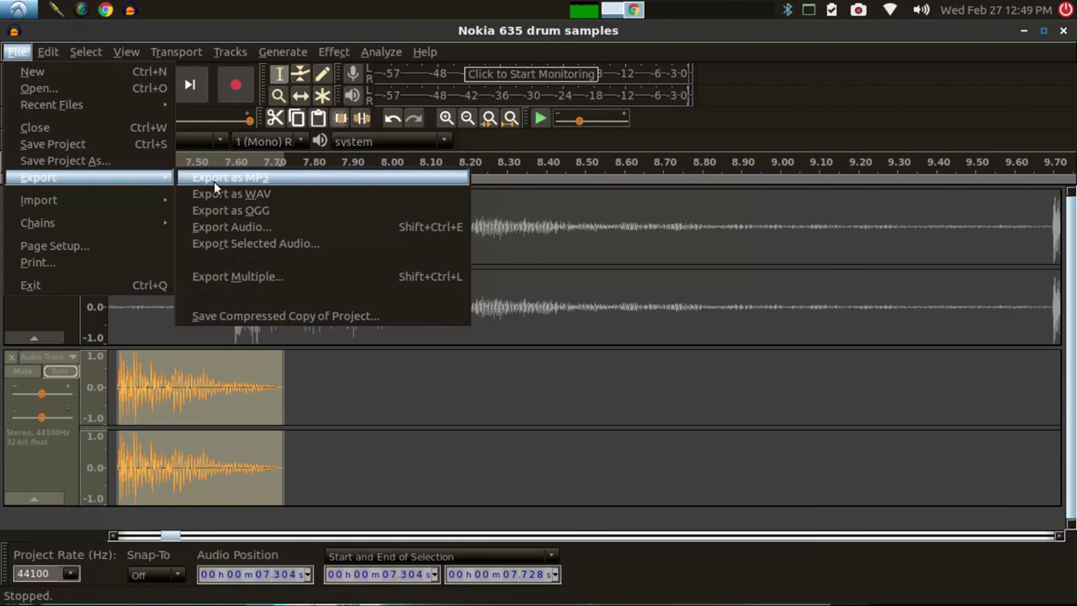
{"action": "left_click", "coordinate": [256, 194]}
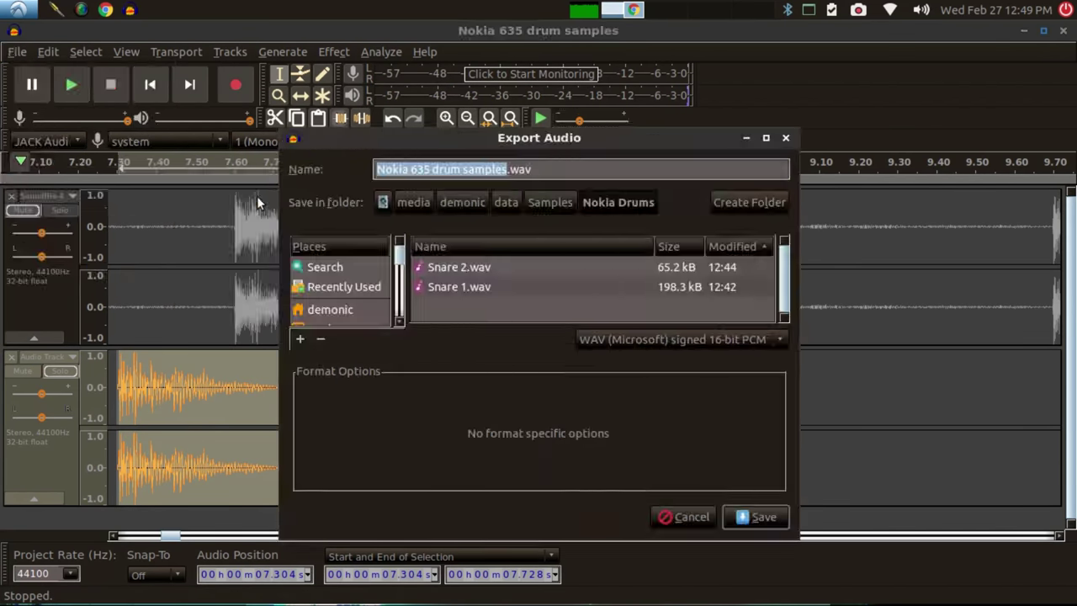
{"action": "left_click", "coordinate": [690, 515]}
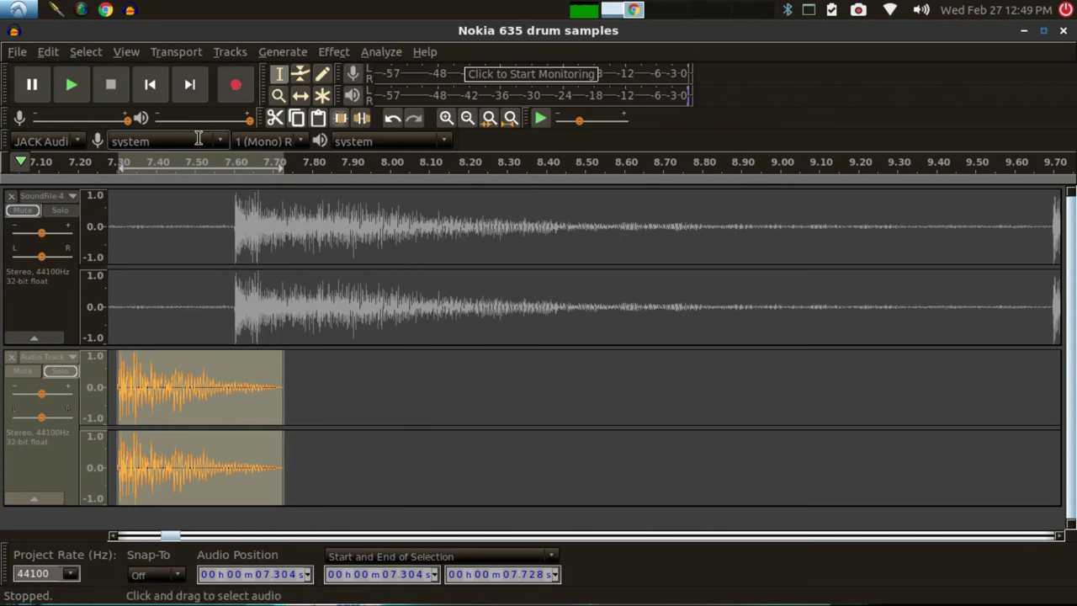
Step: Export only the selected third hit as Kick.wav into the Nokia Drums folder, leaving the metadata tags blank
{"action": "left_click", "coordinate": [17, 51]}
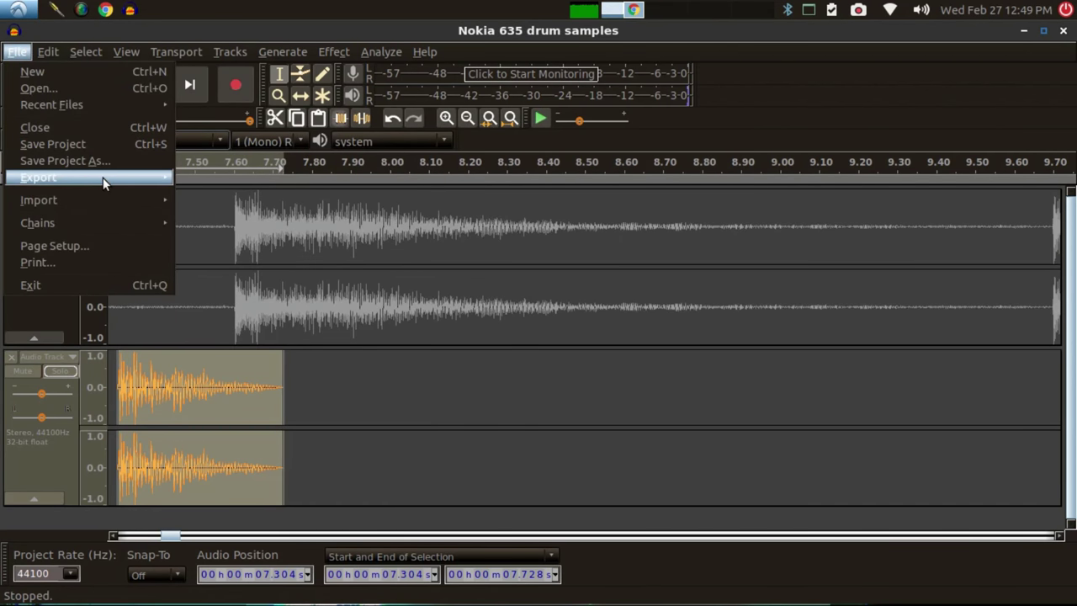
{"action": "mouse_move", "coordinate": [118, 178]}
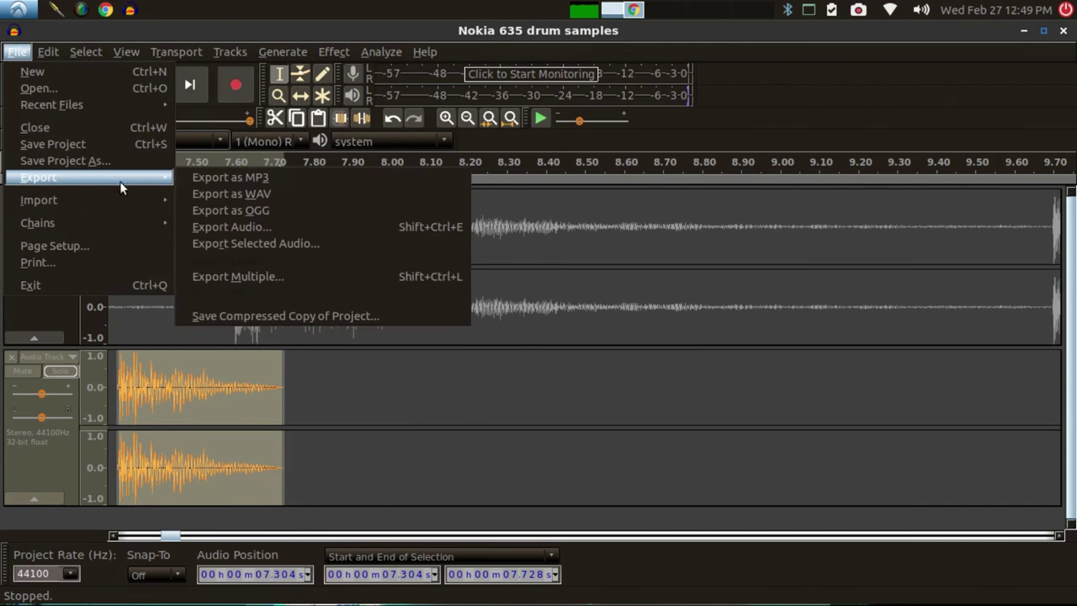
{"action": "left_click", "coordinate": [275, 246]}
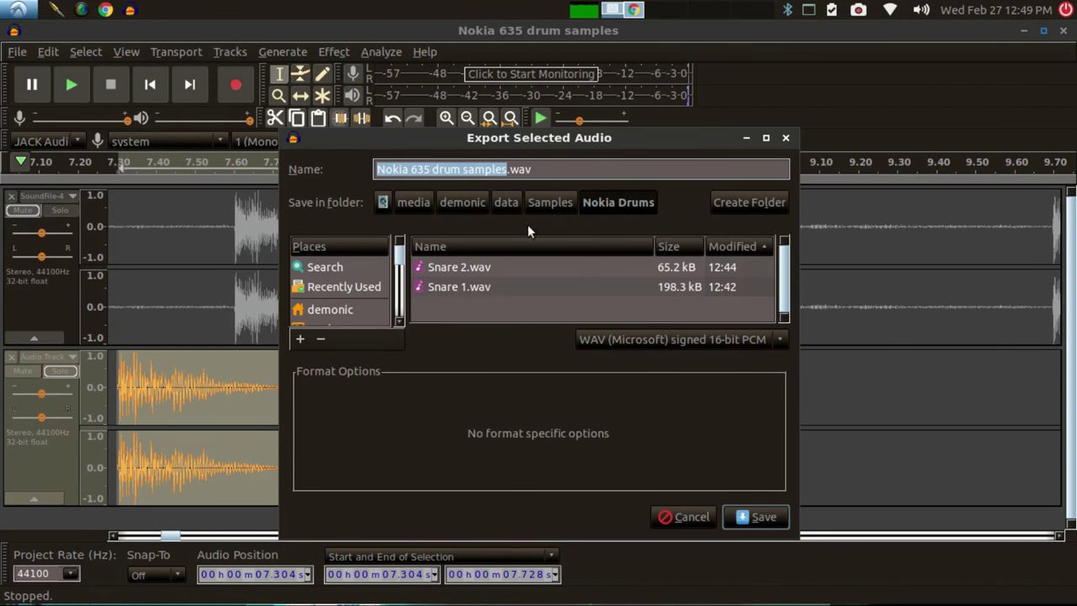
{"action": "left_click", "coordinate": [487, 172]}
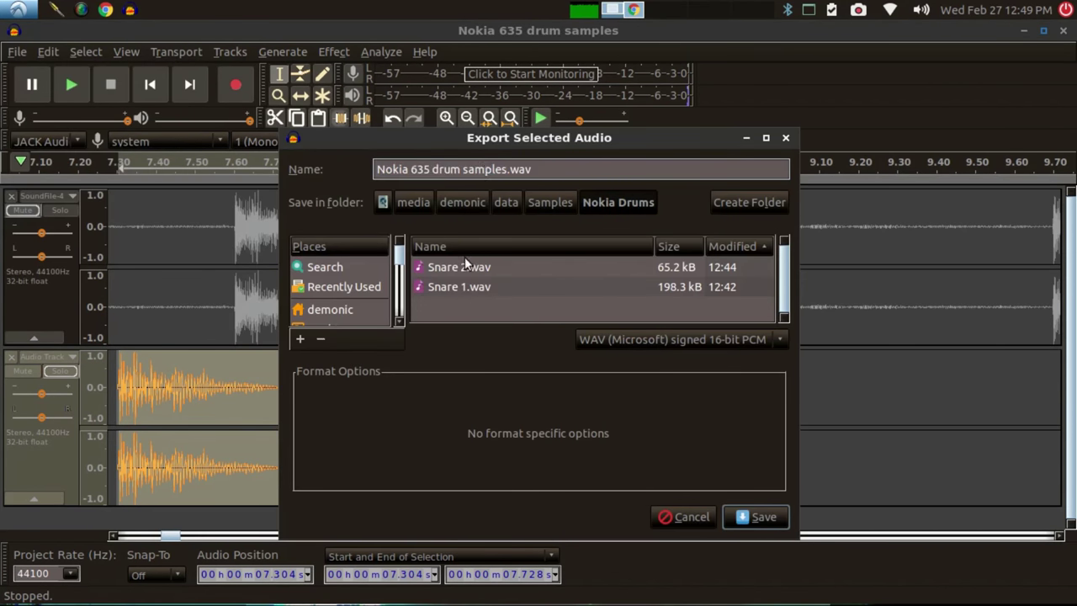
{"action": "left_click_drag", "start_coordinate": [505, 169], "coordinate": [300, 149]}
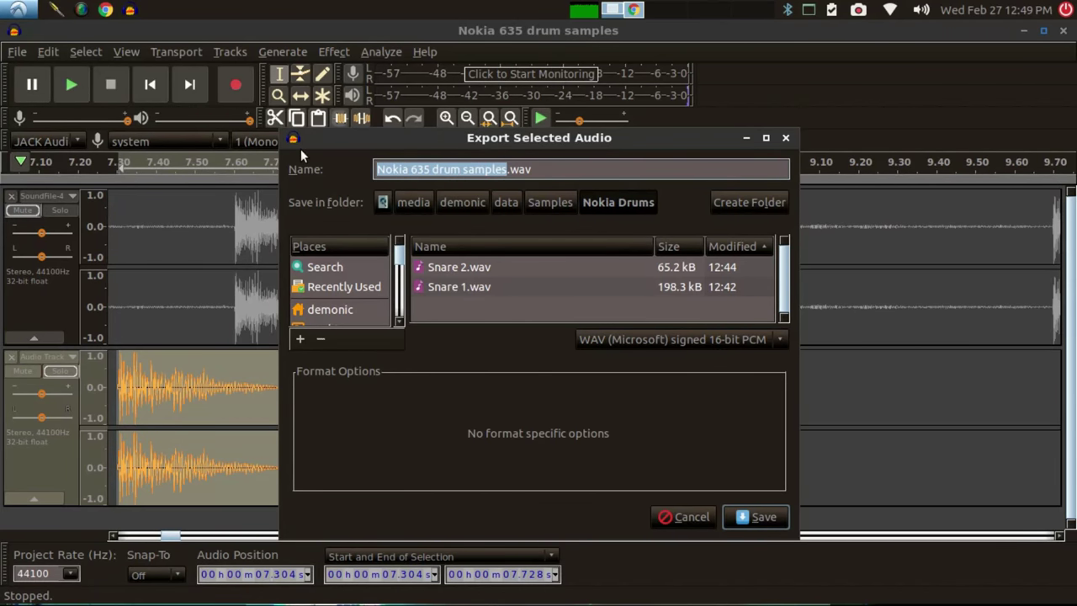
{"action": "type", "text": "Kick"}
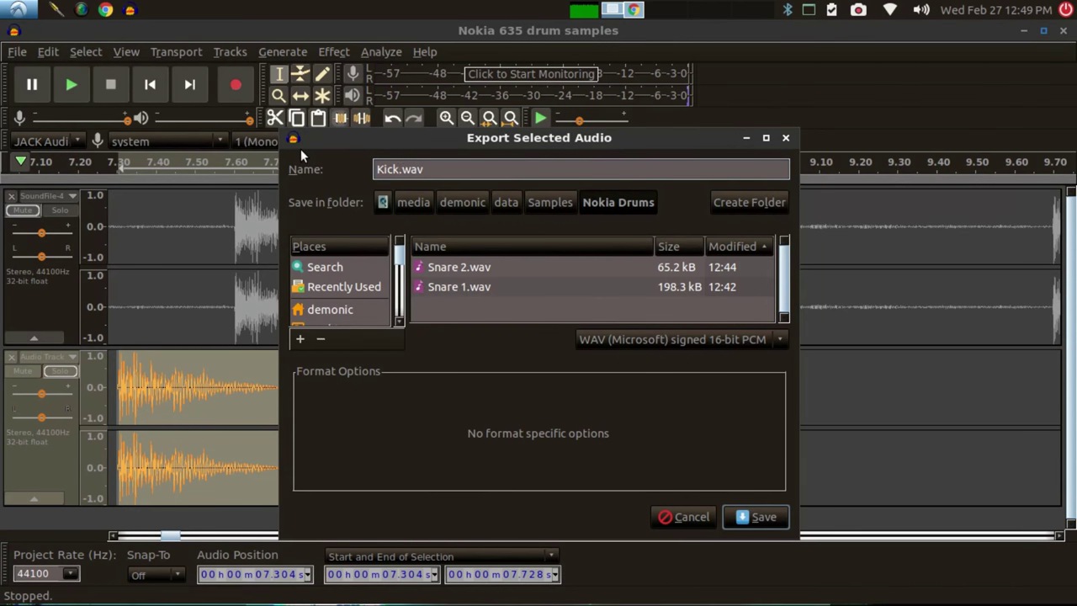
{"action": "key", "text": "Return"}
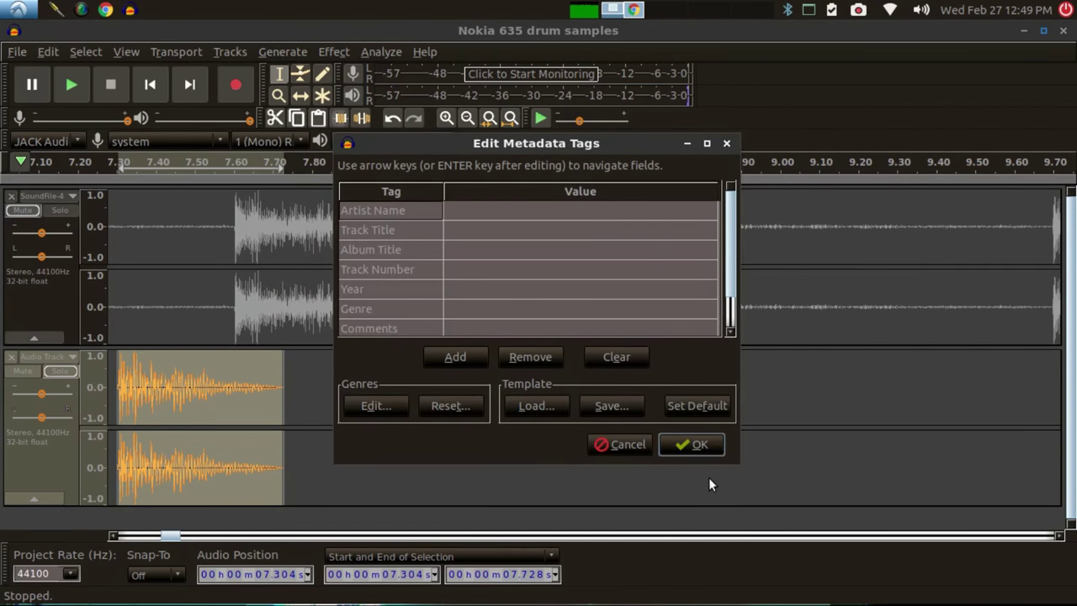
{"action": "left_click", "coordinate": [706, 449]}
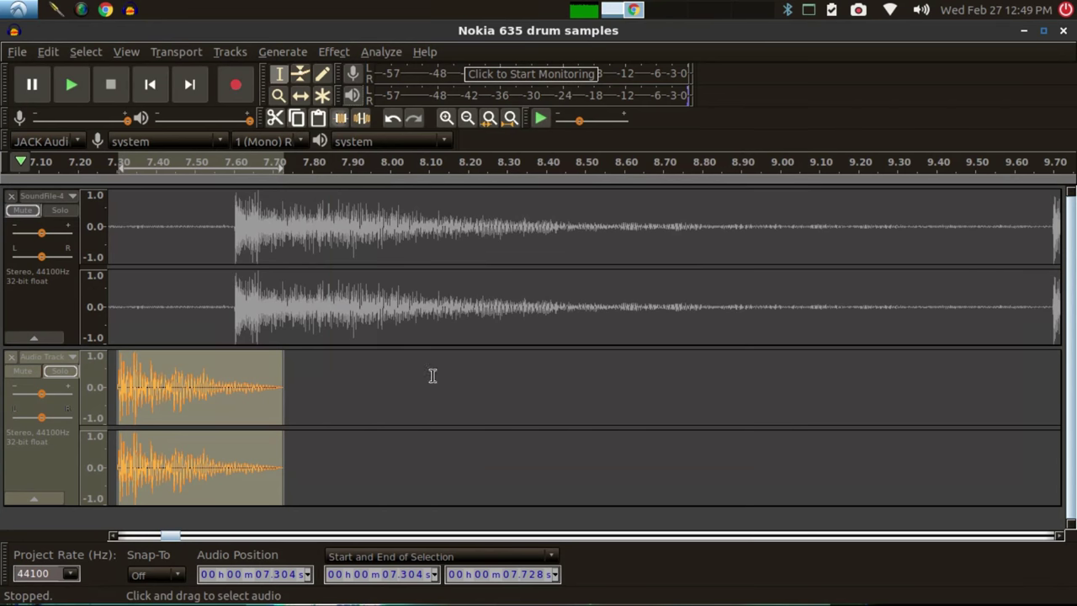
Step: Switch to Chrome and examine the ReaDrums (Mixer-Mode).RPP template page on the REAPER Stash site
{"action": "mouse_move", "coordinate": [681, 601]}
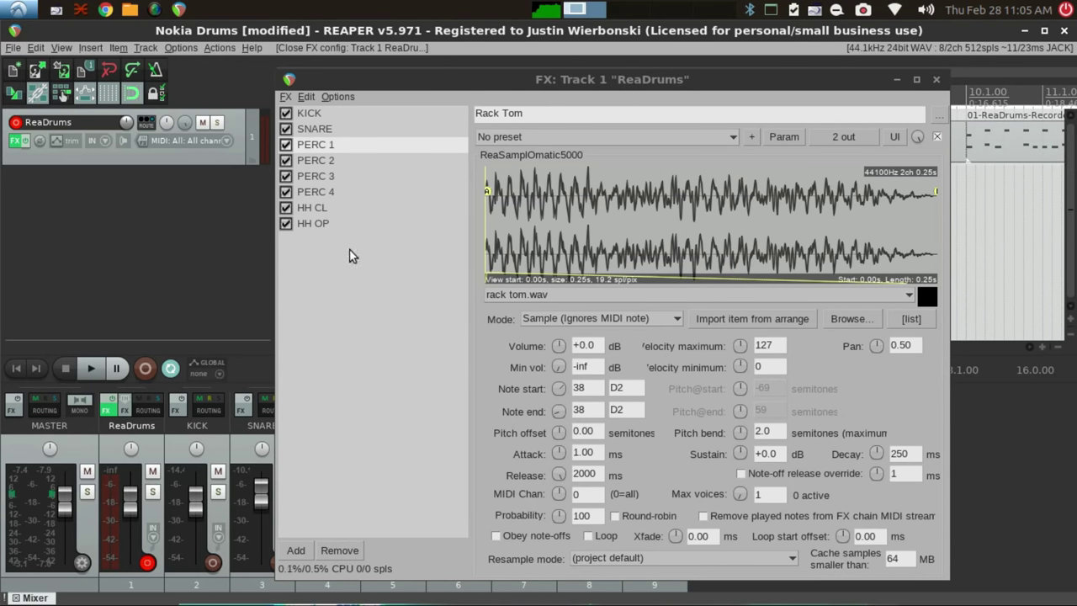
{"action": "mouse_move", "coordinate": [416, 599]}
{"action": "left_click", "coordinate": [105, 11]}
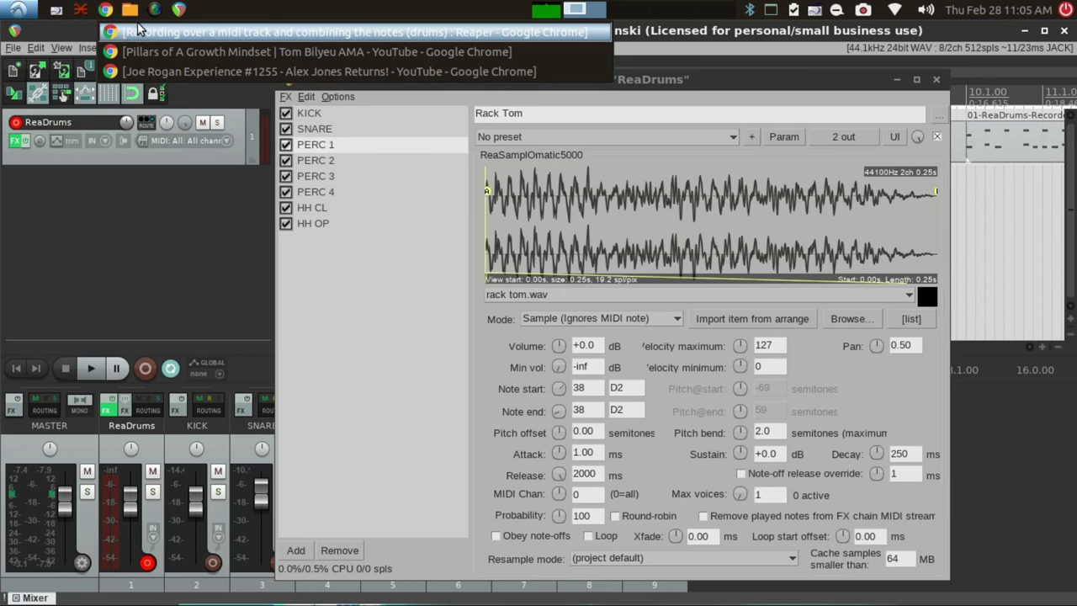
{"action": "left_click", "coordinate": [123, 30]}
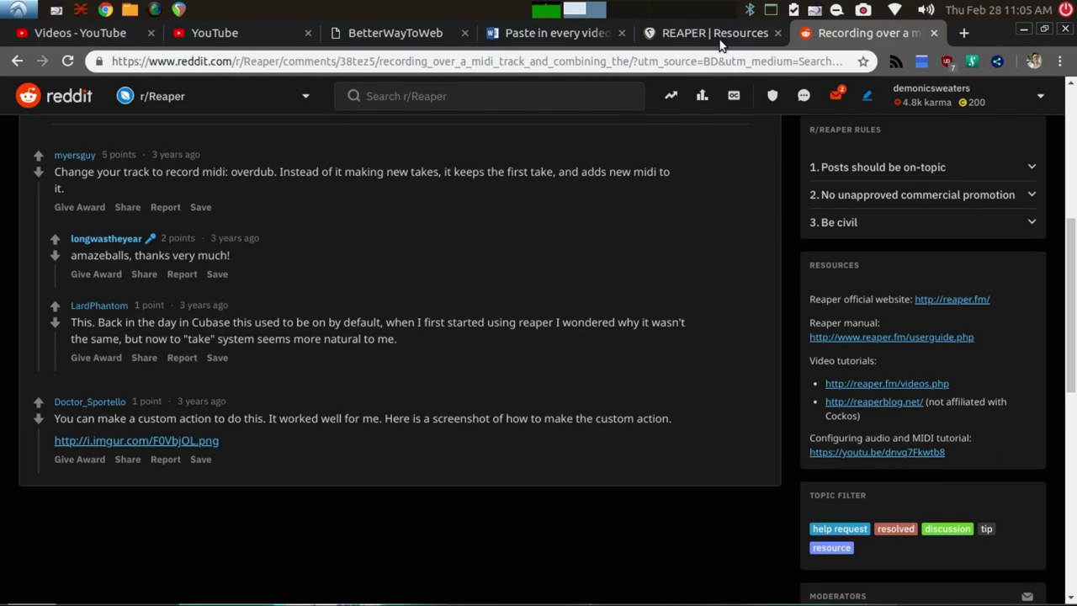
{"action": "left_click", "coordinate": [717, 34]}
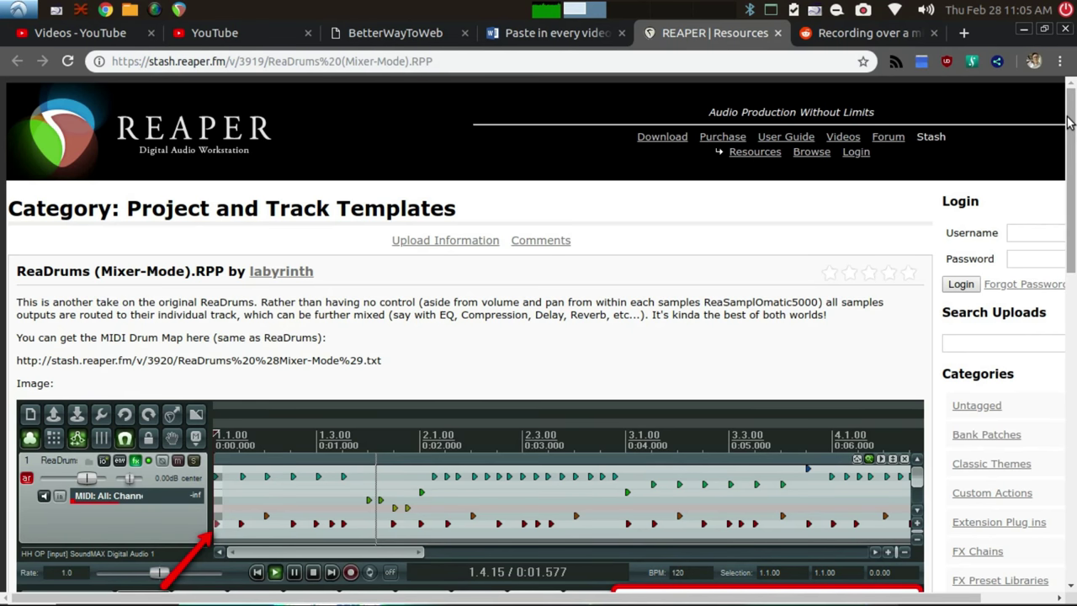
{"action": "scroll", "coordinate": [1067, 123], "scroll_direction": "down", "scroll_amount": 2}
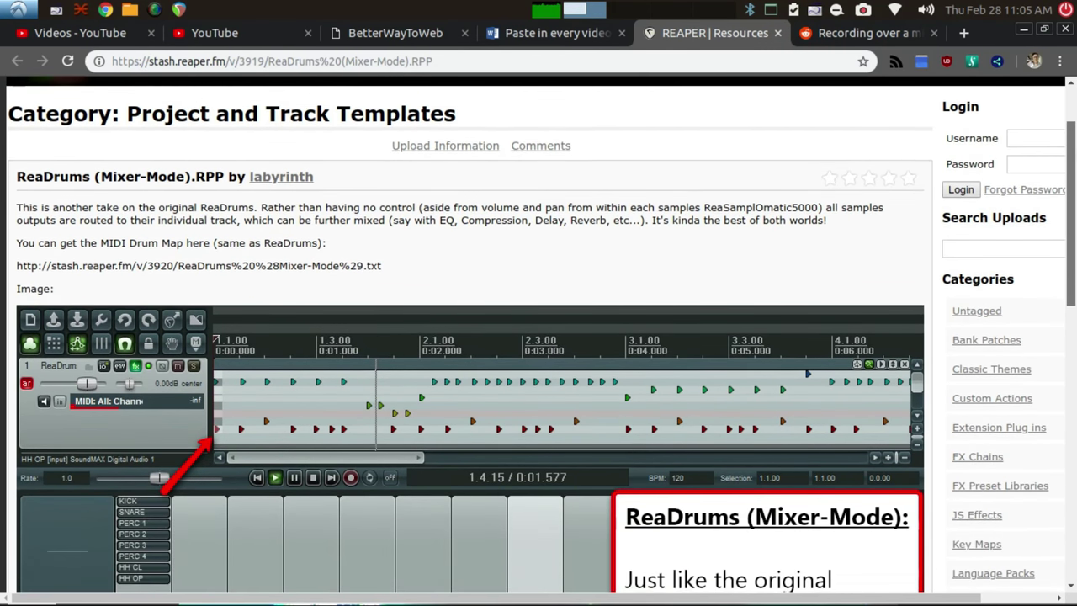
Step: Examine the ReaDrums (Mixer-Mode) screenshot, its notes on sample routing to individual tracks, and the project template folder information
{"action": "scroll", "coordinate": [1073, 196], "scroll_direction": "down", "scroll_amount": 3}
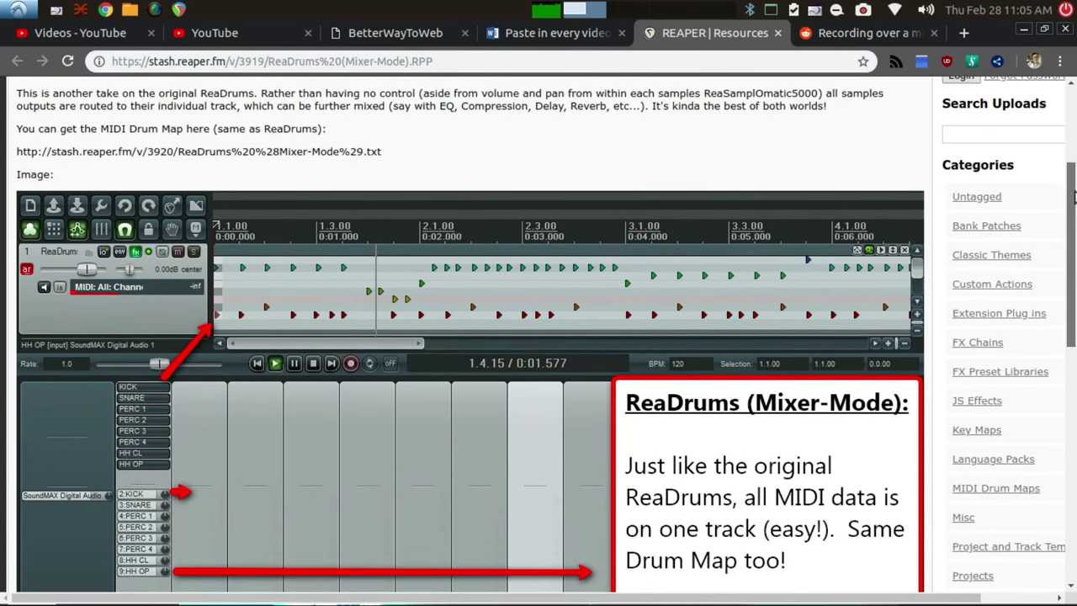
{"action": "scroll", "coordinate": [1073, 195], "scroll_direction": "down", "scroll_amount": 5}
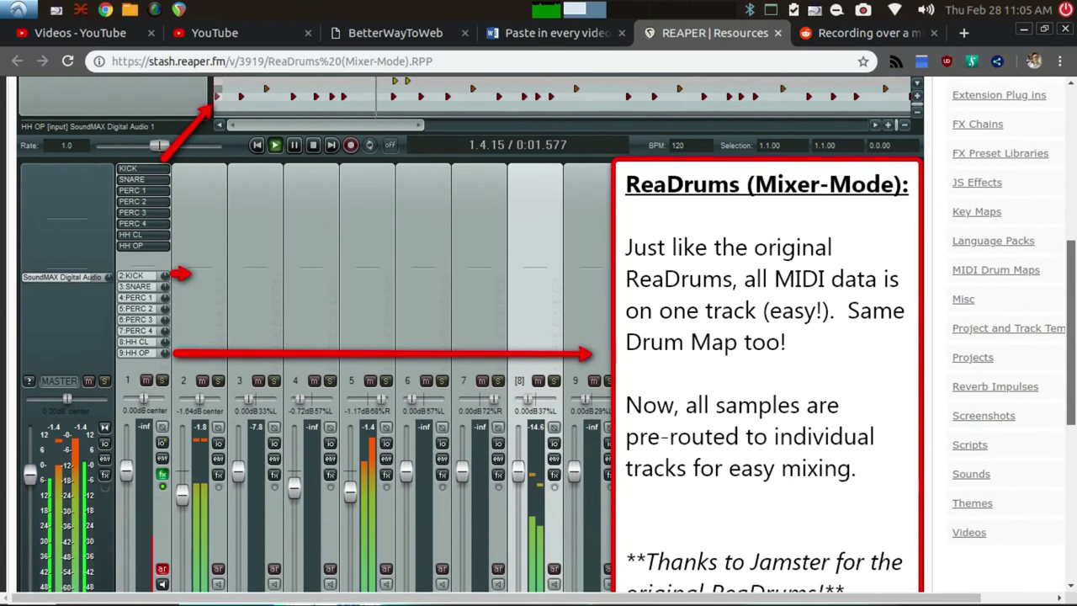
{"action": "scroll", "coordinate": [470, 328], "scroll_direction": "down", "scroll_amount": 4}
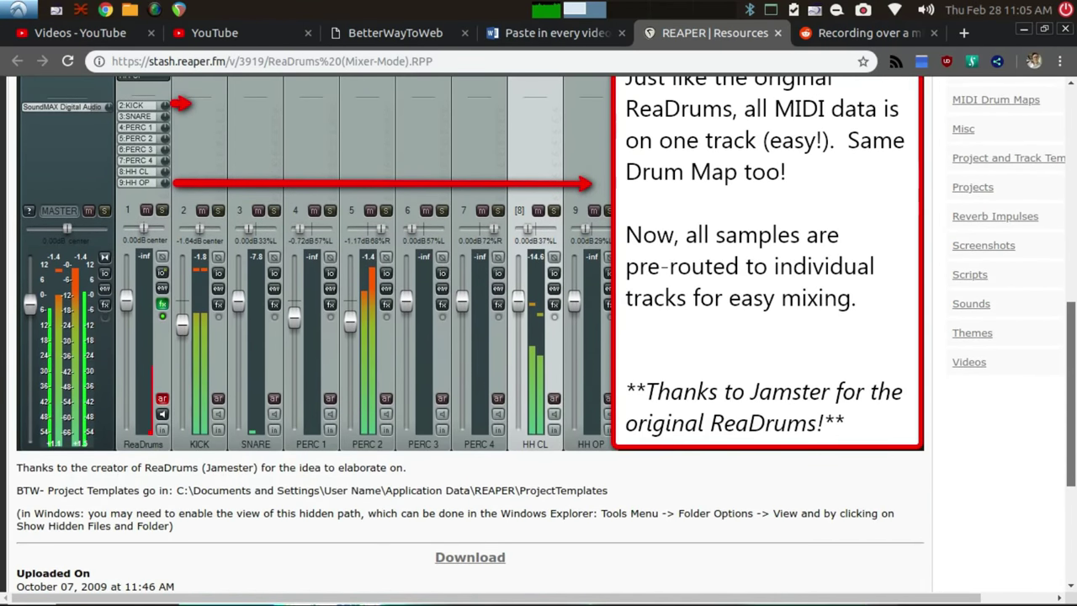
{"action": "scroll", "coordinate": [1073, 190], "scroll_direction": "up", "scroll_amount": 10}
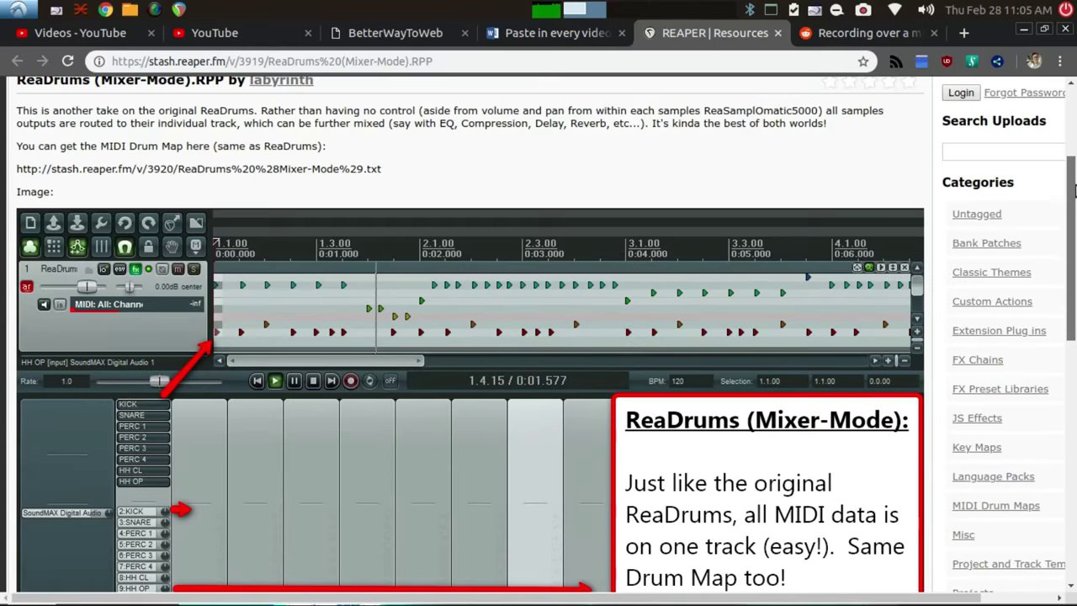
{"action": "scroll", "coordinate": [470, 336], "scroll_direction": "down", "scroll_amount": 3}
{"action": "scroll", "coordinate": [471, 337], "scroll_direction": "down", "scroll_amount": 1}
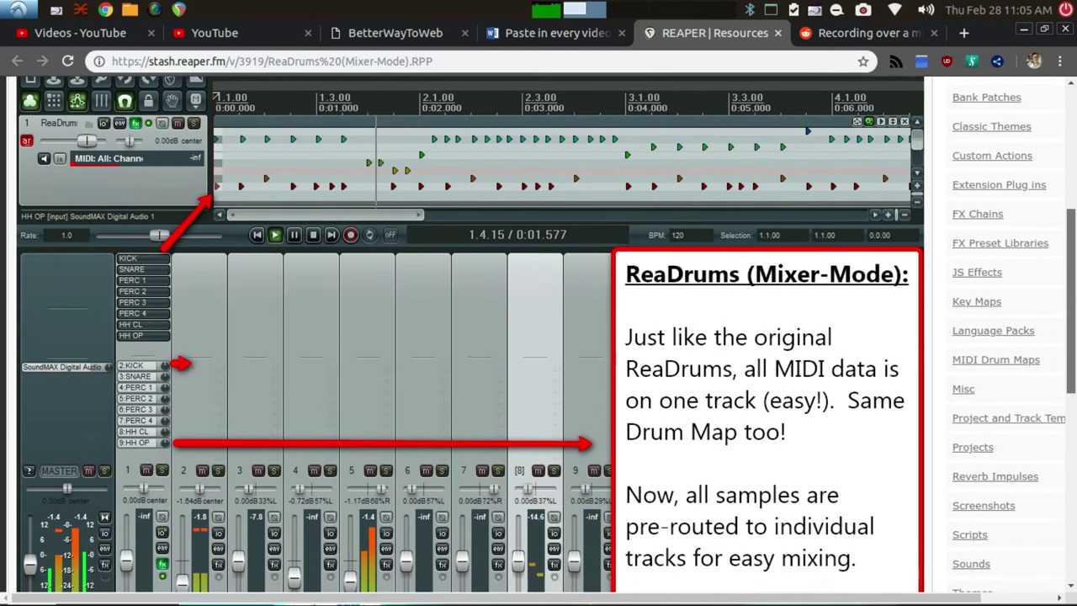
Step: Switch back to REAPER and close the ReaDrums track's FX window
{"action": "left_click", "coordinate": [1024, 30]}
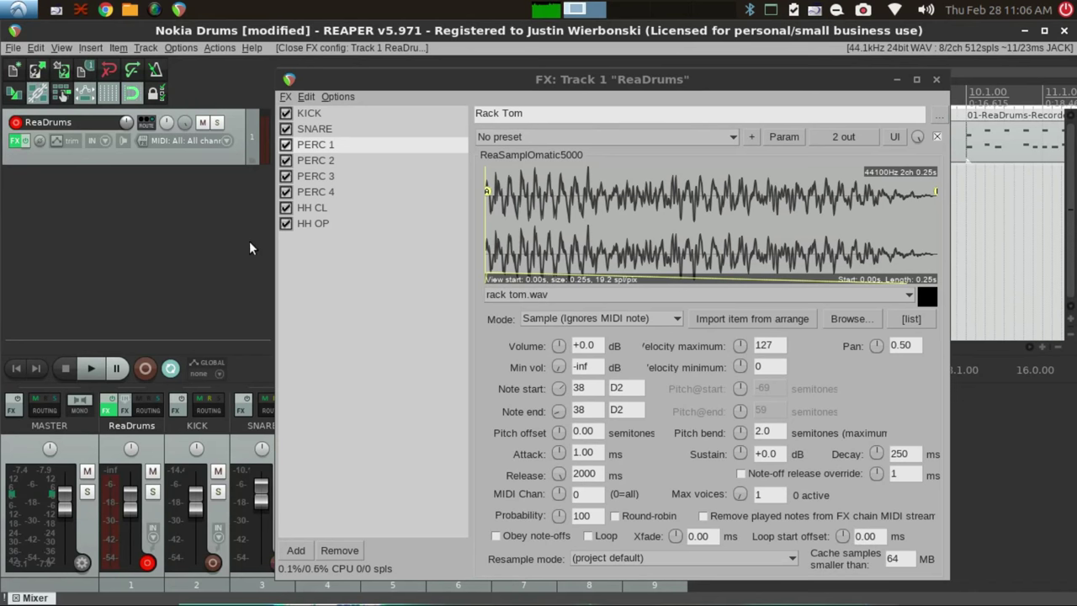
{"action": "left_click_drag", "start_coordinate": [407, 84], "coordinate": [496, 96]}
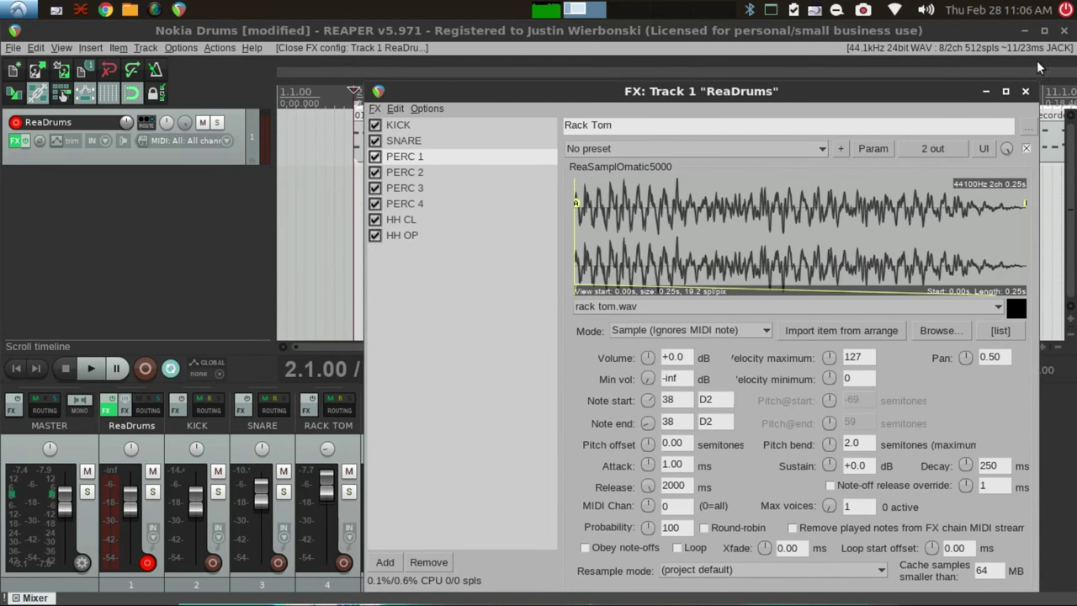
{"action": "left_click", "coordinate": [1026, 91]}
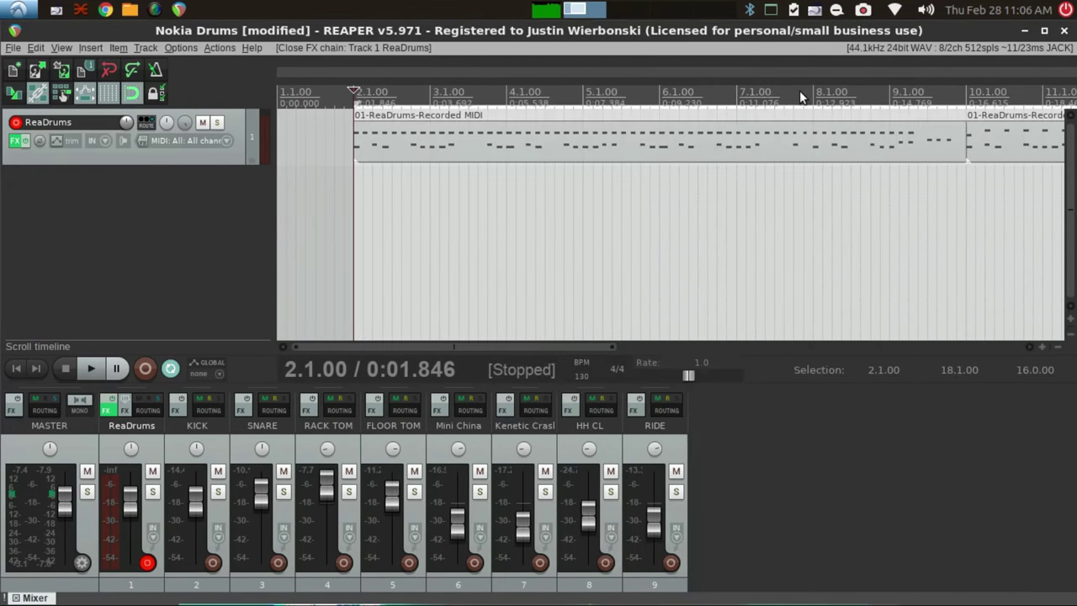
Step: Open the ReaDrums track's FX chain and position its window over the arrange area
{"action": "left_click", "coordinate": [69, 151]}
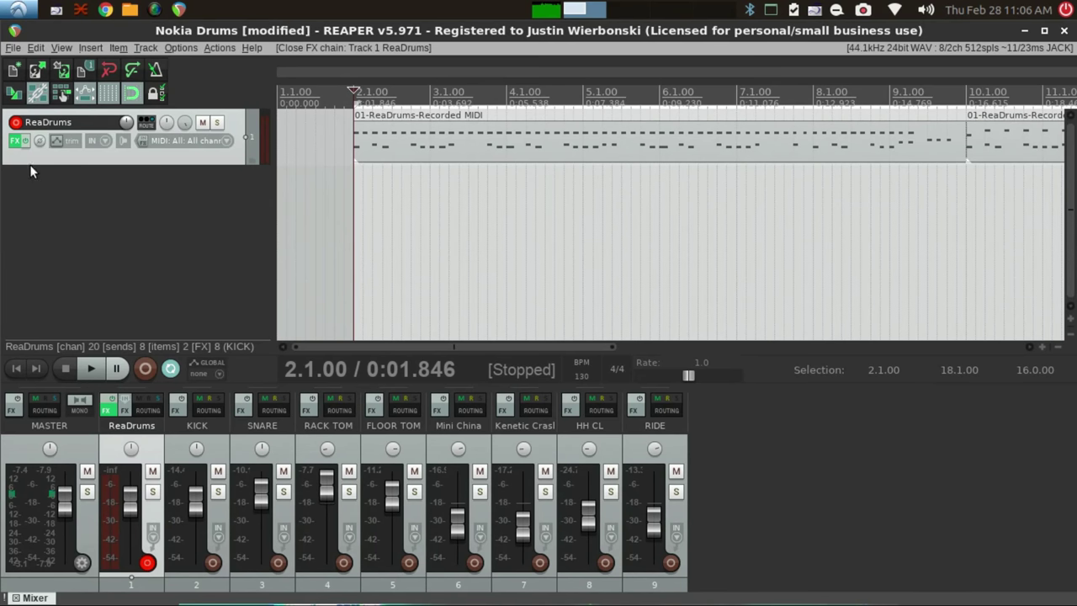
{"action": "mouse_move", "coordinate": [15, 147]}
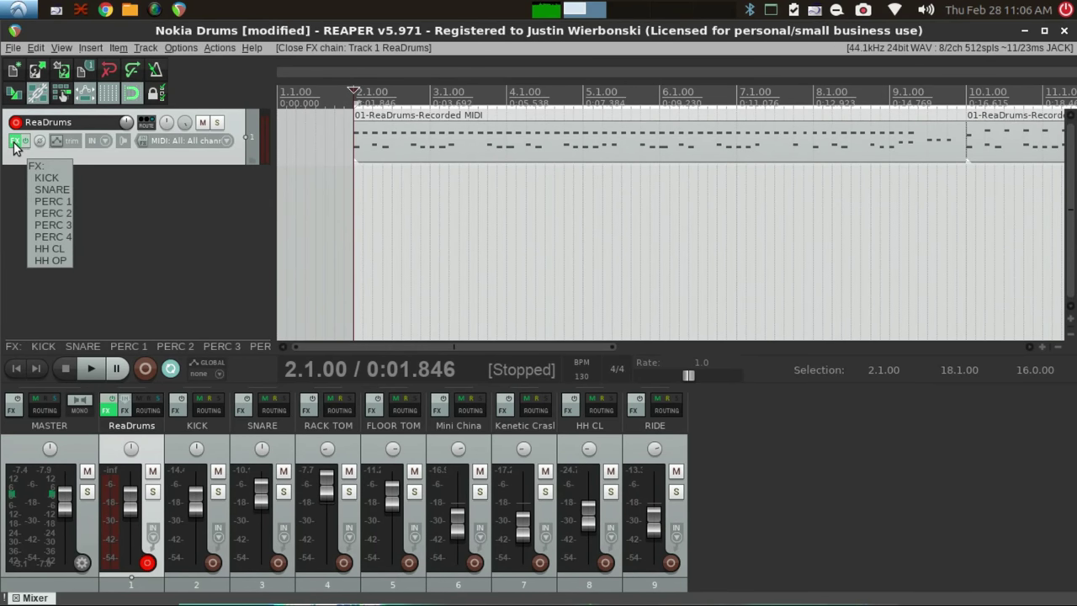
{"action": "left_click", "coordinate": [15, 143]}
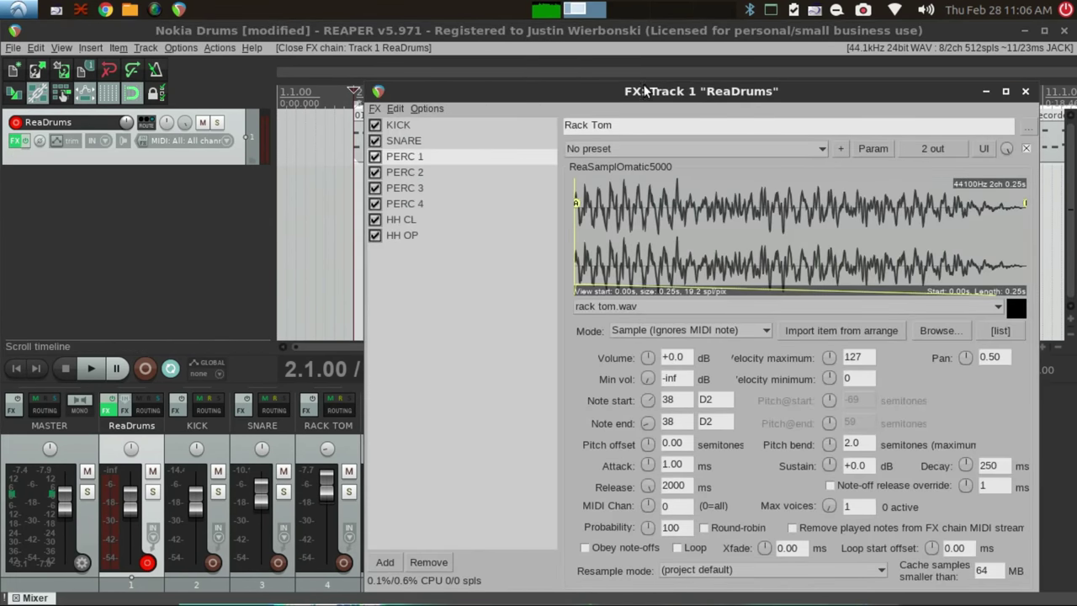
{"action": "left_click_drag", "start_coordinate": [646, 85], "coordinate": [454, 46]}
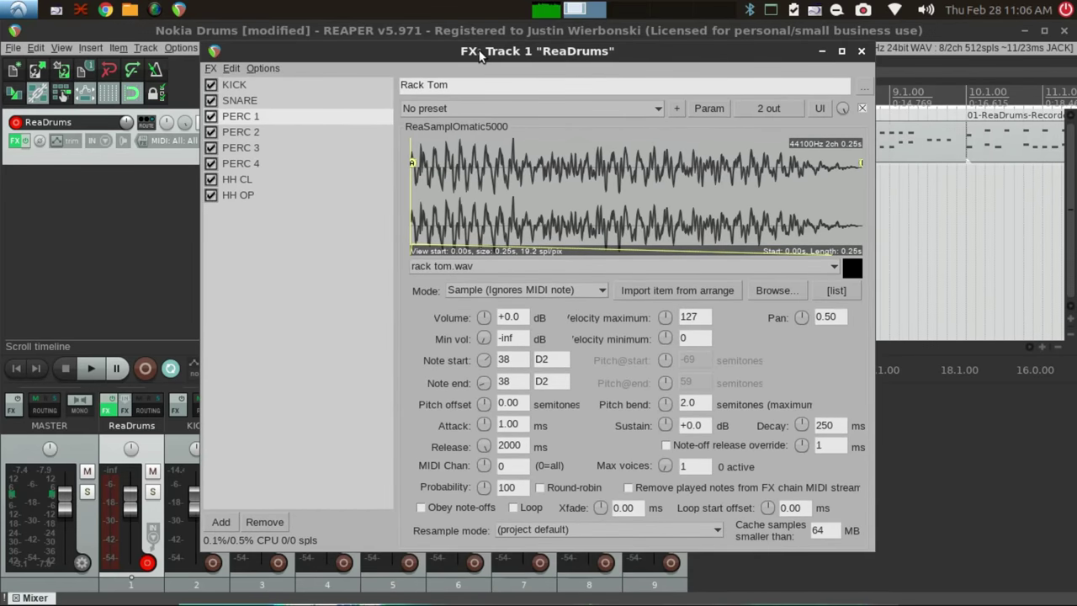
Step: Compare the sample and note assignments of the KICK and SNARE ReaSamplOmatic5000 instances, leaving SNARE selected
{"action": "left_click", "coordinate": [233, 88]}
{"action": "left_click", "coordinate": [258, 102]}
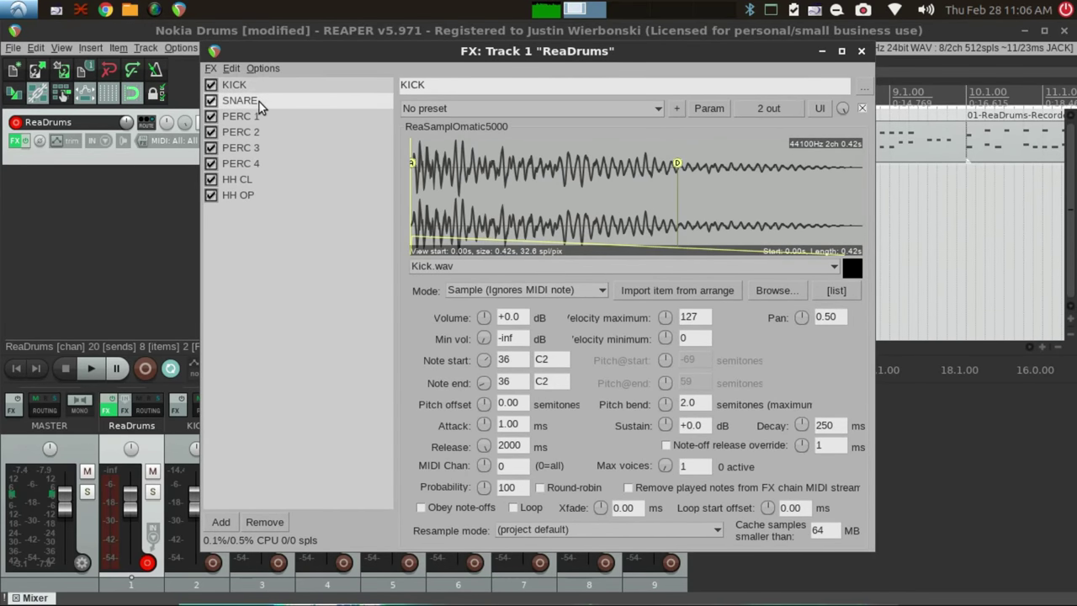
{"action": "left_click", "coordinate": [244, 86]}
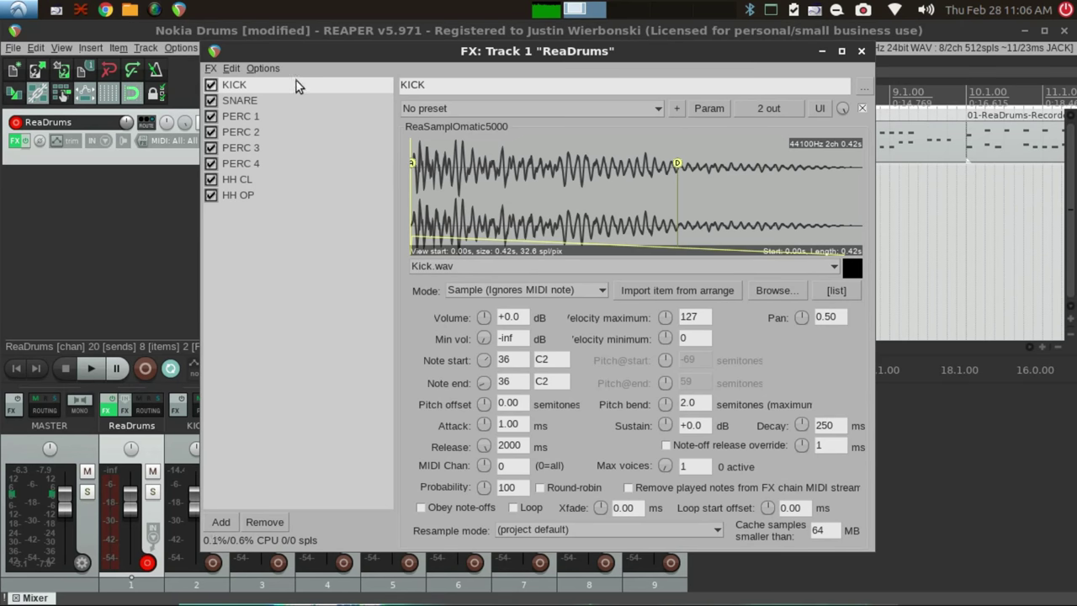
{"action": "left_click_drag", "start_coordinate": [337, 58], "coordinate": [404, 66]}
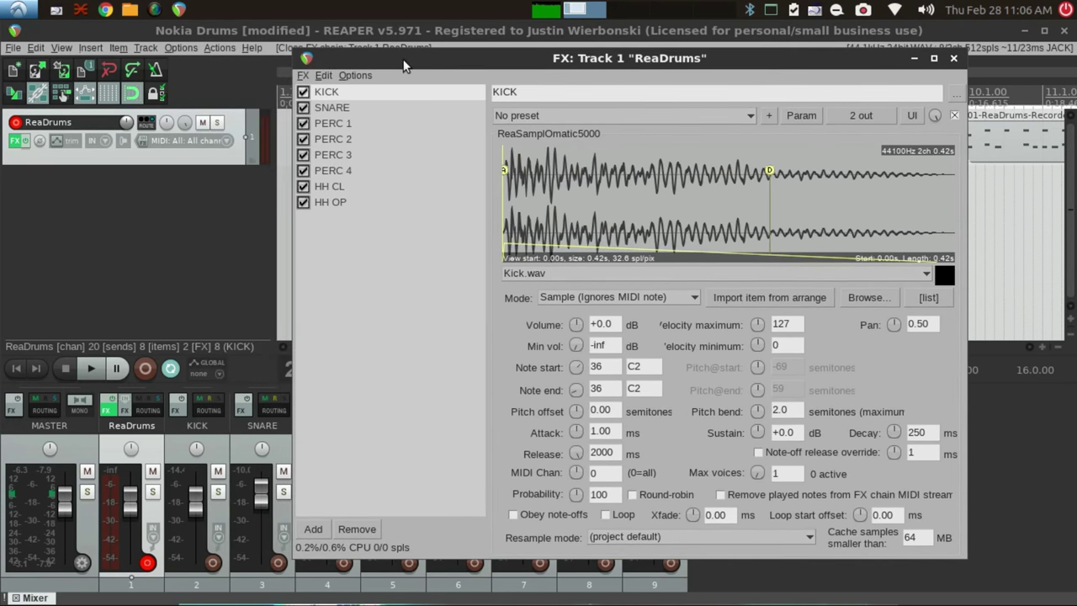
{"action": "left_click", "coordinate": [323, 110]}
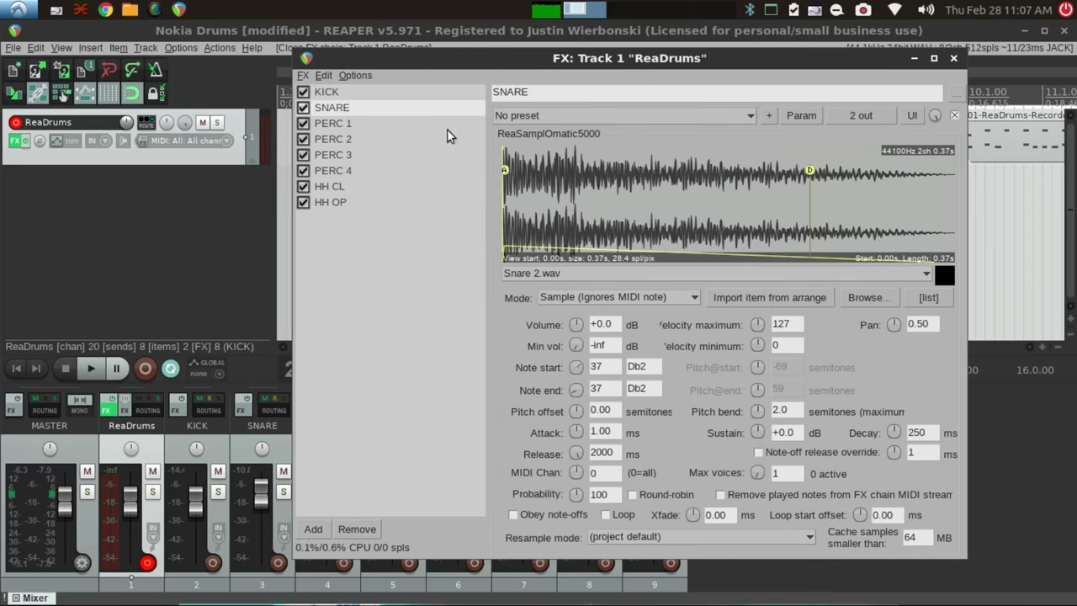
{"action": "left_click", "coordinate": [343, 93]}
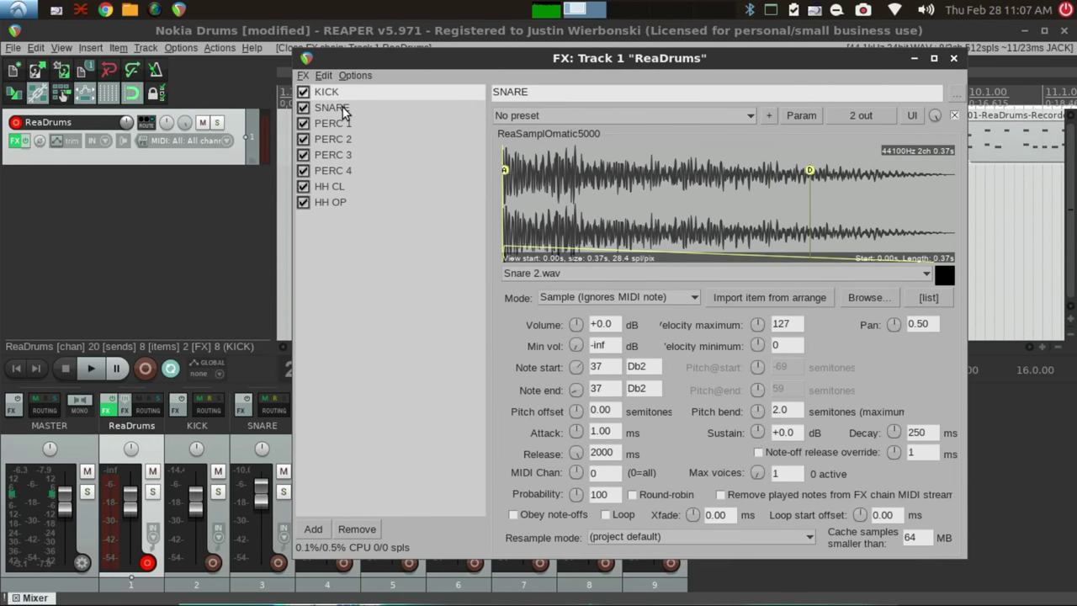
{"action": "left_click", "coordinate": [343, 109]}
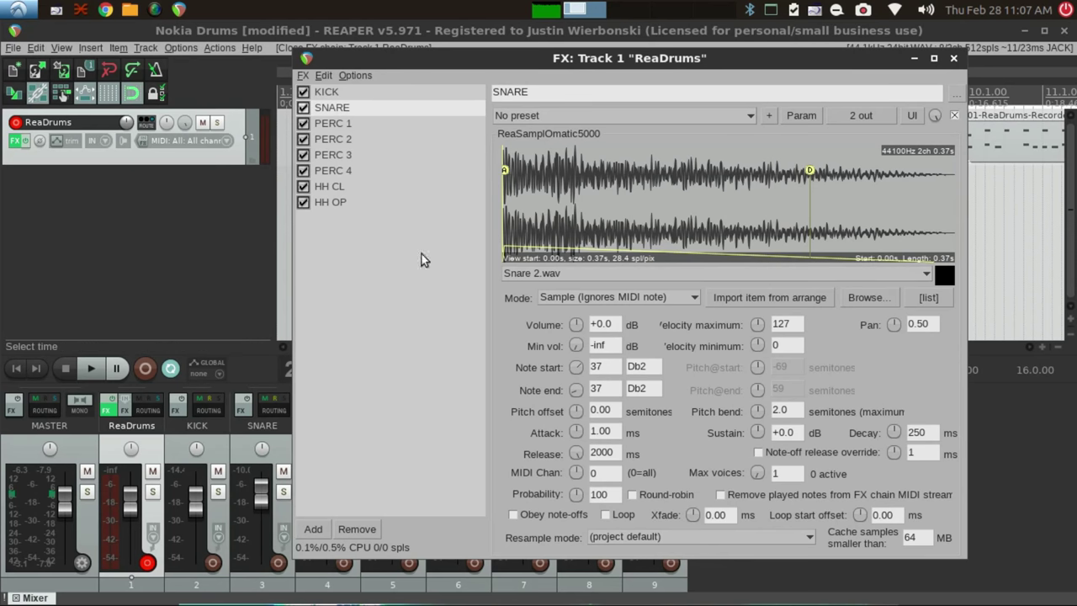
Step: Try out Snare 1.wav and Snare Flam.wav from the Nokia Drums folder as replacement samples in the SNARE sampler
{"action": "left_click", "coordinate": [131, 10]}
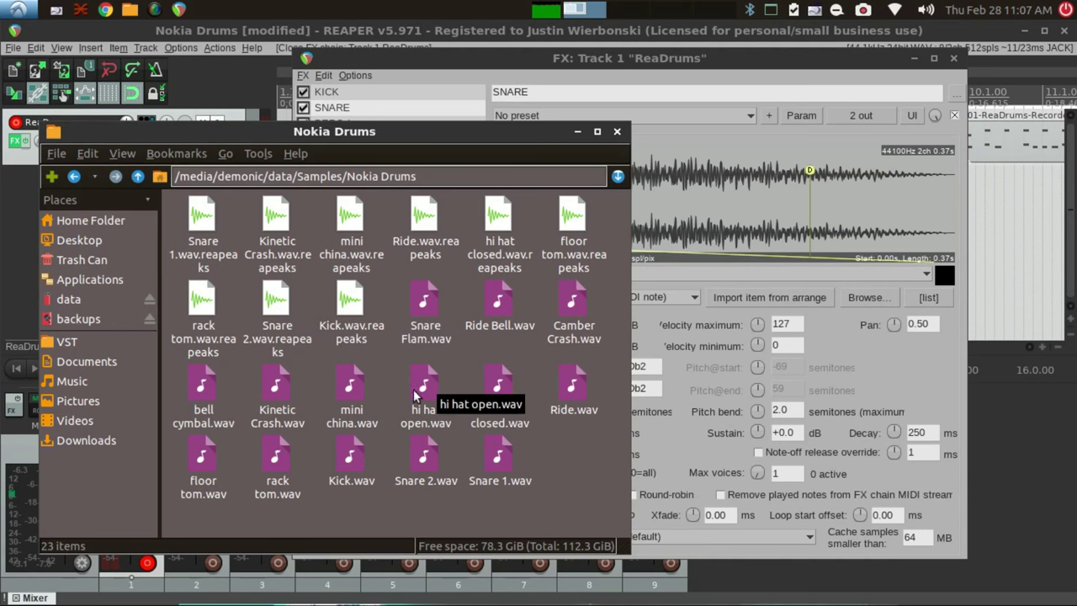
{"action": "left_click", "coordinate": [505, 457]}
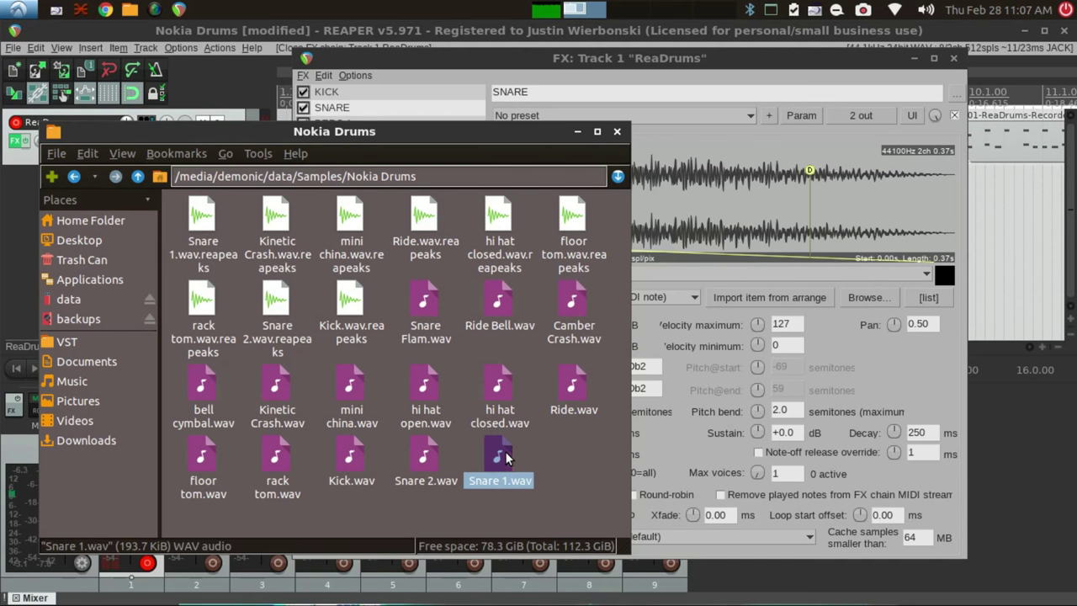
{"action": "left_click_drag", "start_coordinate": [505, 456], "coordinate": [722, 210]}
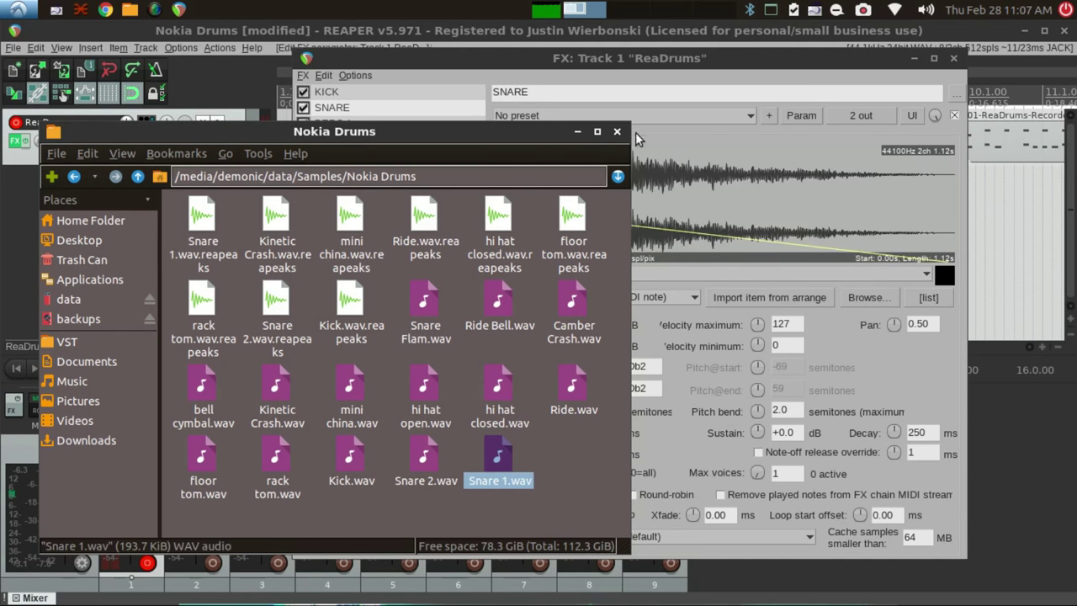
{"action": "left_click_drag", "start_coordinate": [543, 136], "coordinate": [566, 280]}
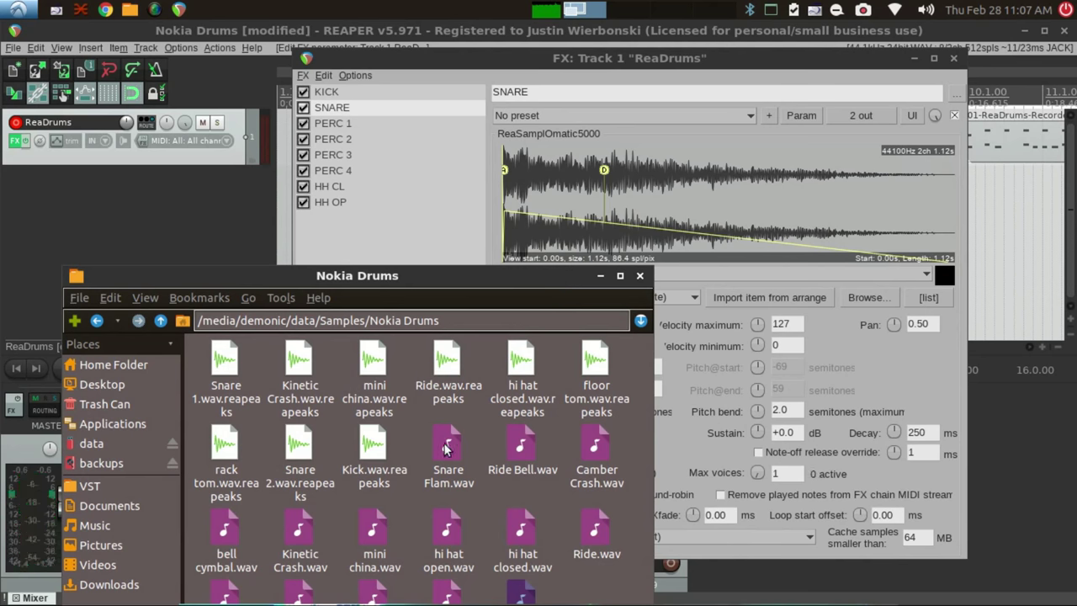
{"action": "left_click_drag", "start_coordinate": [447, 446], "coordinate": [562, 188]}
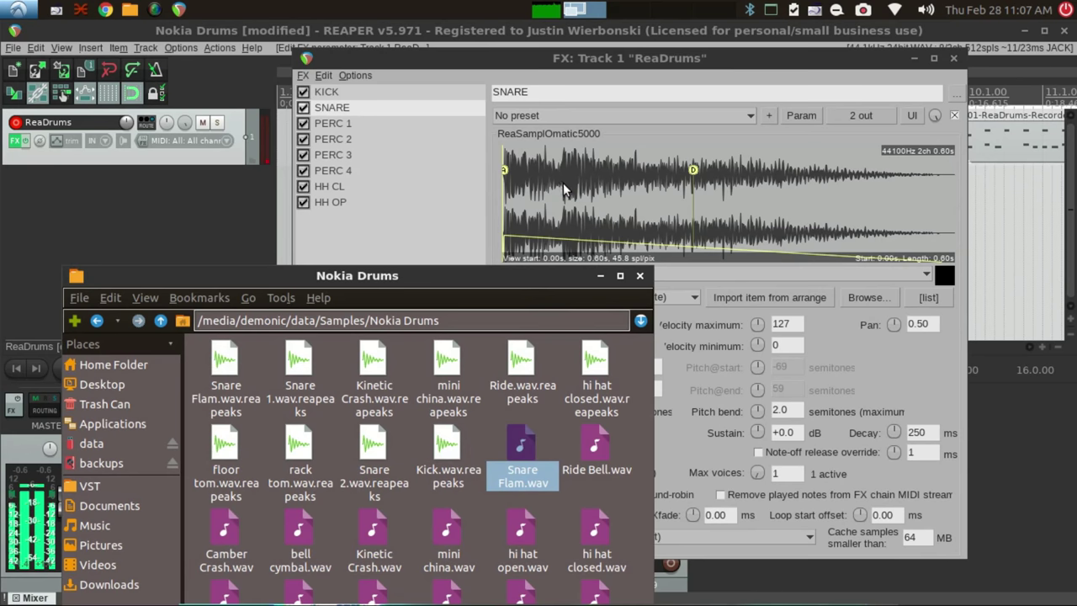
Step: Load Snare 2.wav from the Nokia Drums folder into the SNARE sampler, and close the folder and FX chain windows
{"action": "left_click_drag", "start_coordinate": [549, 280], "coordinate": [583, 136]}
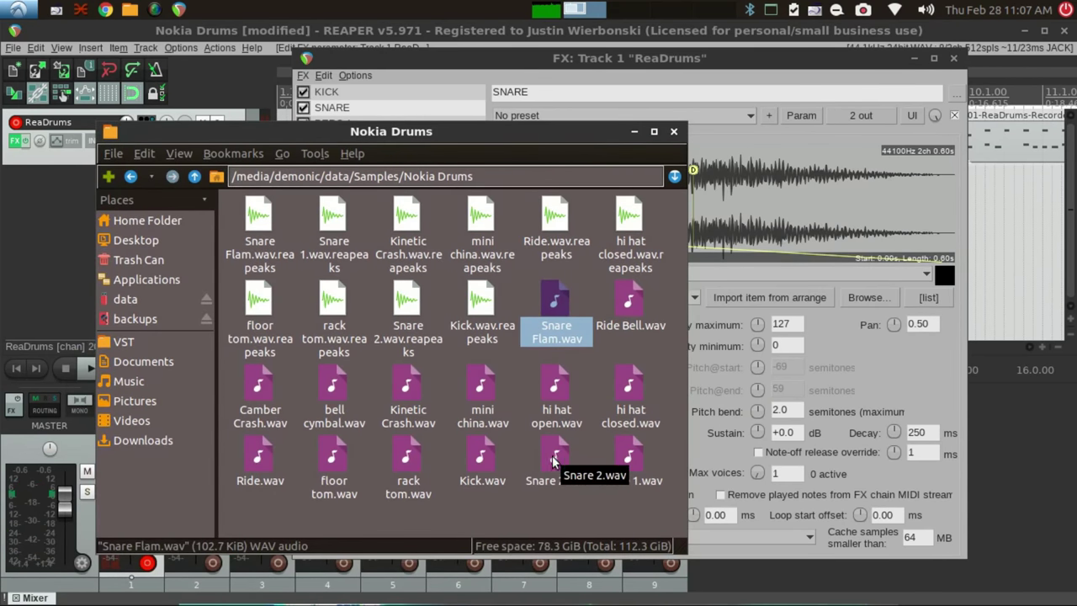
{"action": "left_click_drag", "start_coordinate": [556, 464], "coordinate": [774, 189]}
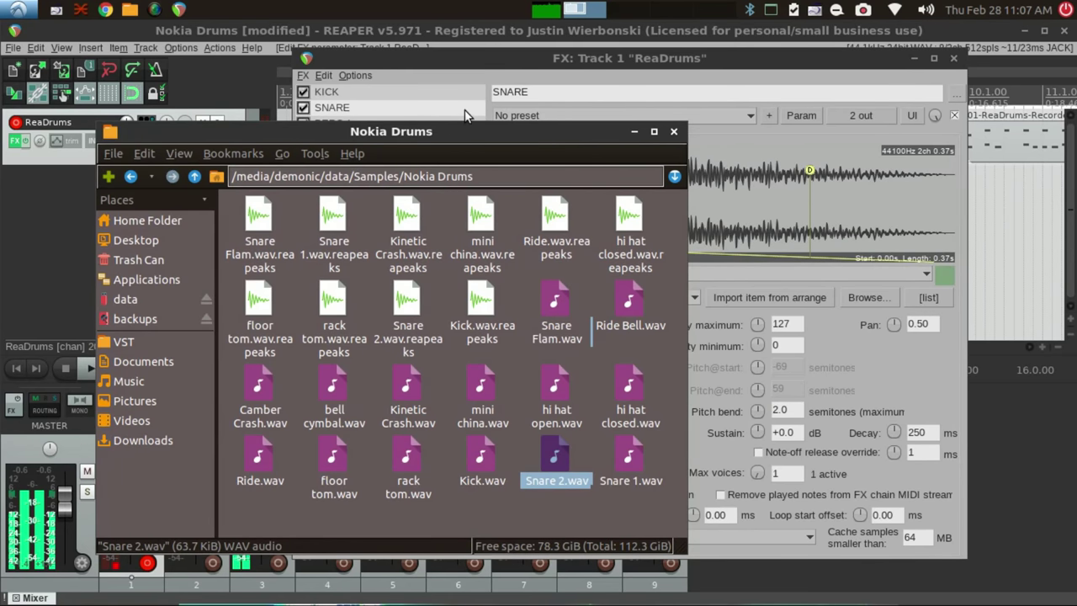
{"action": "left_click_drag", "start_coordinate": [549, 126], "coordinate": [643, 154]}
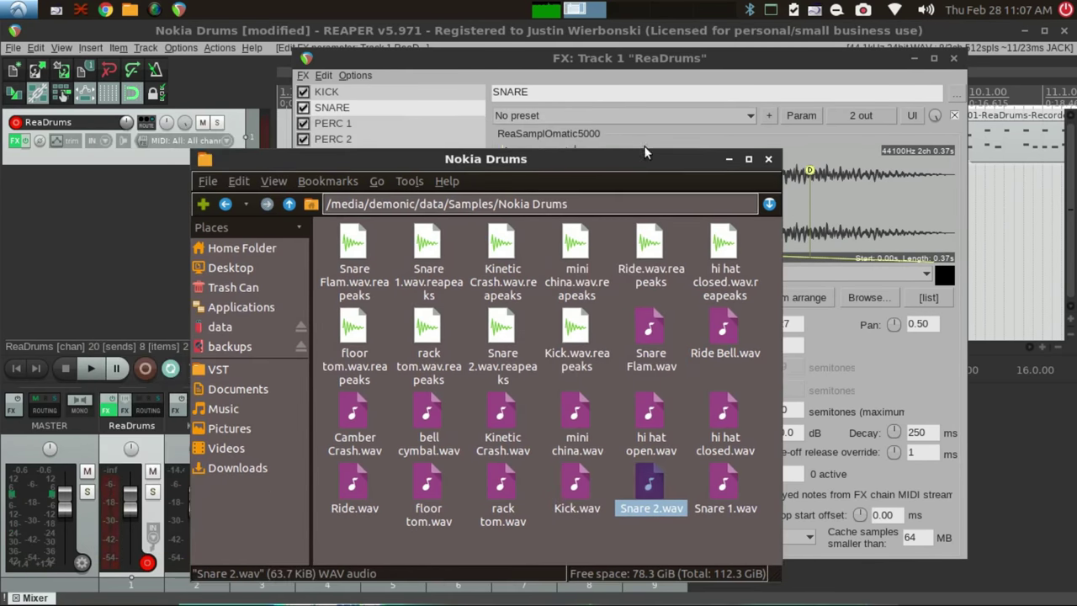
{"action": "left_click", "coordinate": [769, 159]}
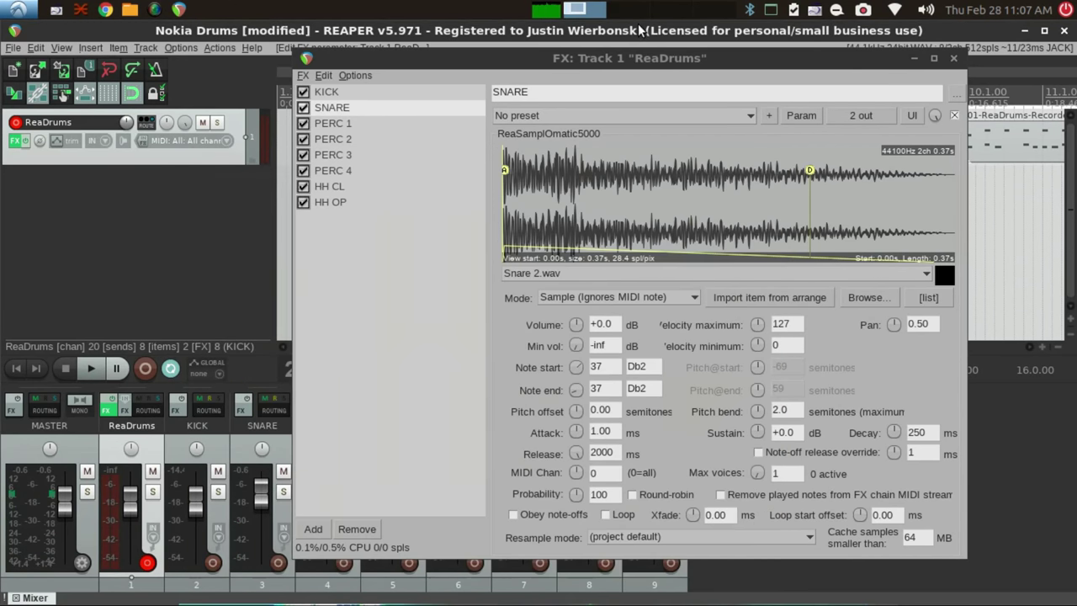
{"action": "left_click", "coordinate": [953, 58]}
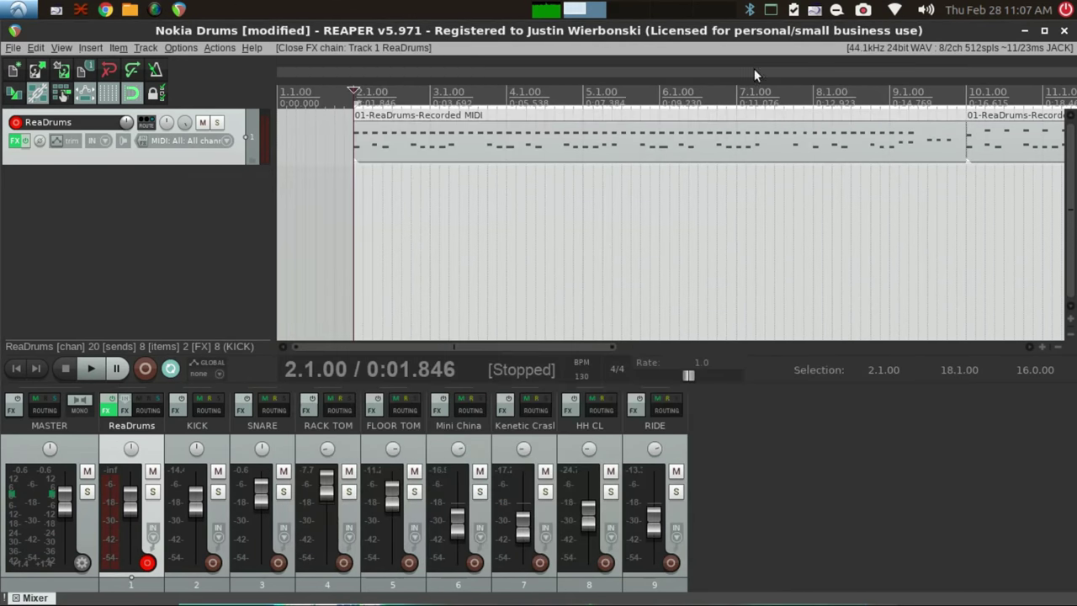
Step: Play the recorded MIDI drum pattern on the ReaDrums track from measure 2 and stop it
{"action": "left_click", "coordinate": [94, 371]}
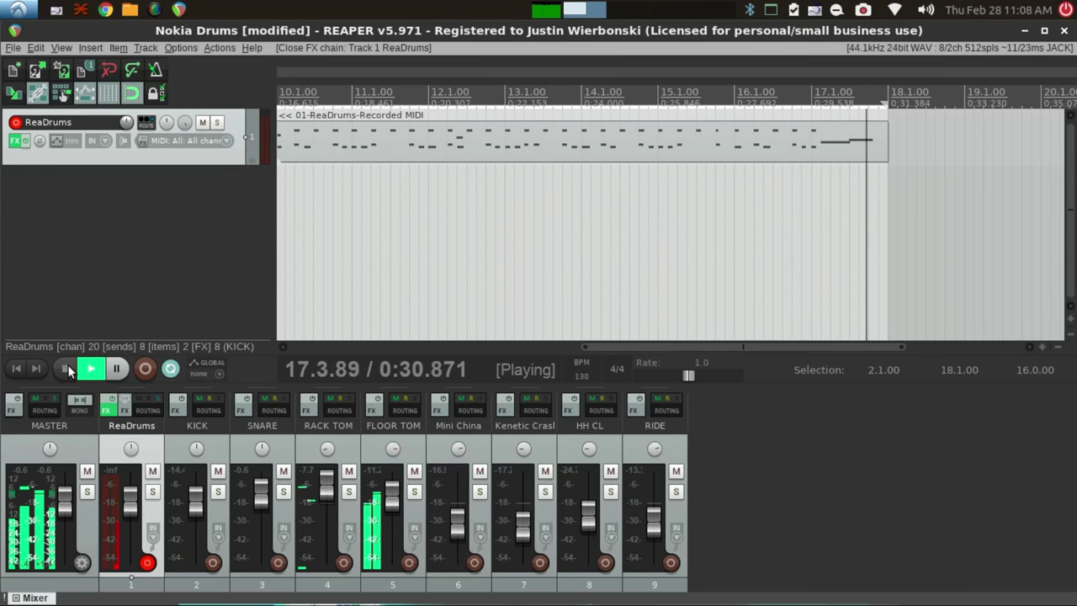
{"action": "left_click", "coordinate": [67, 368]}
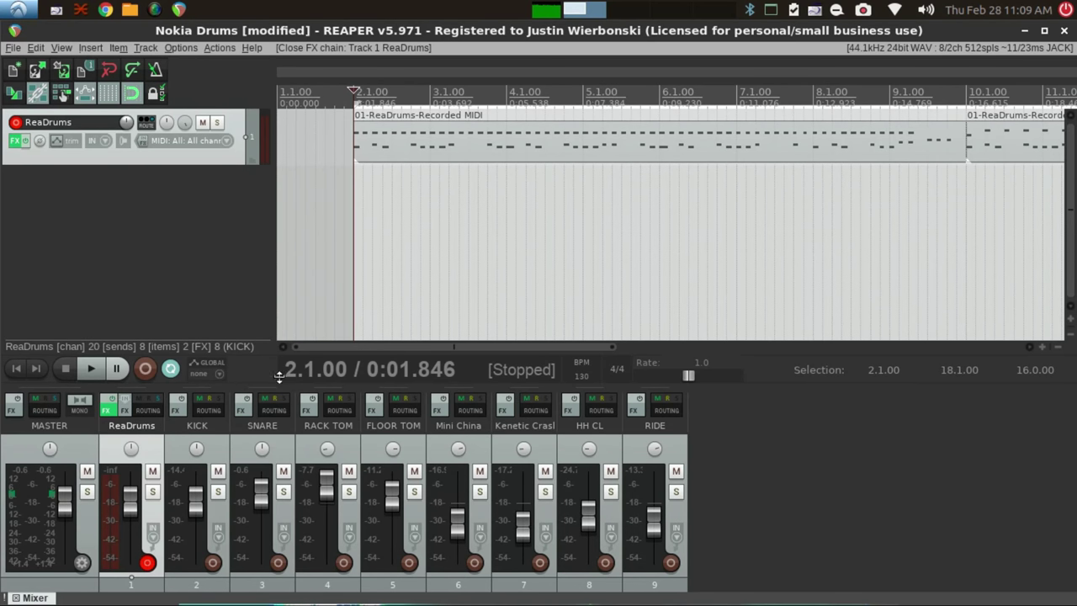
Step: Add the ReaVerb (Cockos) effect from the Reverb category to the SNARE track
{"action": "left_click", "coordinate": [244, 411]}
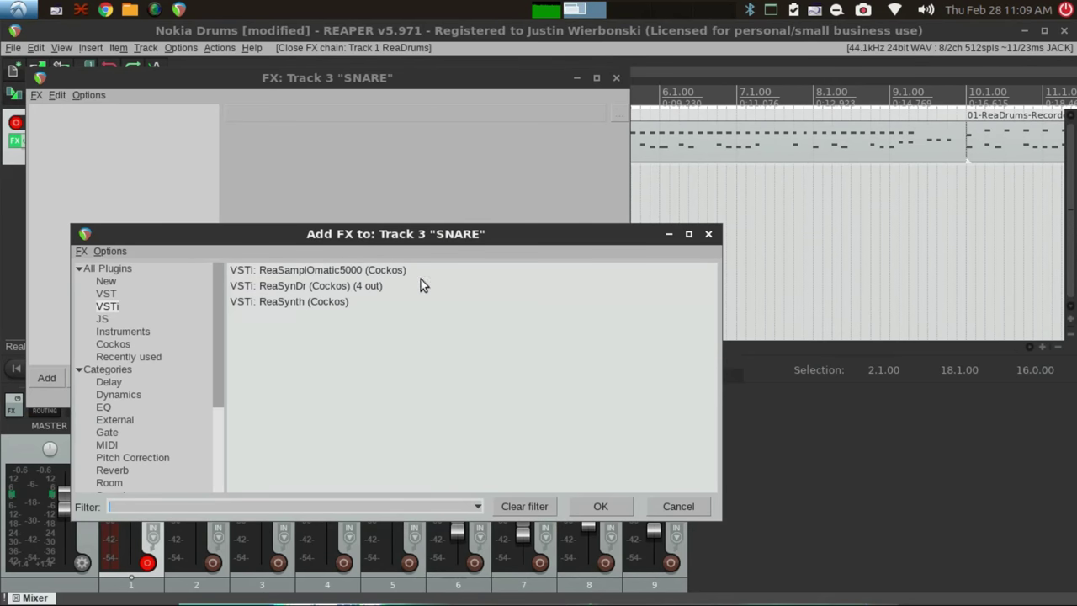
{"action": "left_click", "coordinate": [119, 395]}
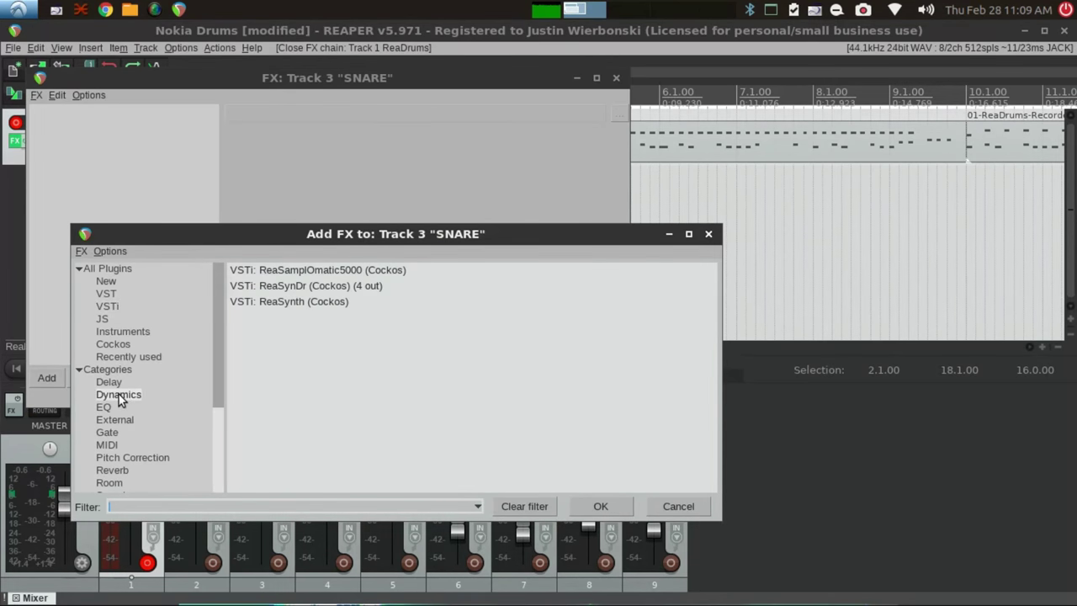
{"action": "left_click", "coordinate": [122, 468]}
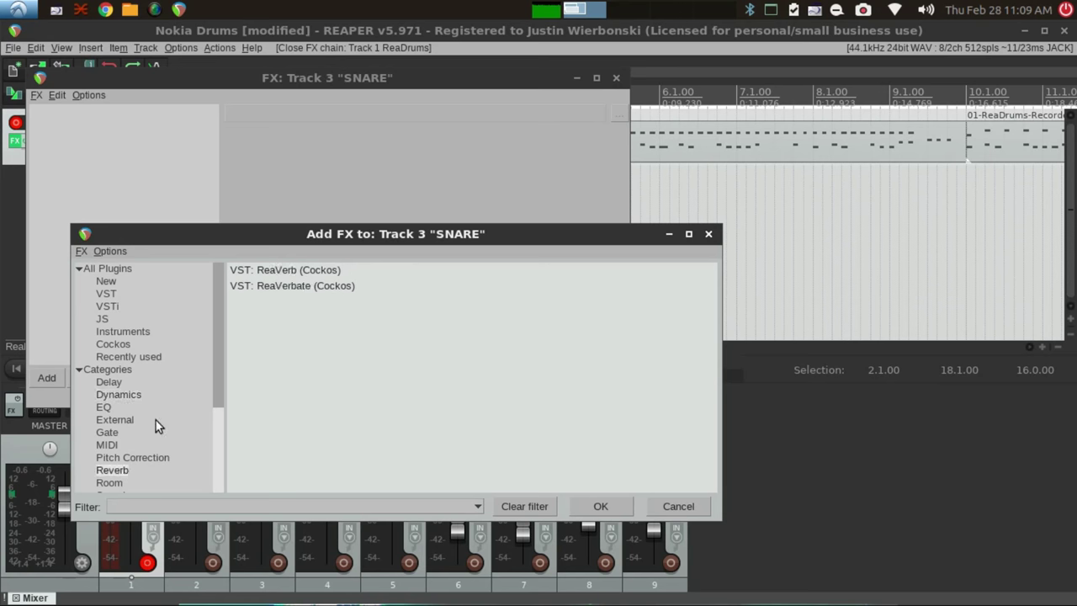
{"action": "left_click", "coordinate": [116, 484]}
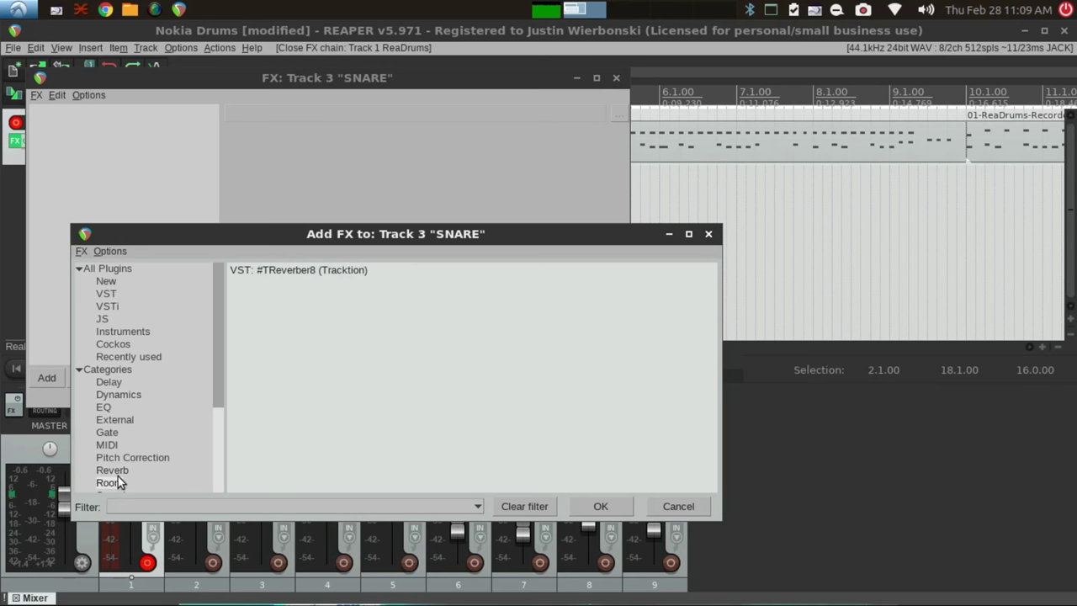
{"action": "left_click", "coordinate": [117, 470]}
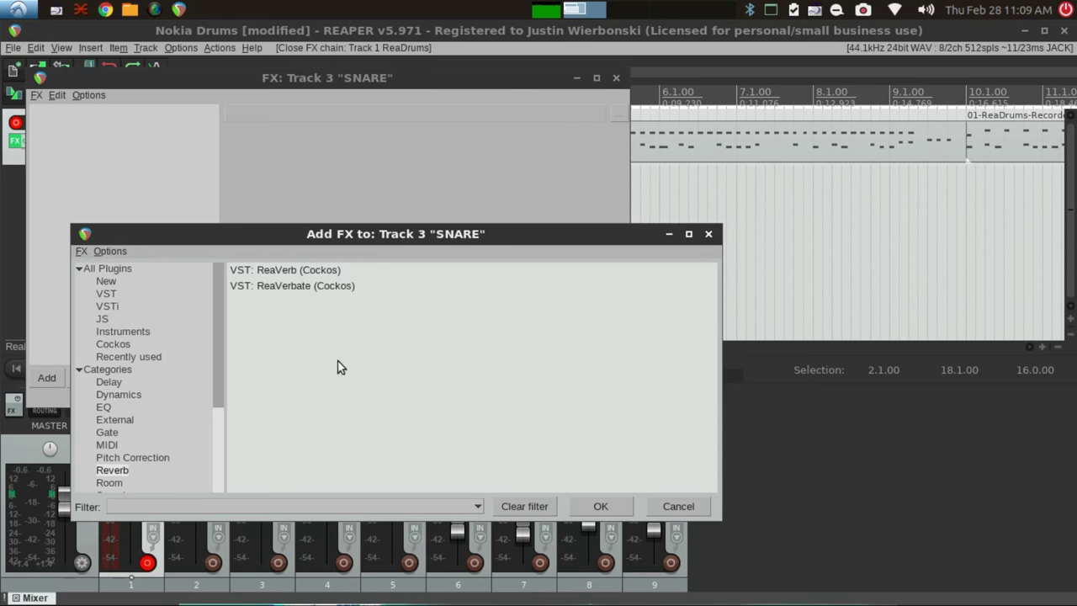
{"action": "double_click", "coordinate": [279, 271]}
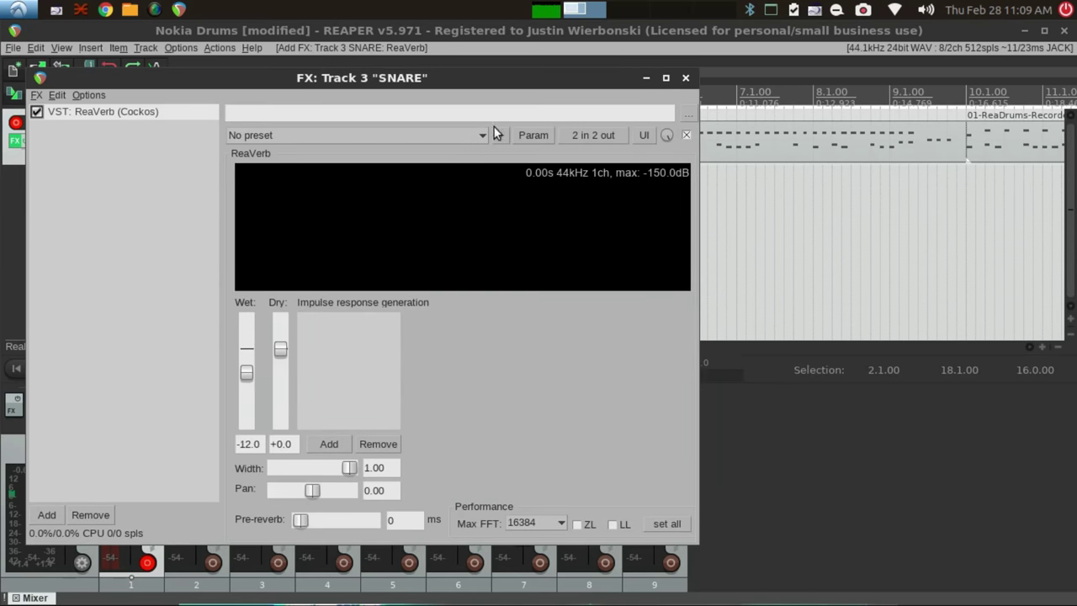
Step: Load the sweetverbo preset in the SNARE track's ReaVerb and start playing the drum pattern
{"action": "left_click", "coordinate": [476, 135]}
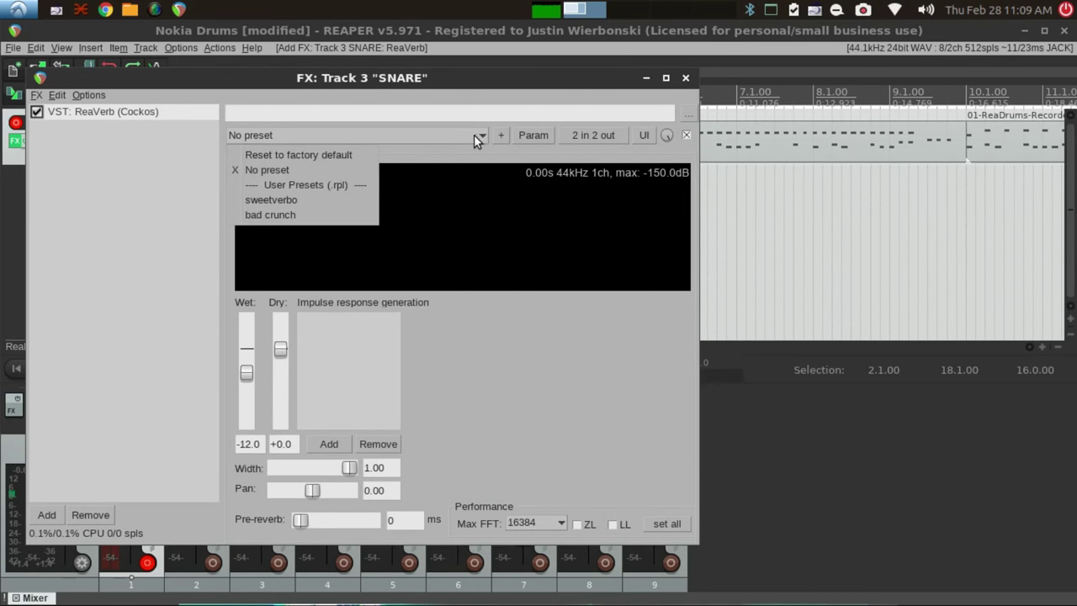
{"action": "left_click", "coordinate": [316, 201]}
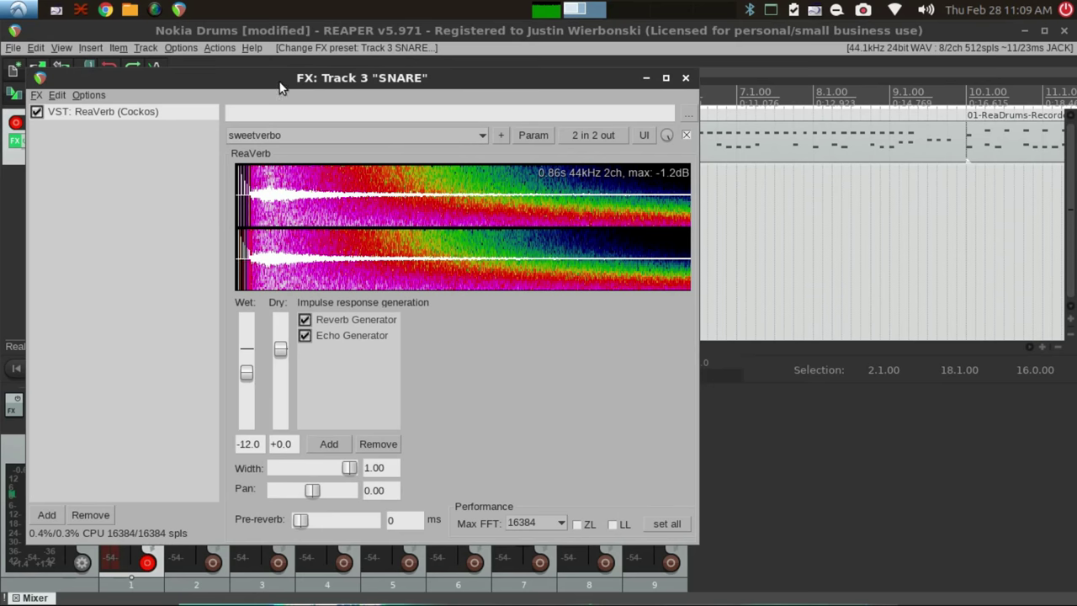
{"action": "left_click_drag", "start_coordinate": [280, 83], "coordinate": [489, 86]}
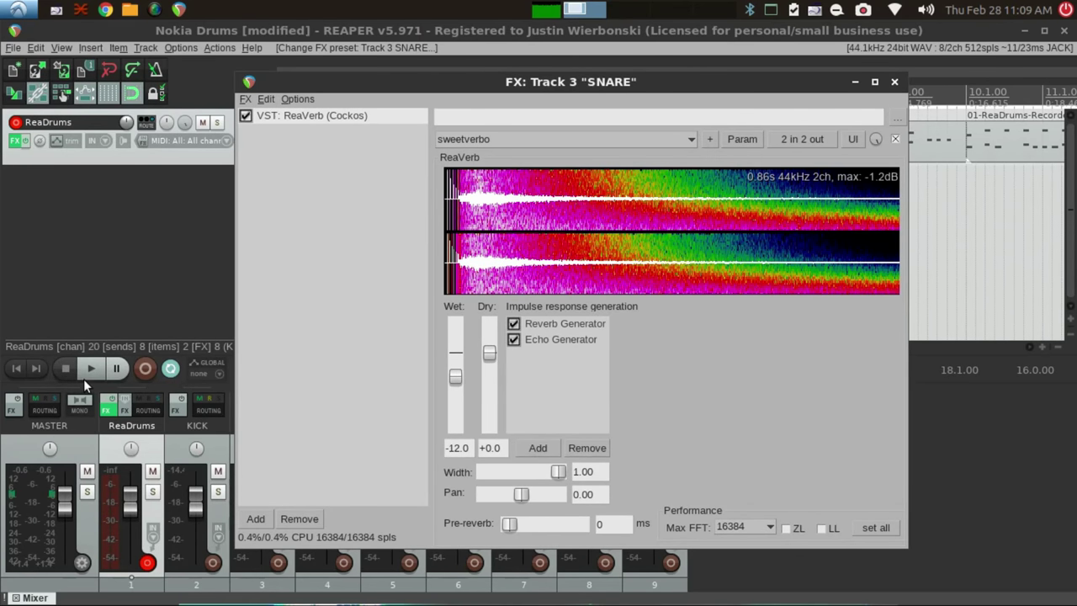
{"action": "left_click", "coordinate": [85, 376]}
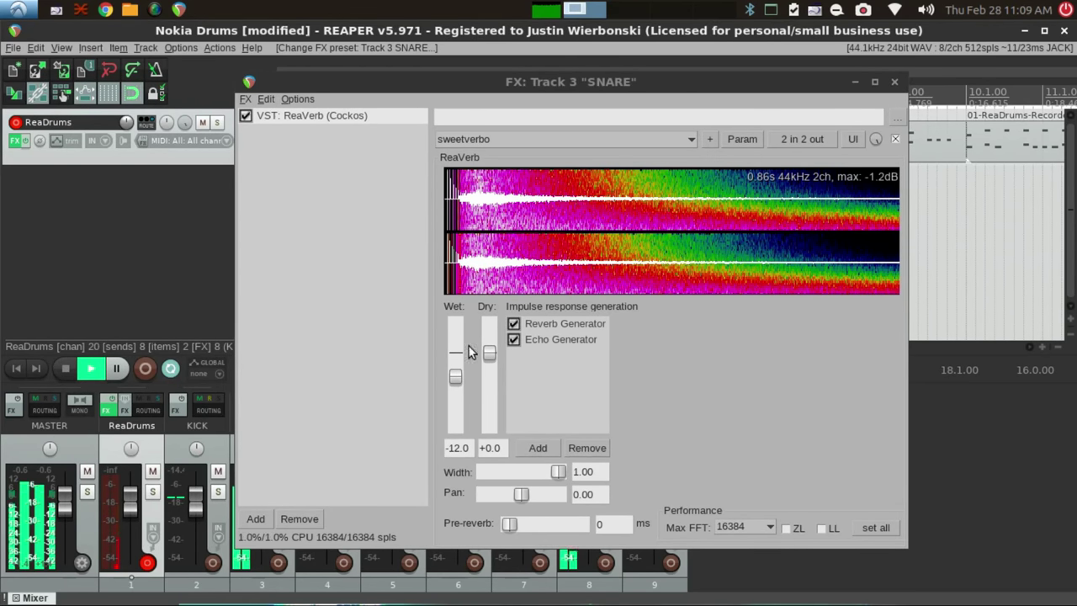
Step: Adjust the SNARE reverb during playback to about -33.6 dB wet, -0.72 width and 0.02 pan
{"action": "left_click_drag", "start_coordinate": [457, 376], "coordinate": [454, 398]}
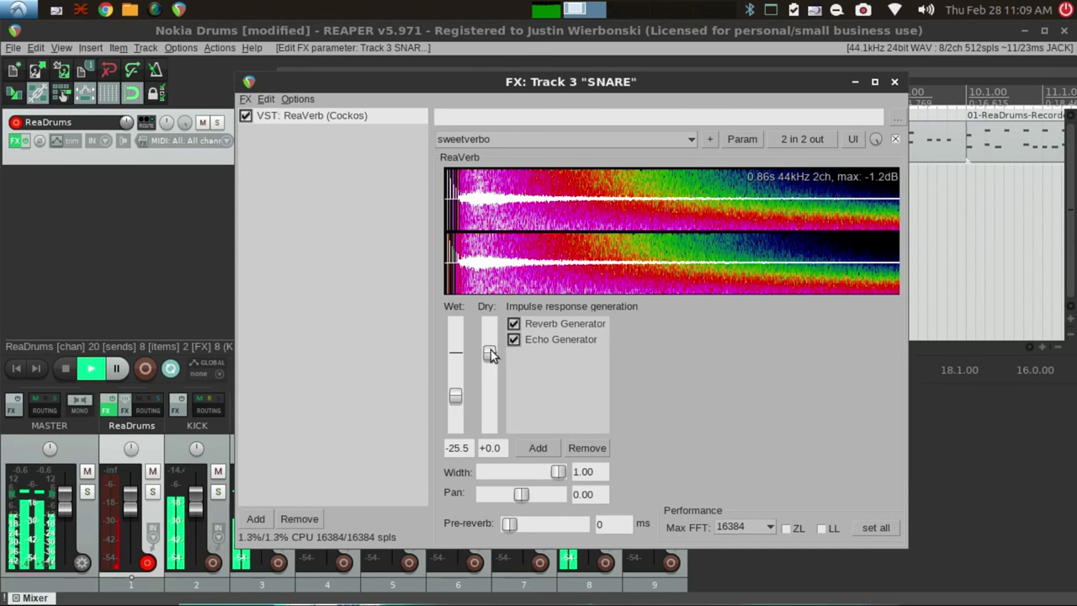
{"action": "left_click_drag", "start_coordinate": [559, 473], "coordinate": [519, 484]}
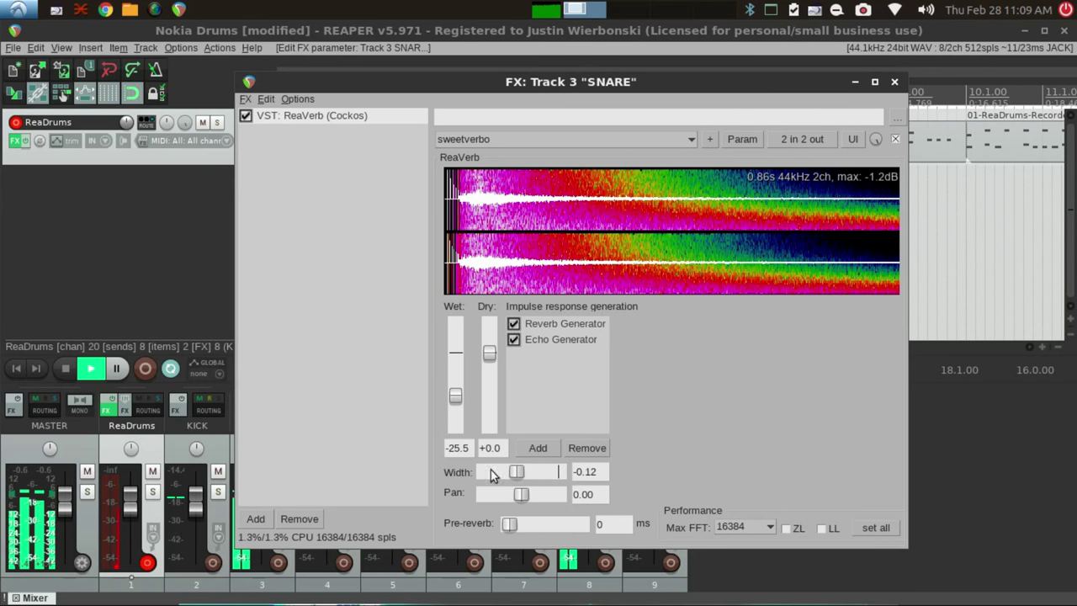
{"action": "left_click_drag", "start_coordinate": [504, 499], "coordinate": [495, 473]}
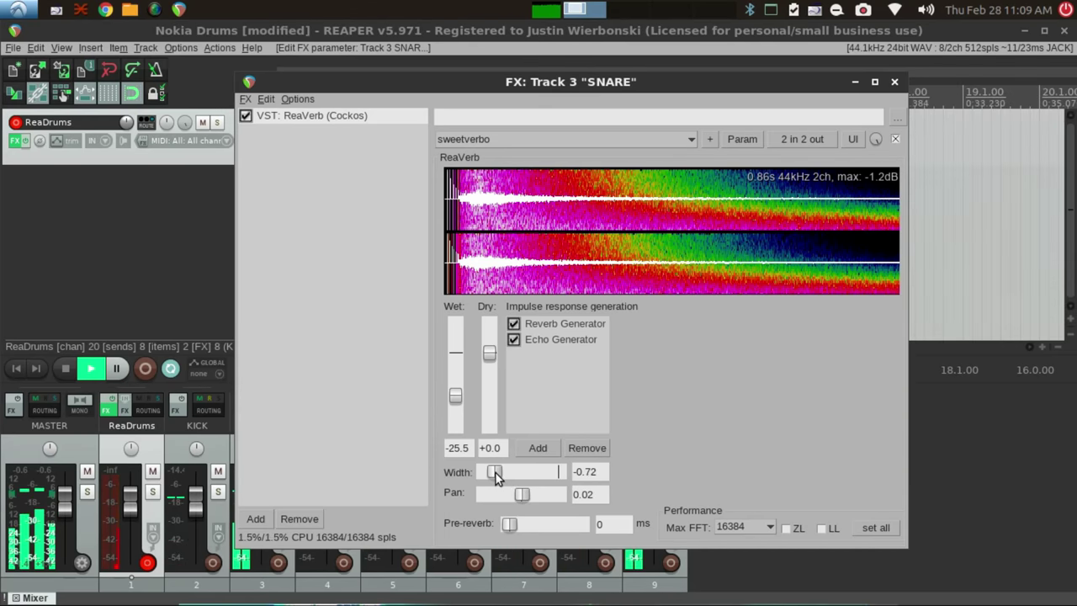
{"action": "left_click_drag", "start_coordinate": [457, 395], "coordinate": [456, 402]}
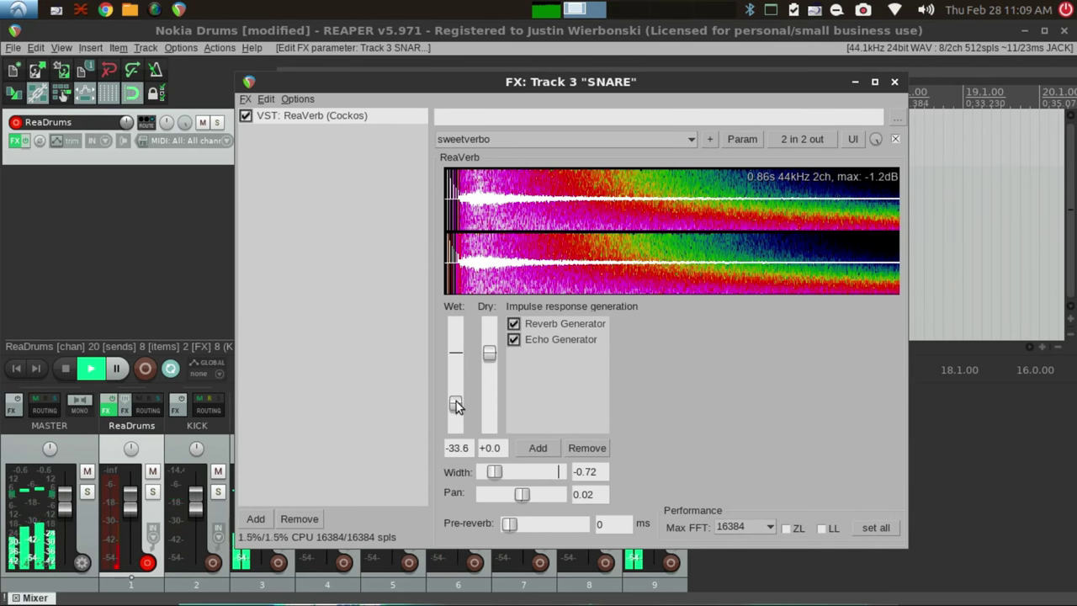
Step: Switch the SNARE reverb to the bad crunch preset, lower its wet level to about -19.7 dB, and close the FX window
{"action": "left_click", "coordinate": [597, 139]}
{"action": "left_click", "coordinate": [533, 204]}
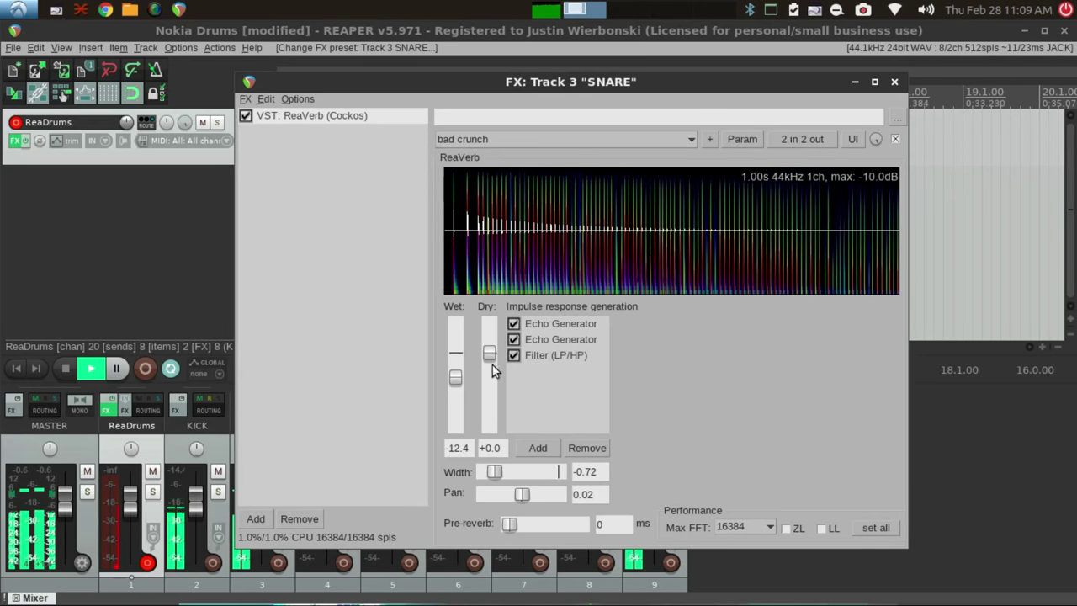
{"action": "left_click_drag", "start_coordinate": [456, 379], "coordinate": [456, 392]}
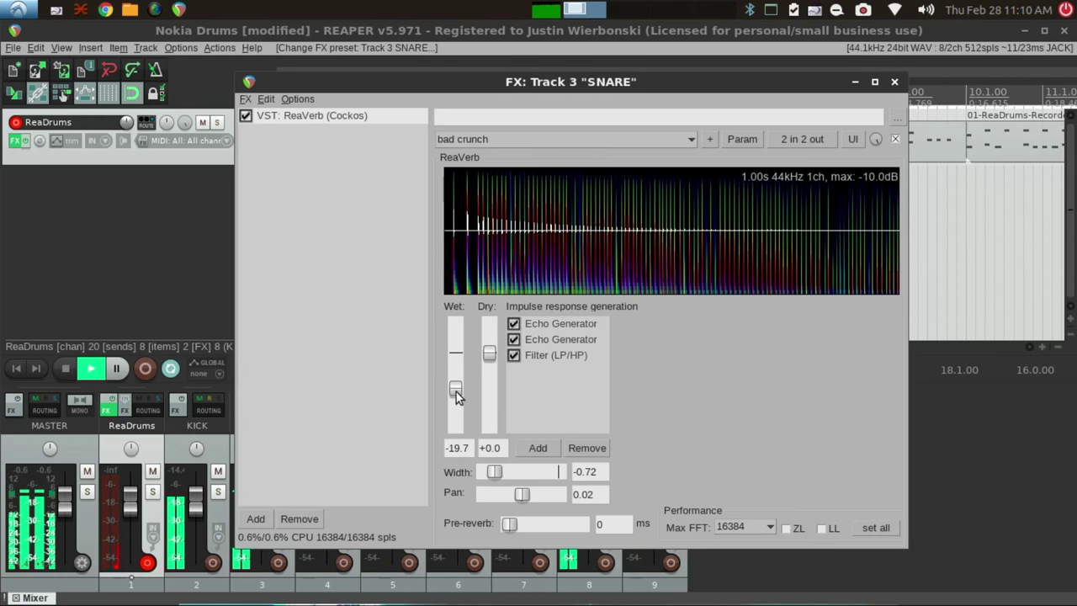
{"action": "left_click", "coordinate": [895, 82]}
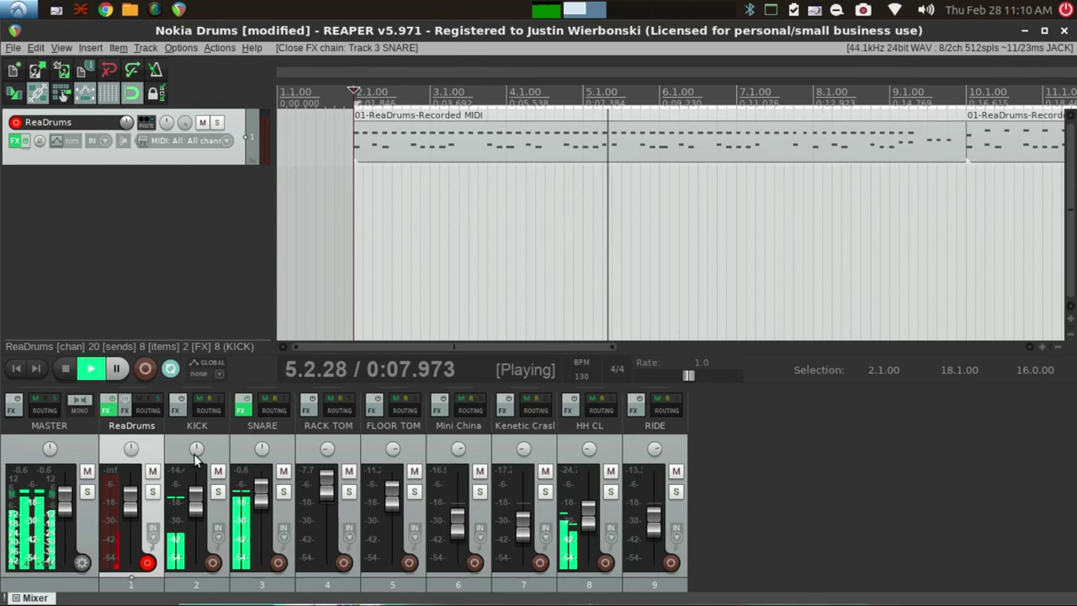
Step: Add the ReaDelay (Cockos) effect to the KICK track and load its stock - slap fb preset
{"action": "left_click", "coordinate": [173, 410]}
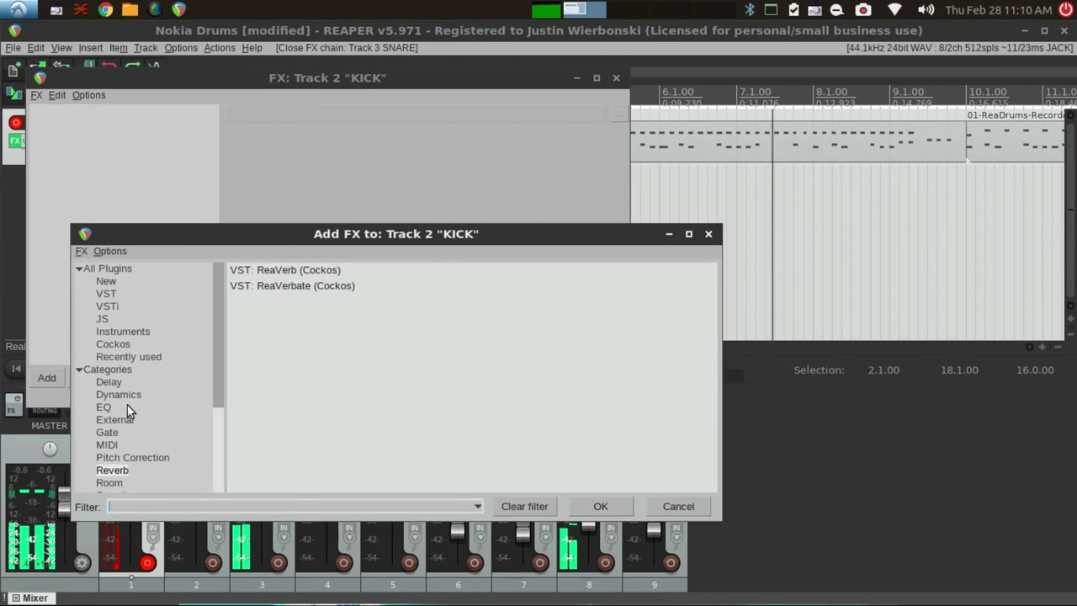
{"action": "left_click", "coordinate": [109, 382]}
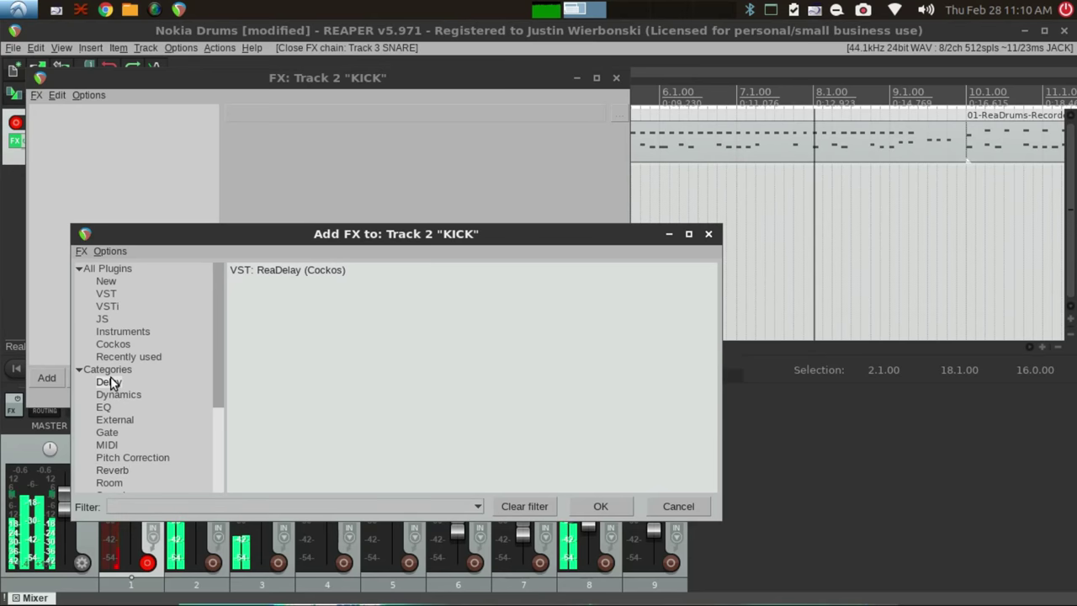
{"action": "double_click", "coordinate": [313, 272]}
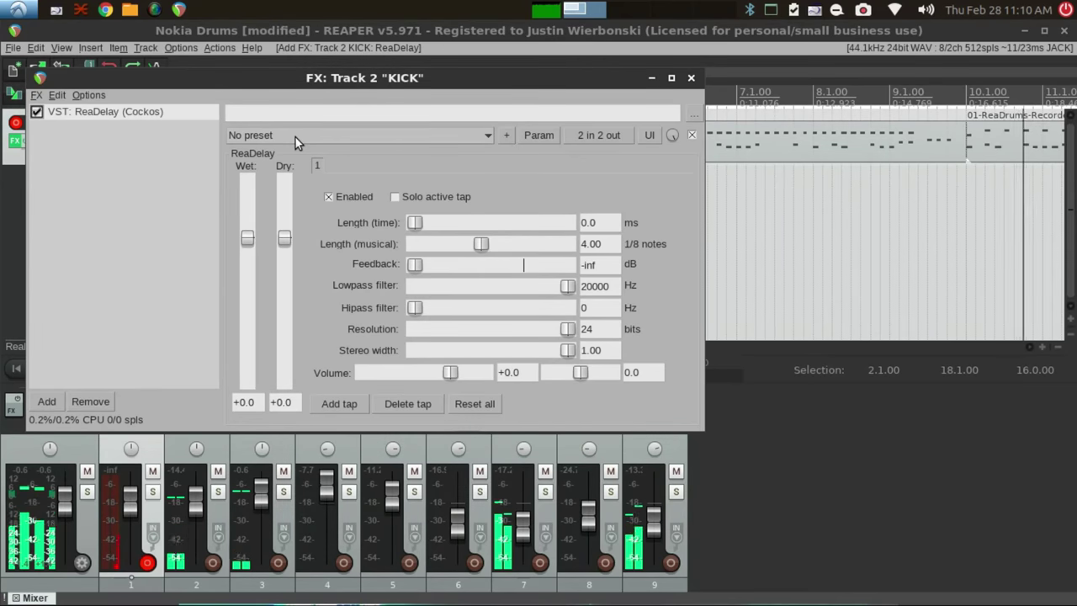
{"action": "left_click", "coordinate": [295, 137]}
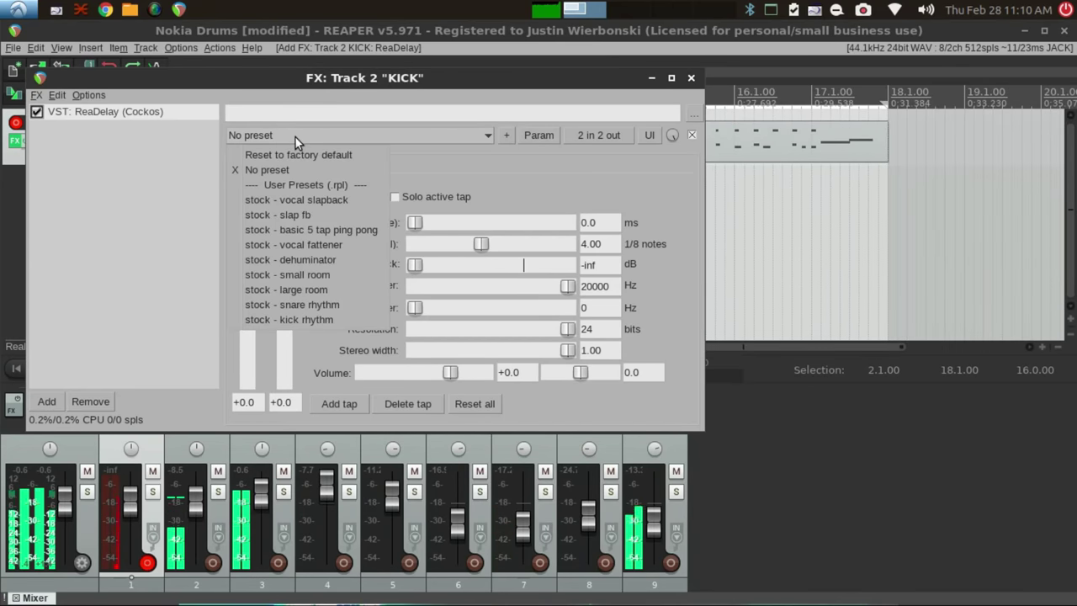
{"action": "left_click", "coordinate": [355, 216]}
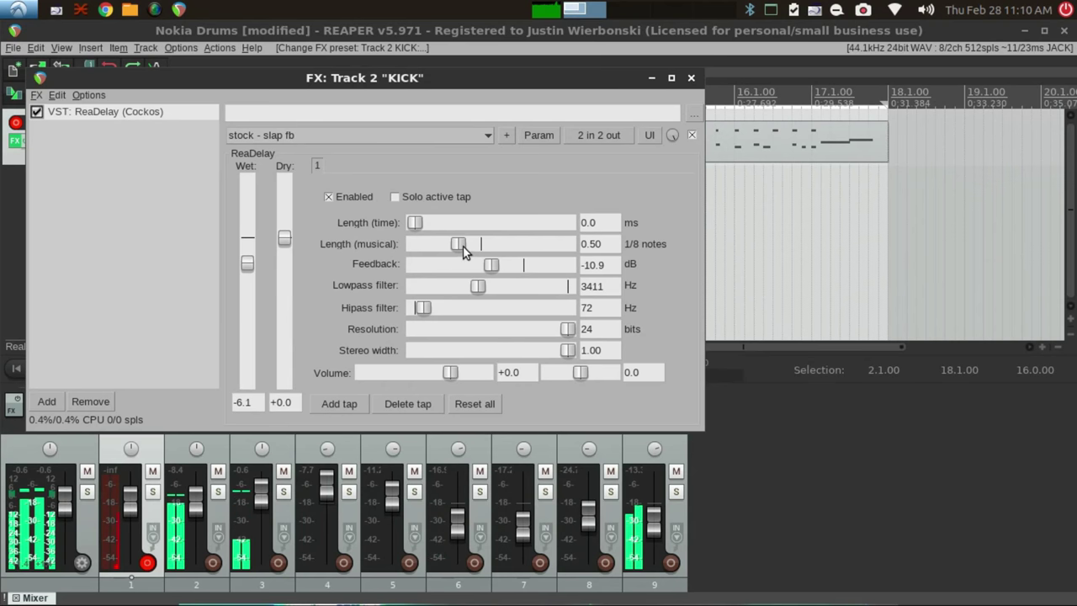
Step: Set the KICK delay's feedback to about -34.4 dB and musical length to 0.20 eighth notes, and close the FX window
{"action": "left_click_drag", "start_coordinate": [488, 266], "coordinate": [425, 270]}
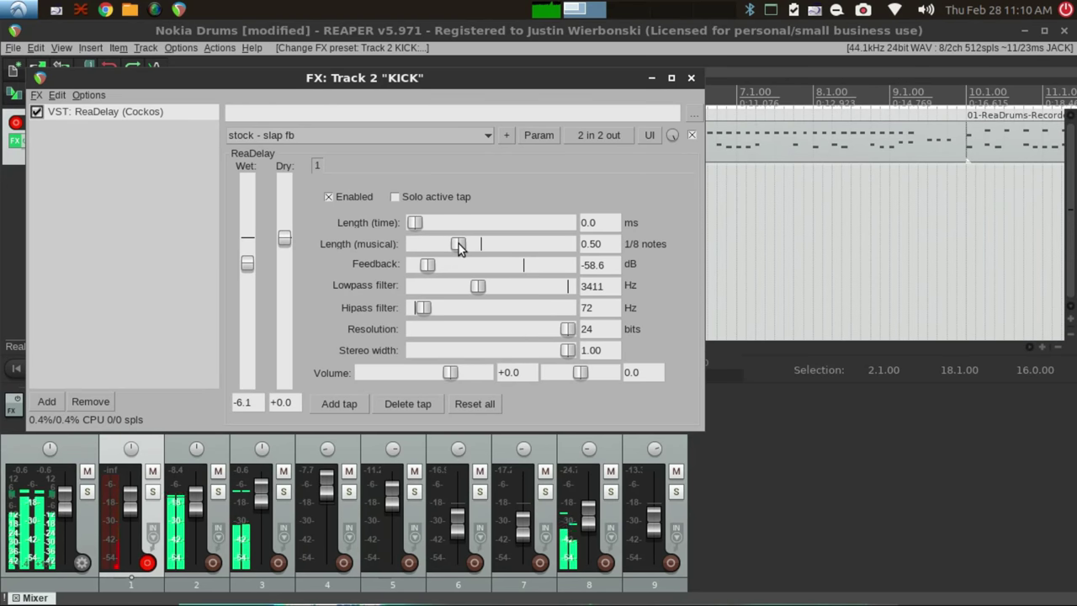
{"action": "left_click_drag", "start_coordinate": [458, 243], "coordinate": [449, 265]}
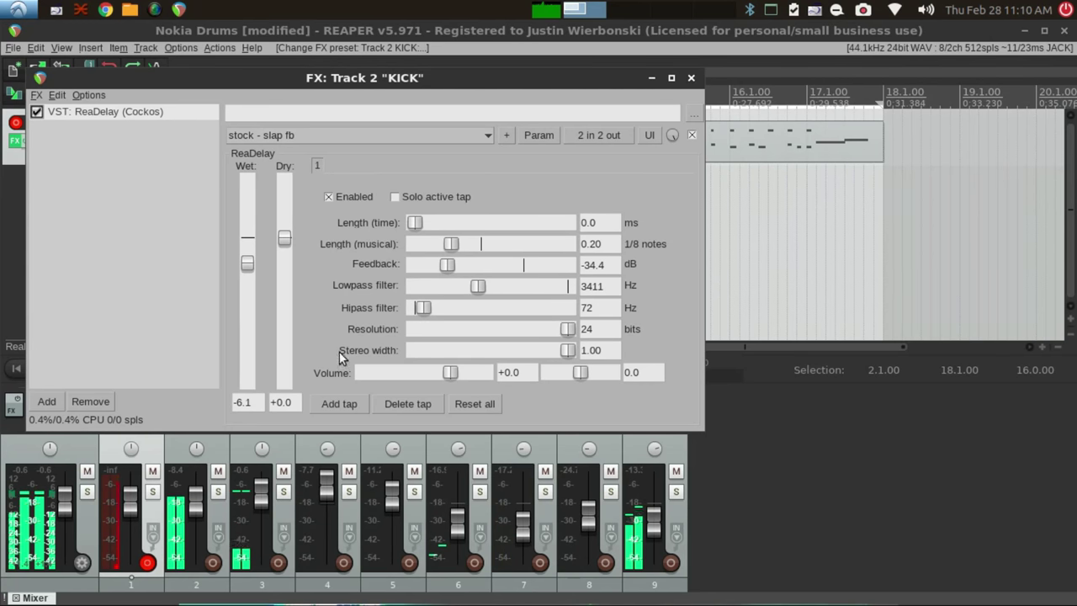
{"action": "left_click", "coordinate": [691, 78]}
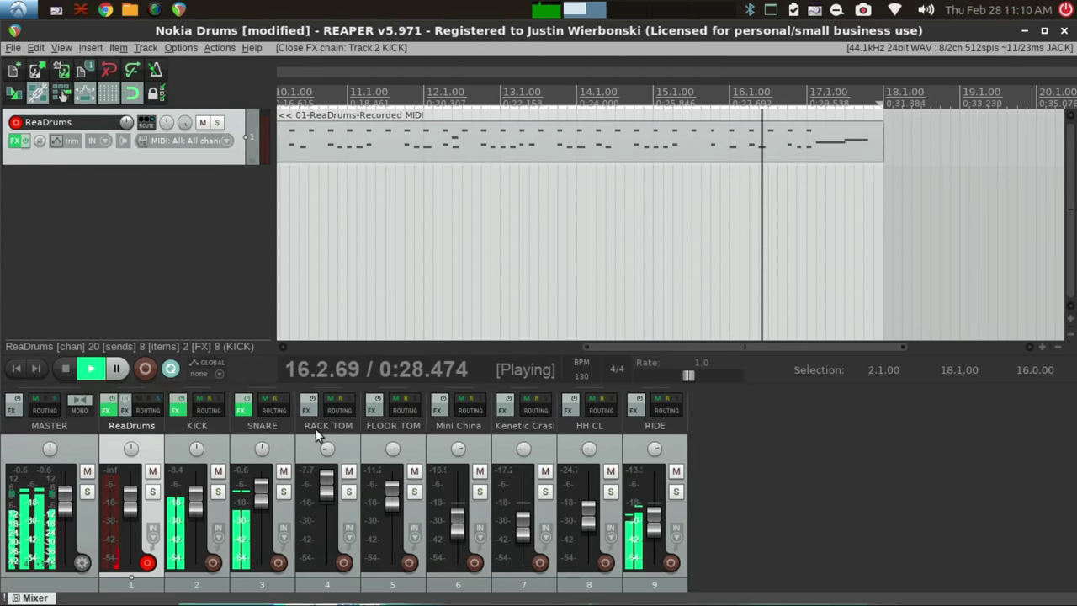
Step: Recheck the ReaDelay settings on the KICK track, close them, listen to the drum pattern, and stop playback
{"action": "left_click", "coordinate": [177, 410]}
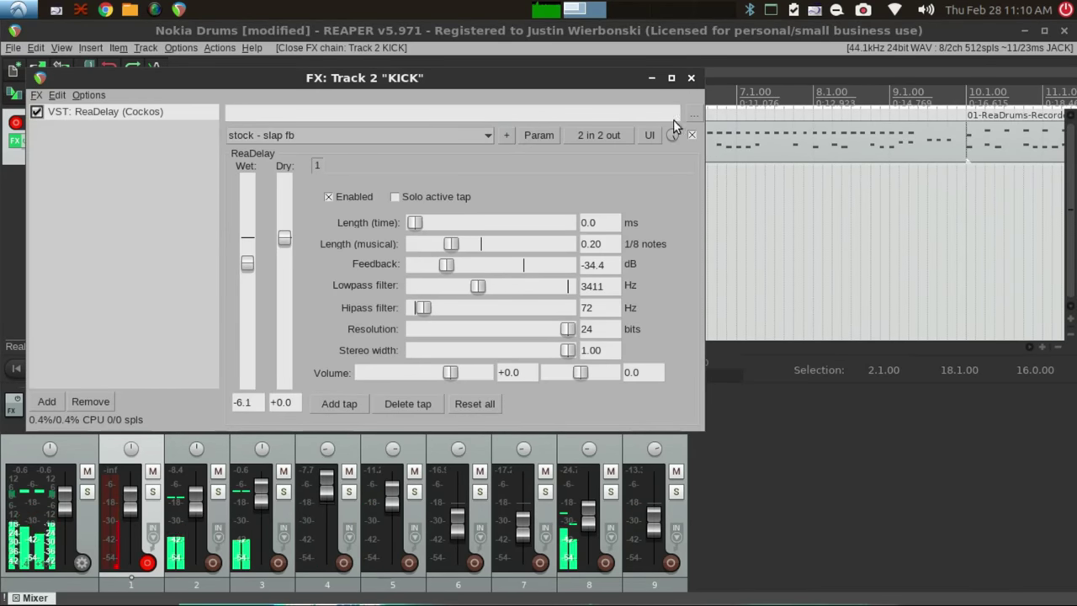
{"action": "left_click", "coordinate": [691, 77]}
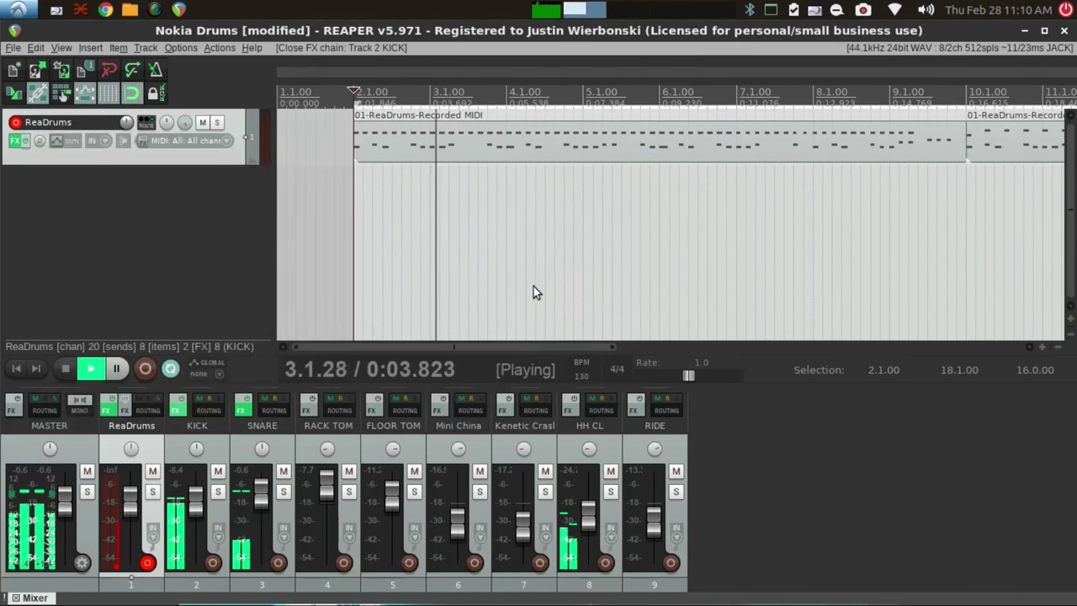
{"action": "left_click", "coordinate": [66, 368]}
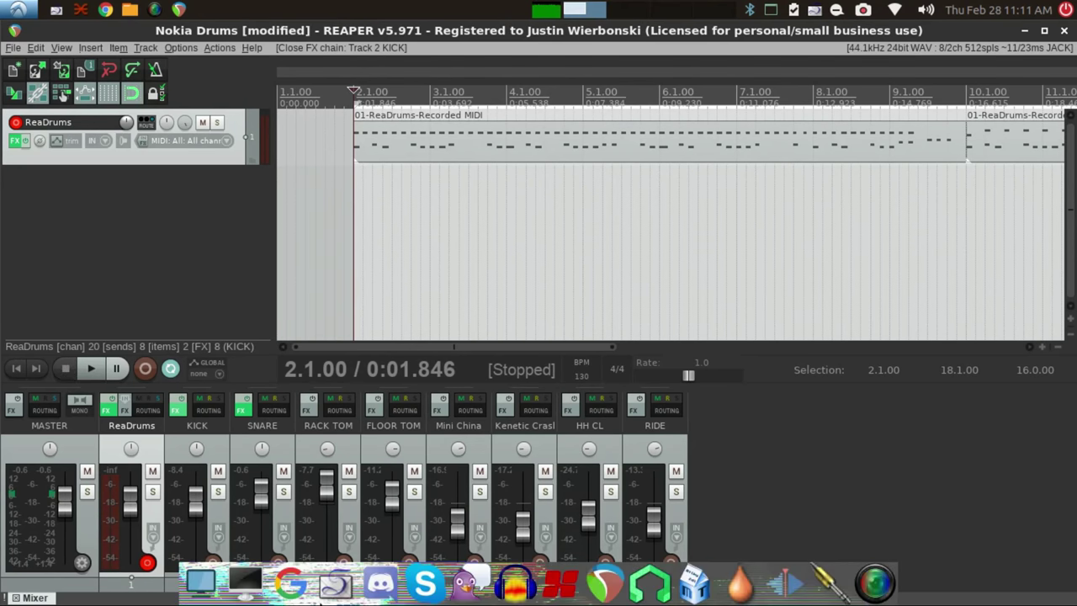
Step: Open the Nokia Drums folder in the file manager and review its WAV samples, including Snare Flam.wav
{"action": "left_click", "coordinate": [130, 10]}
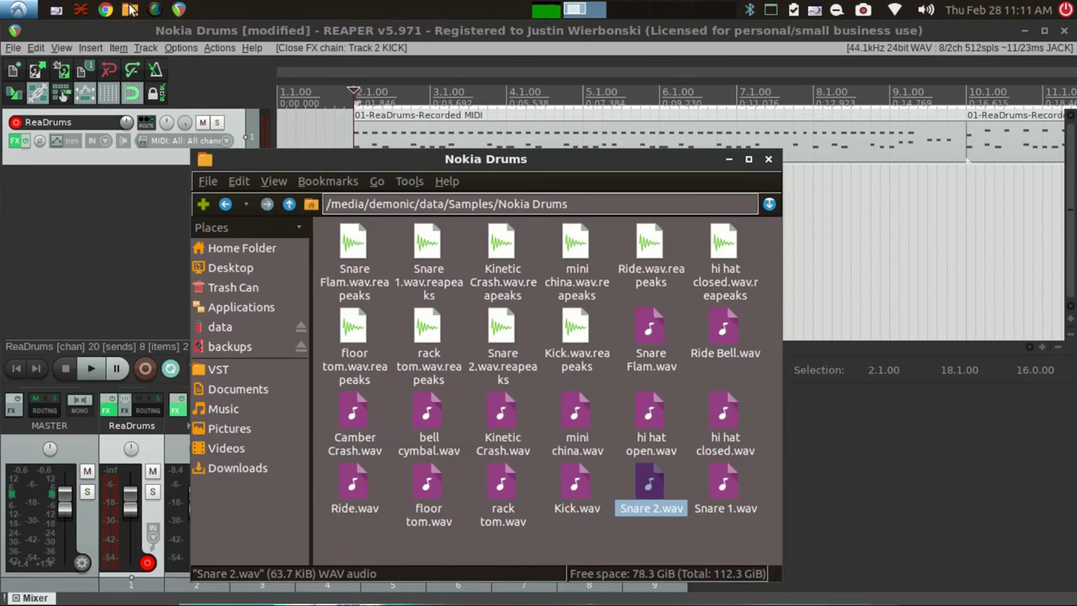
{"action": "left_click", "coordinate": [662, 333]}
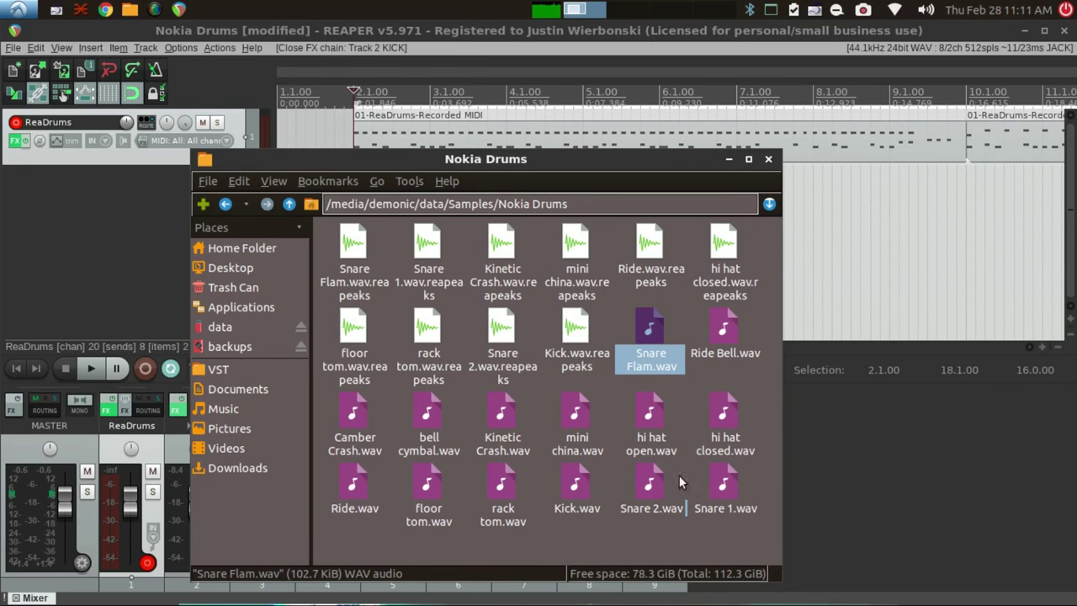
{"action": "left_click", "coordinate": [673, 539]}
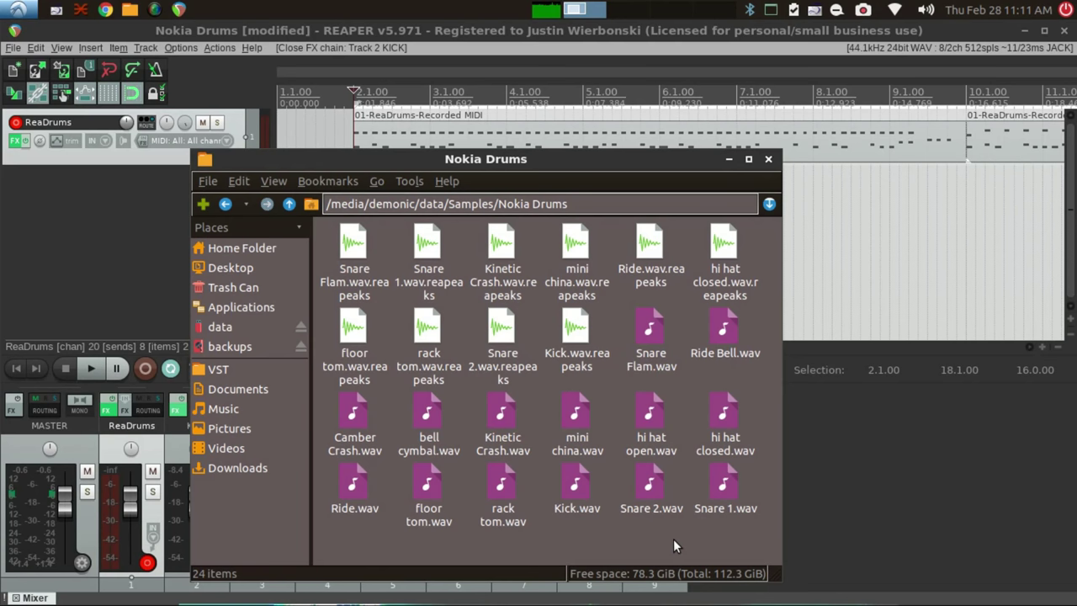